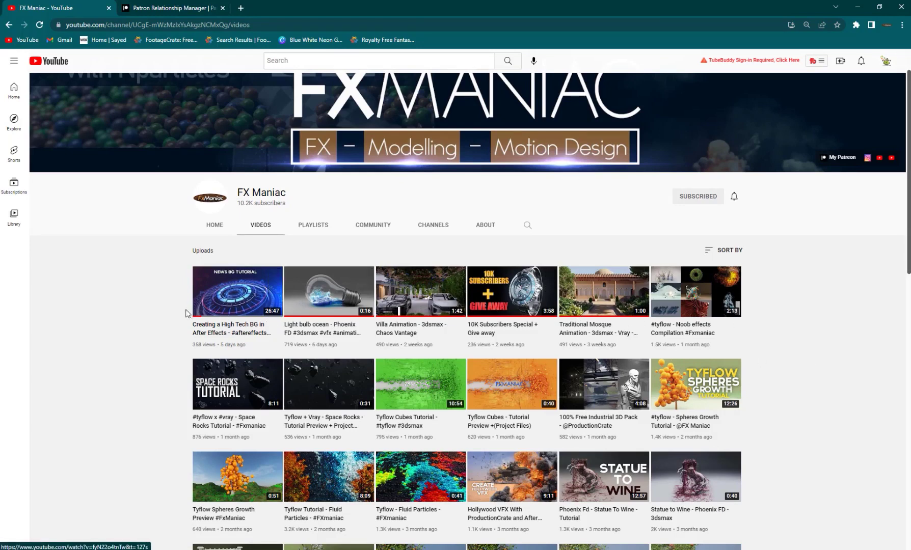
- Browse back from the patron page to the FX Maniac channel videos
click(187, 6)
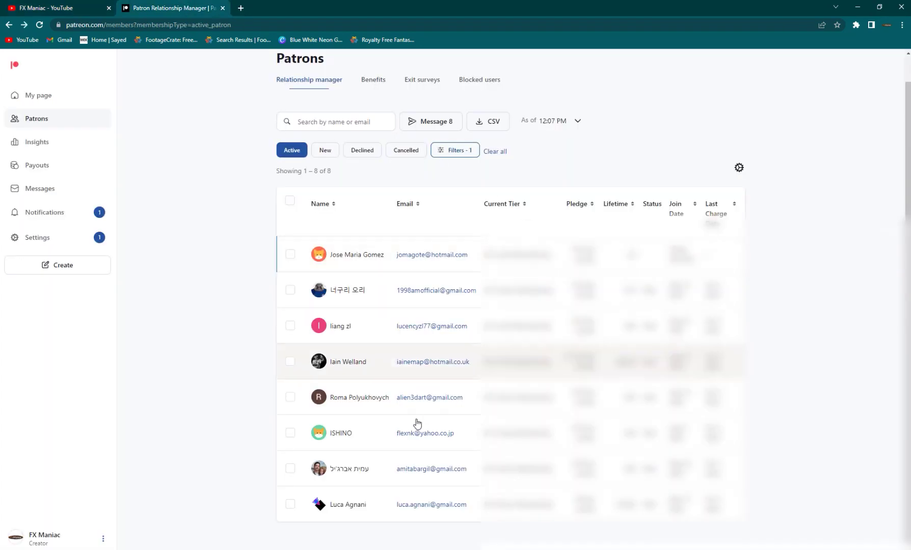
scroll(403, 387, up, 1)
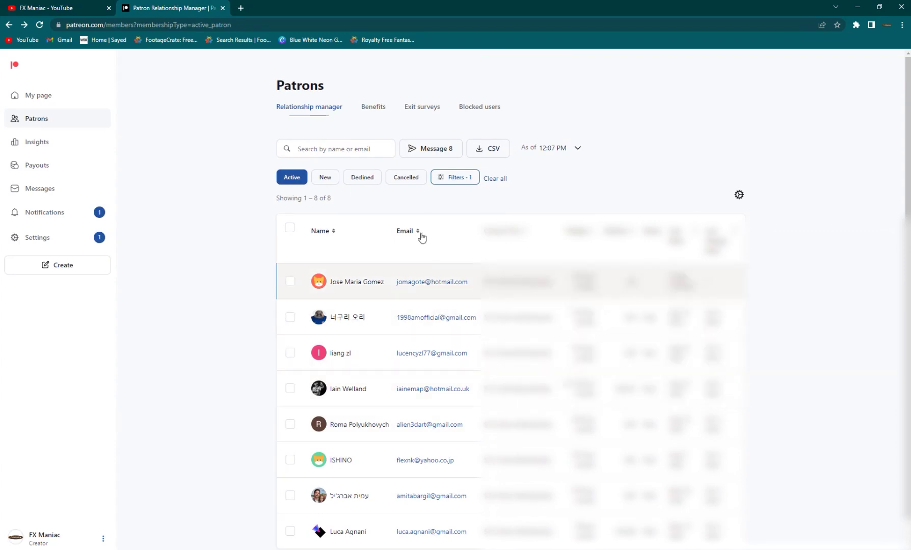
scroll(403, 405, down, 1)
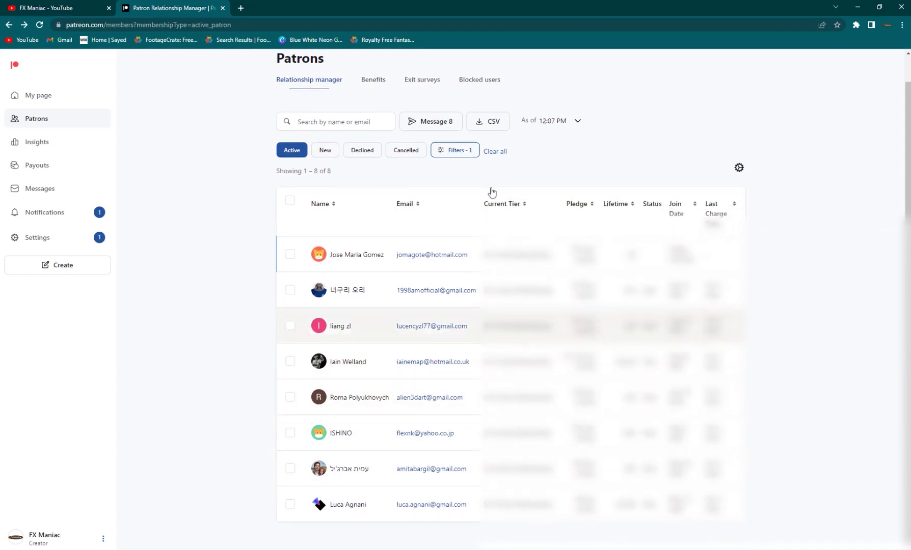
scroll(141, 104, up, 1)
click(77, 7)
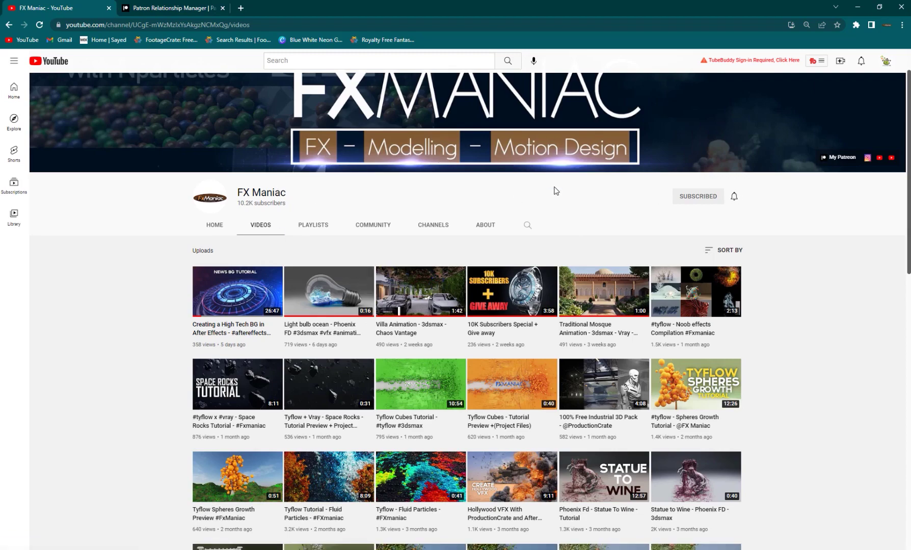
scroll(360, 319, down, 3)
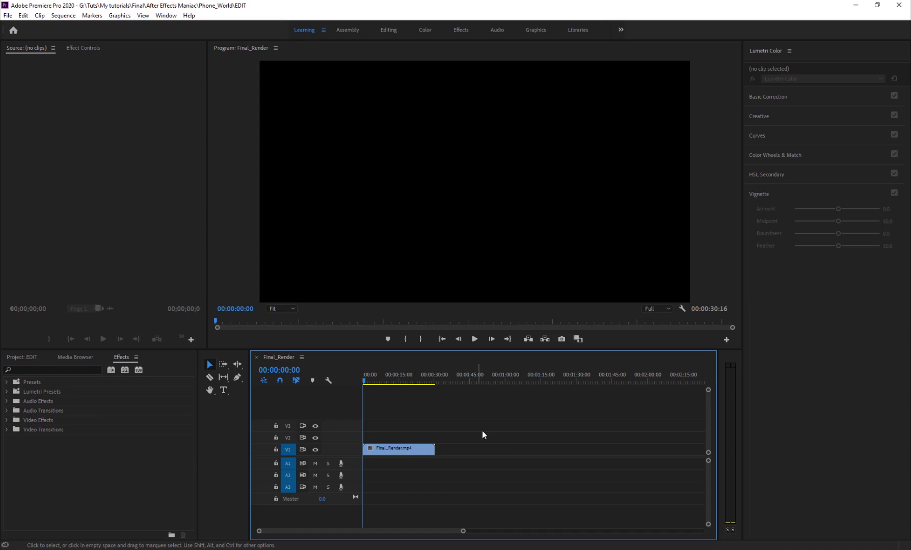
- Maximize the Program monitor and set its view scale to 100%
key(grave)
click(65, 500)
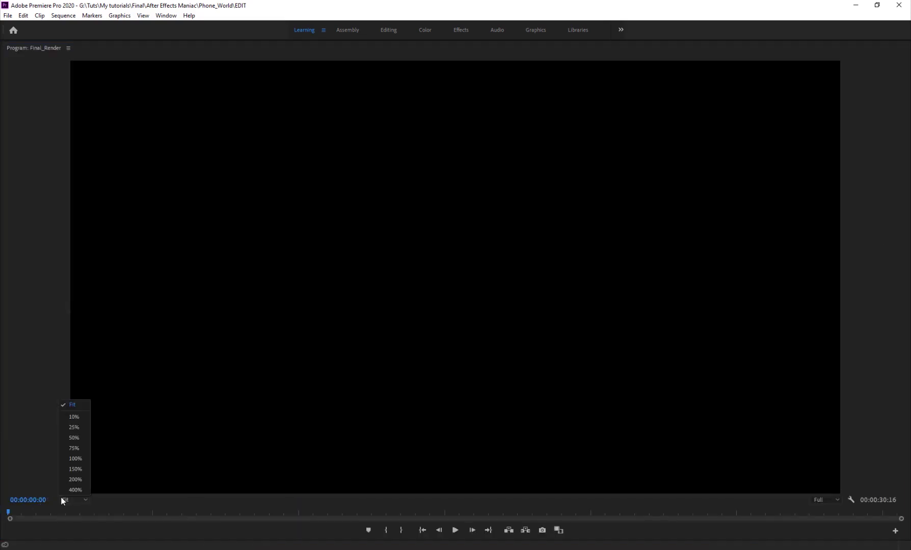
click(74, 448)
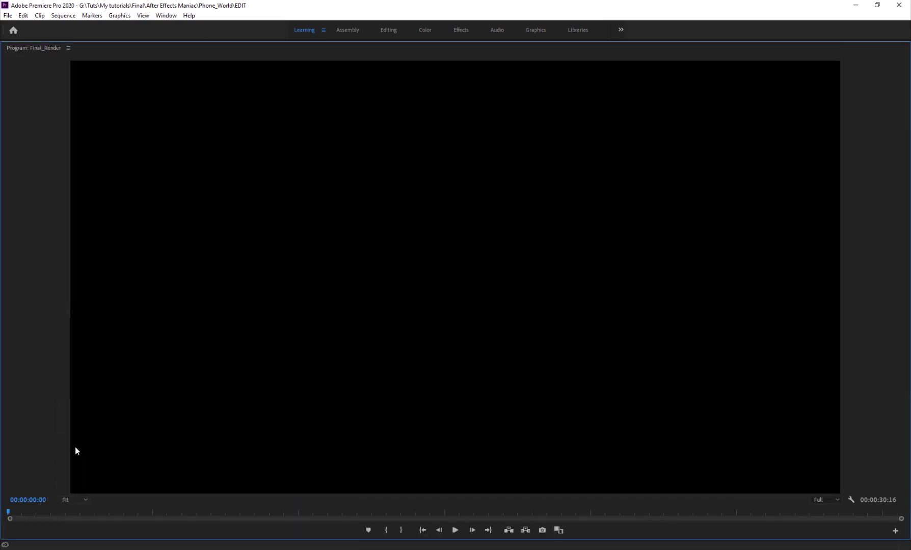
click(80, 498)
click(78, 458)
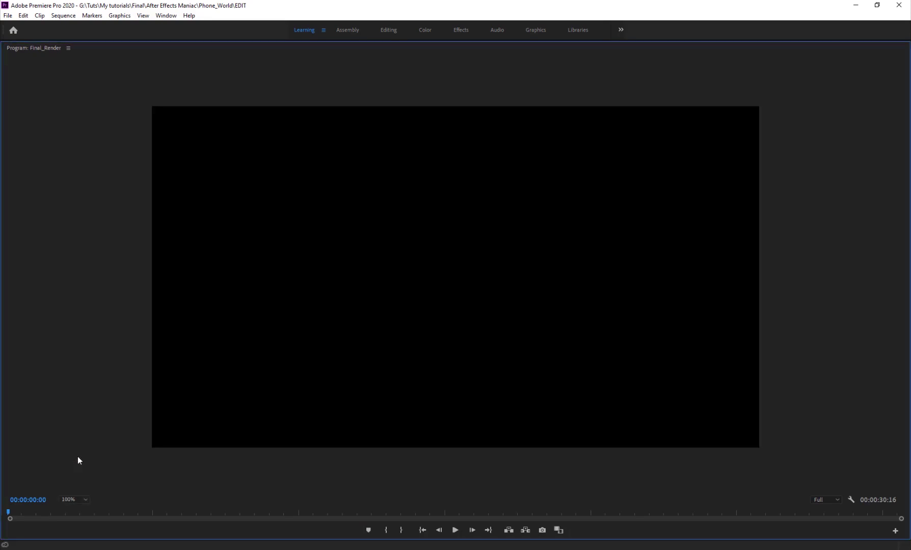
- Play the Final_Render, stop it, step back to an earlier frame and resume playback
key(space)
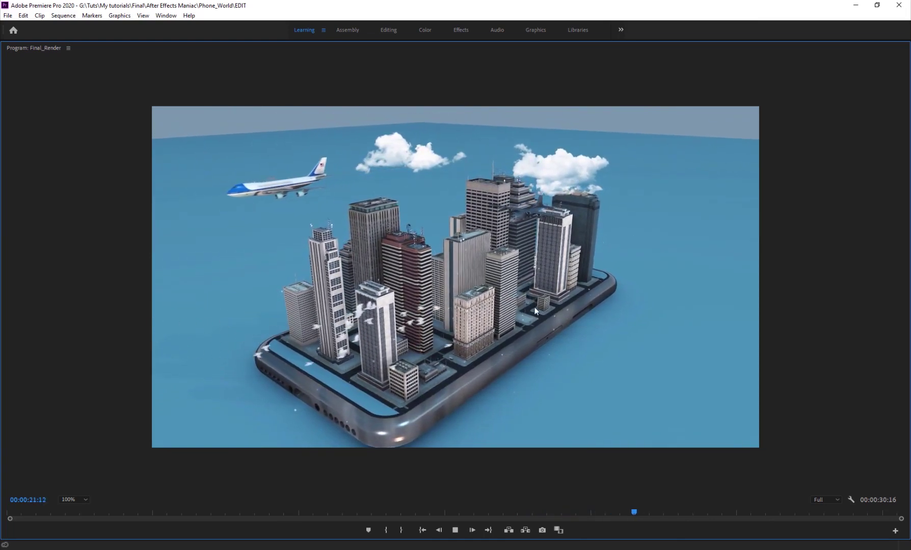
key(space)
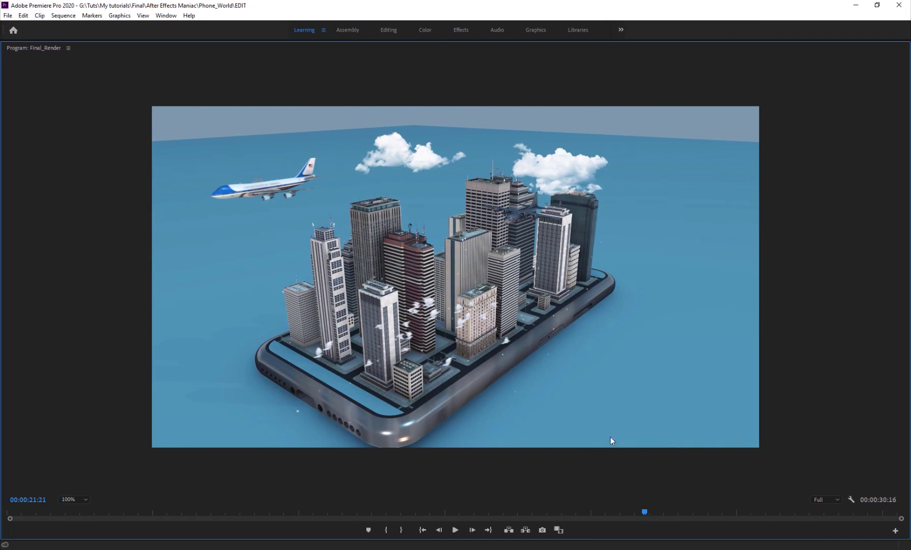
mouse_move(645, 516)
mouse_down()
mouse_move(675, 512)
mouse_move(596, 514)
mouse_move(658, 512)
mouse_up()
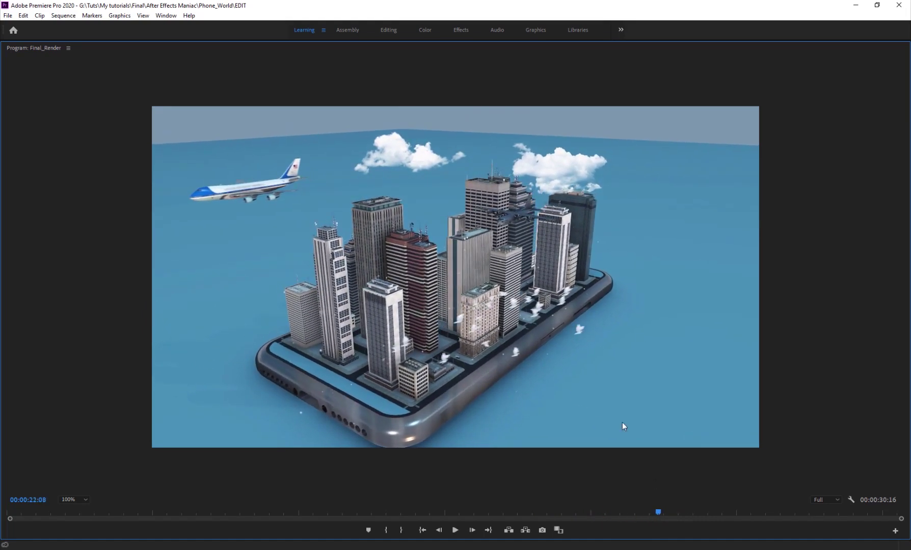
key(space)
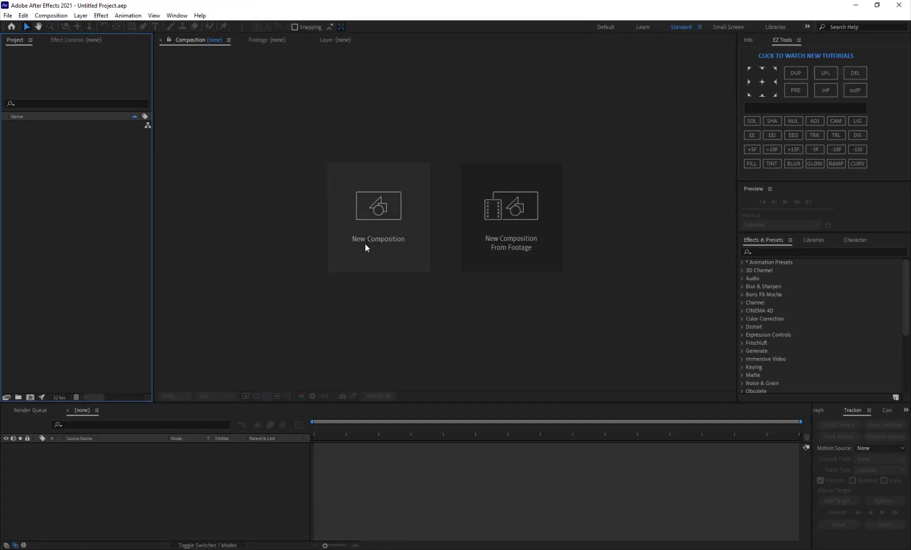
- Create a new composition named Phone_World
click(366, 244)
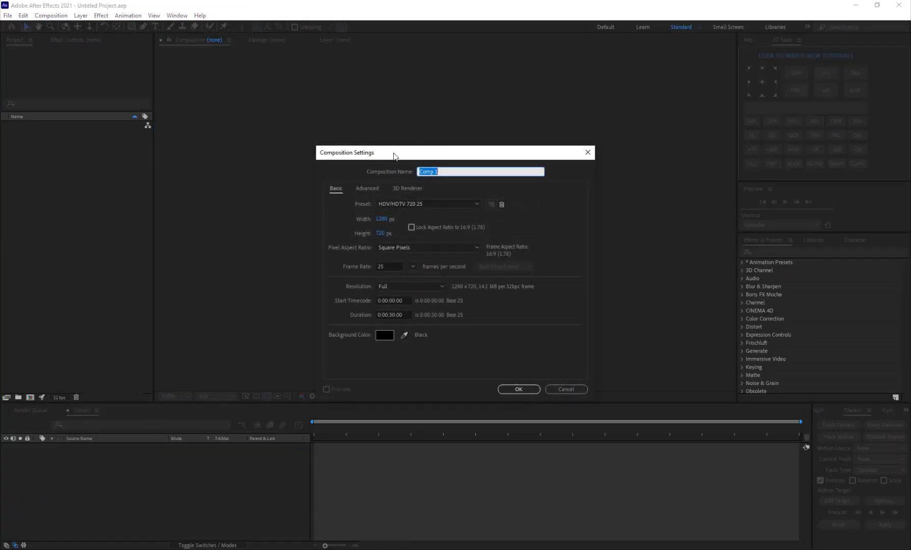
drag(394, 156, 351, 148)
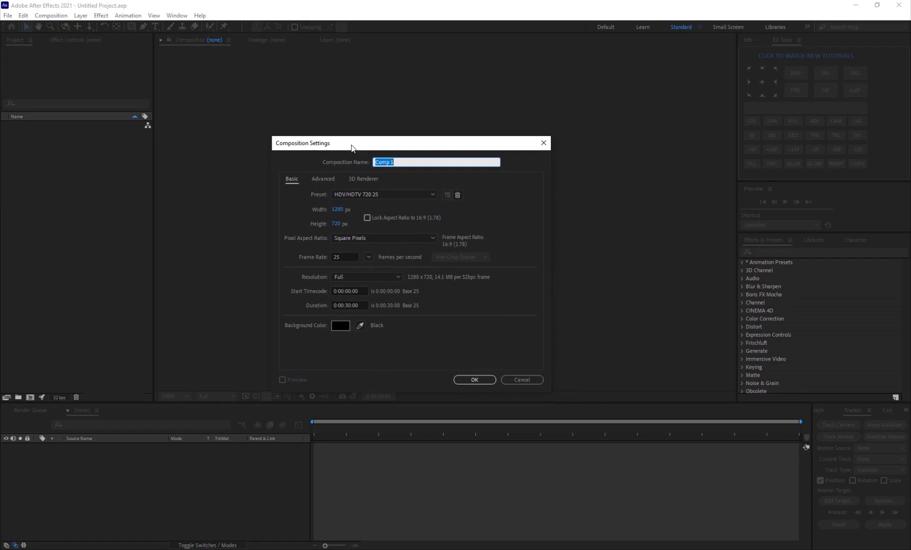
text(C)
key(Return)
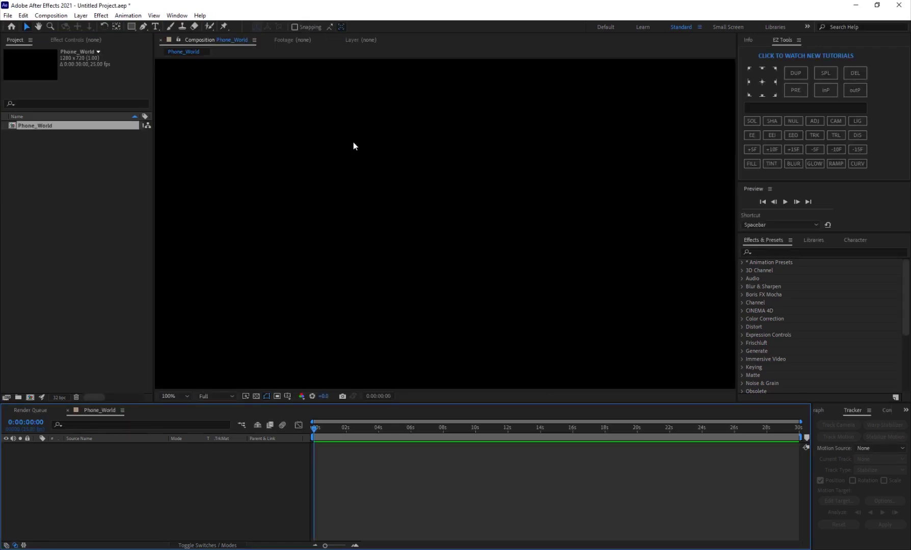
- Add a new solid layer named Element
click(80, 15)
mouse_move(102, 24)
click(306, 37)
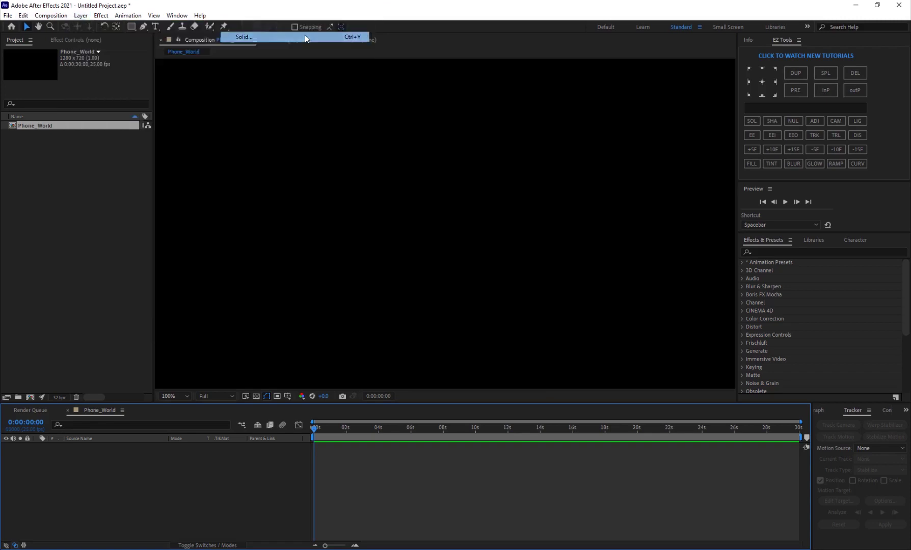
text(E)
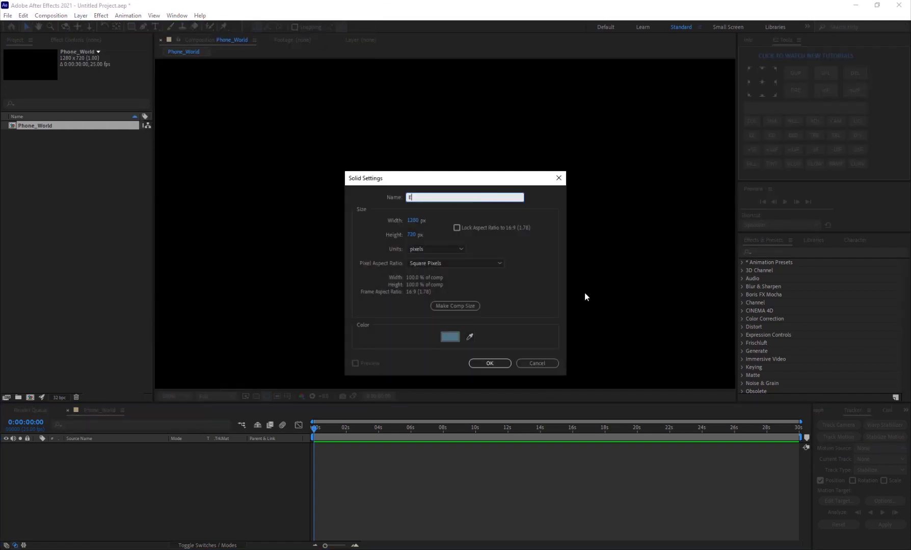
text(lement)
key(Return)
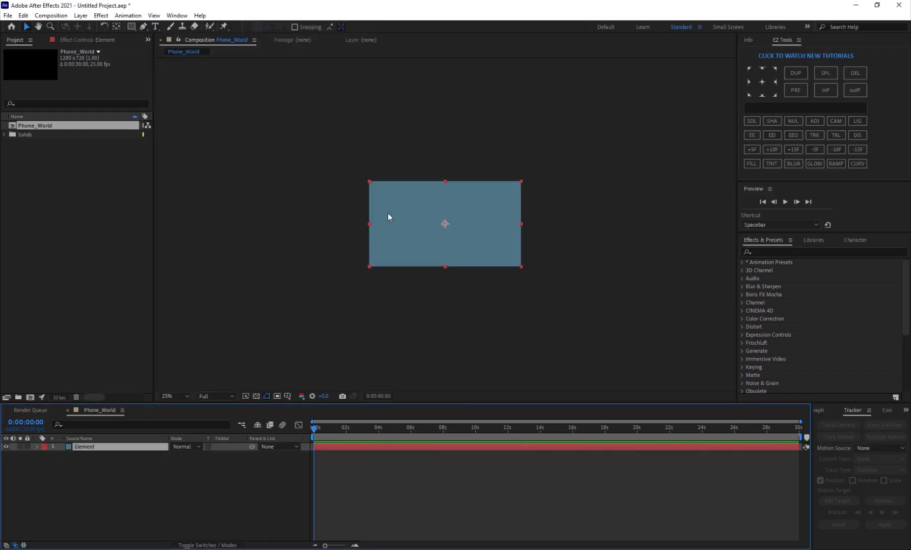
- Apply the Video Copilot Element 3D effect to the Element solid
click(102, 16)
mouse_move(149, 332)
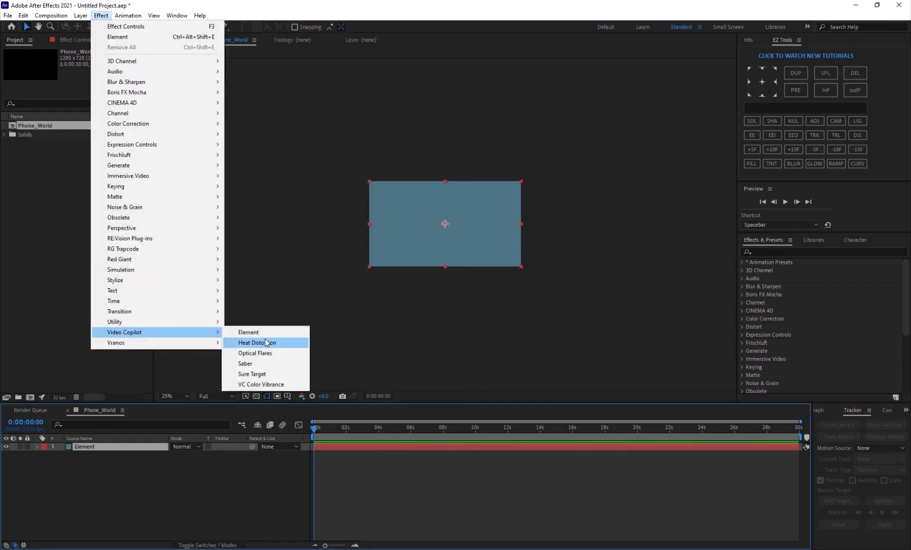
click(264, 335)
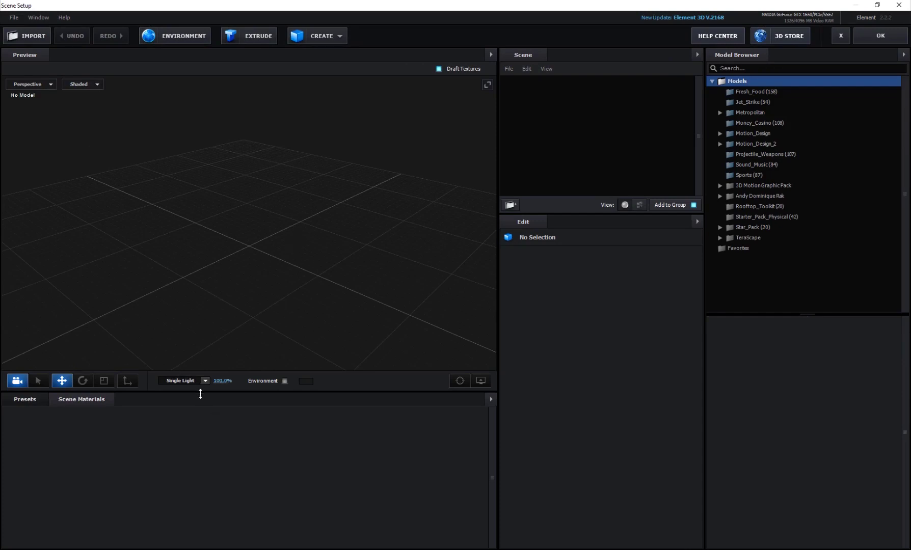
- Import the 'Iphone seceond version finished.c4d' model into Element 3D
drag(202, 393, 202, 418)
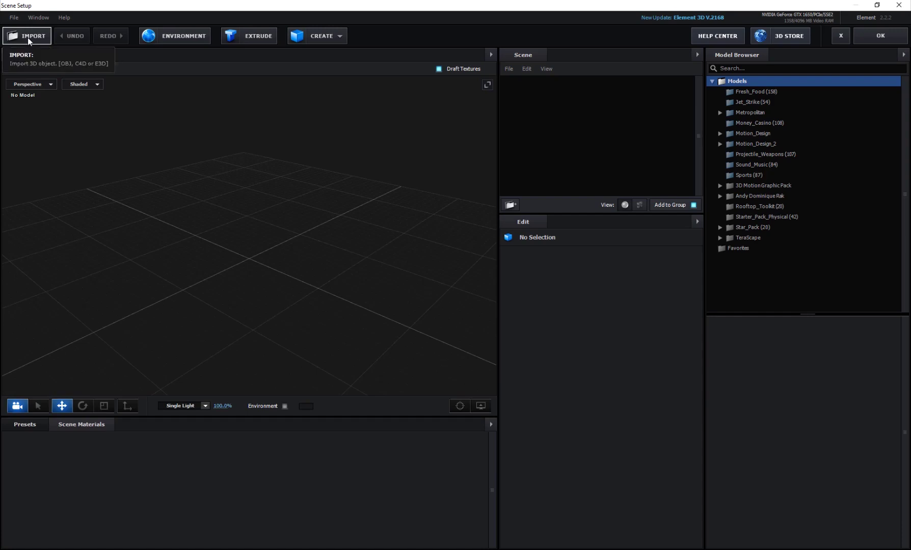
click(27, 37)
click(208, 90)
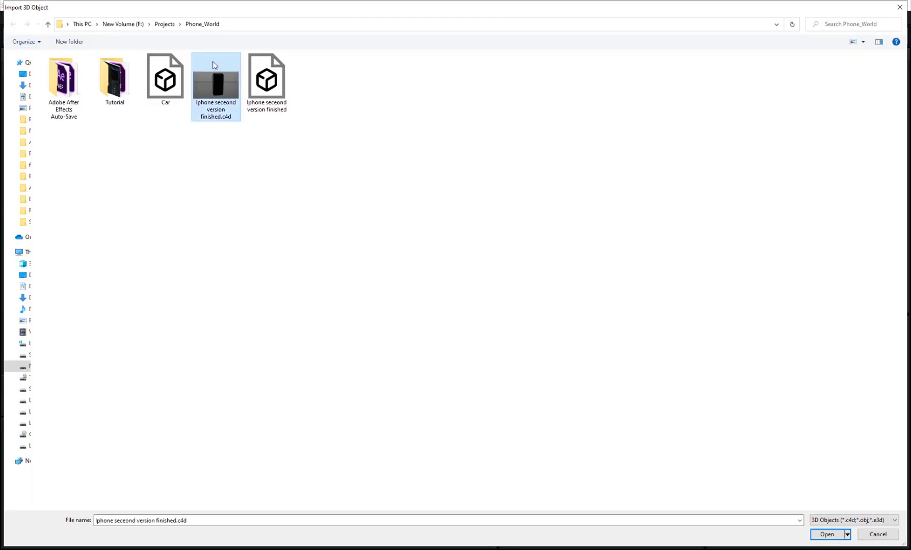
double_click(220, 91)
click(518, 370)
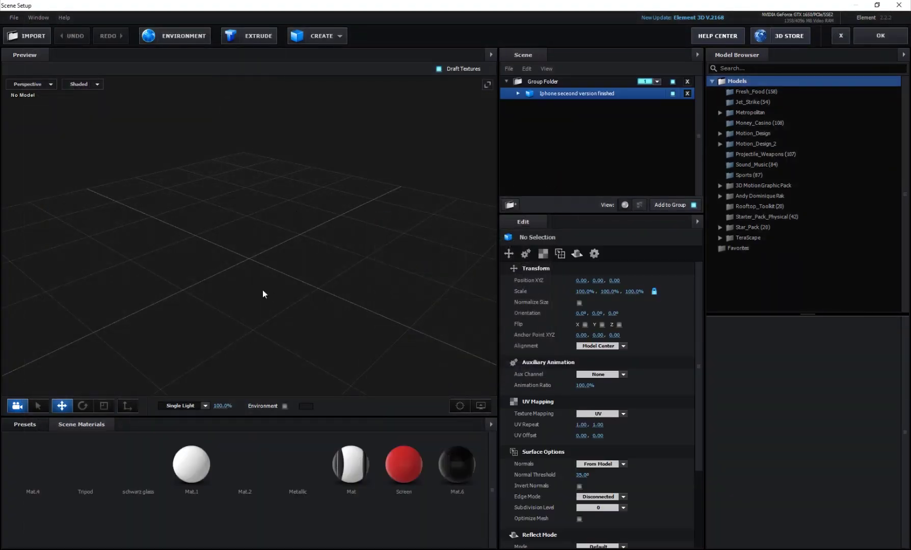
- Lay the phone flat by setting its X orientation to 90
key(e)
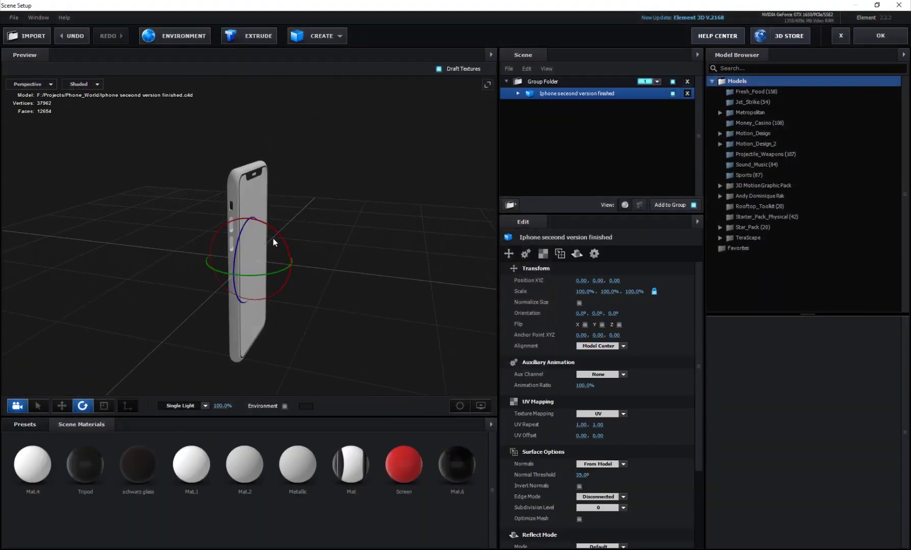
drag(232, 276, 231, 231)
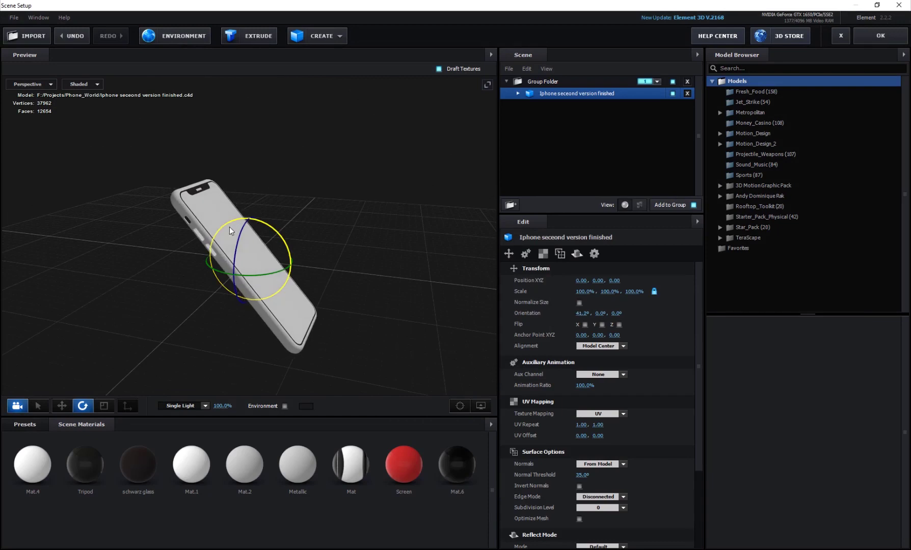
click(583, 312)
text(90)
key(Return)
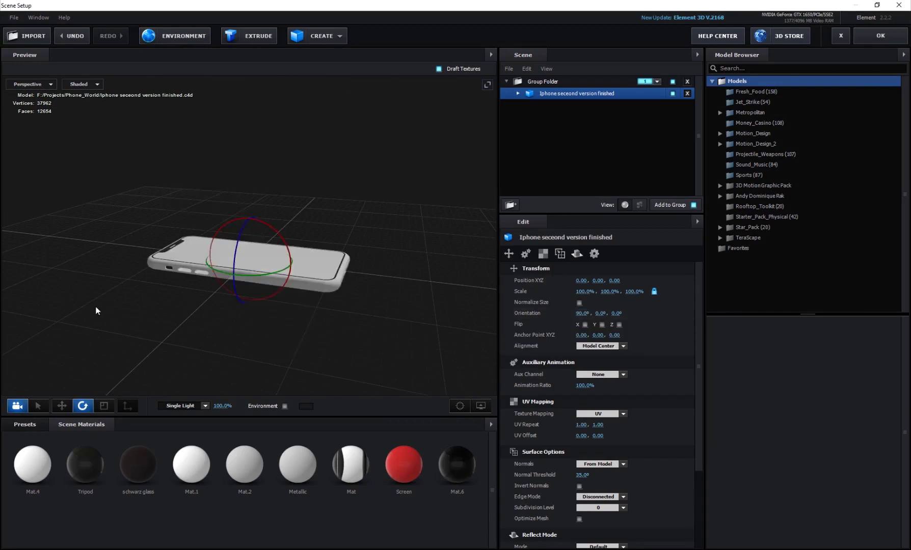
drag(95, 306, 192, 324)
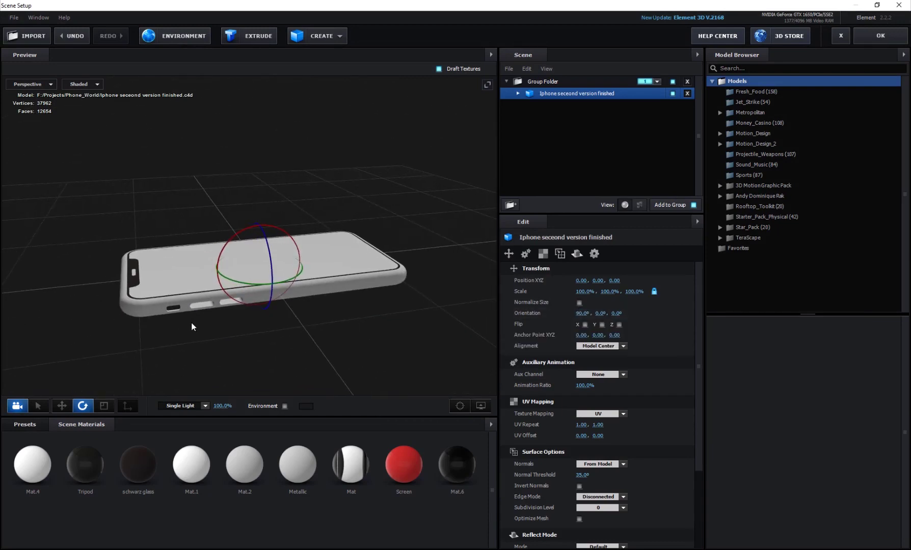
- Apply the Physical Glass material to the screen and Paint_Red to the phone body
click(31, 426)
click(60, 479)
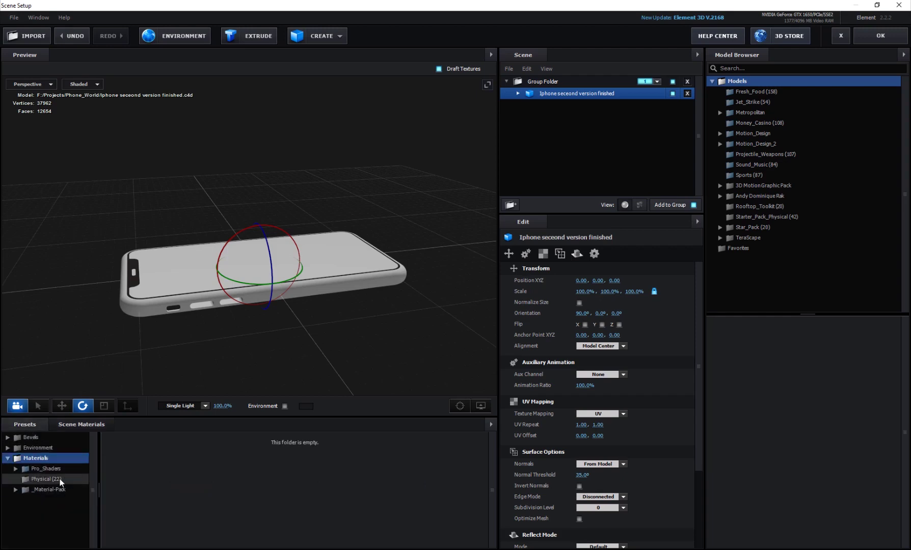
drag(477, 472, 325, 250)
scroll(322, 515, down, 3)
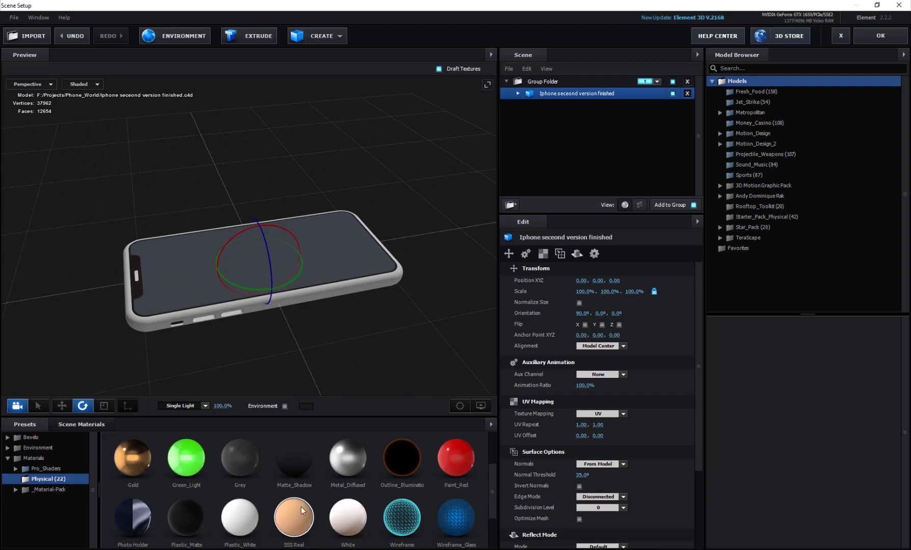
scroll(298, 505, up, 3)
scroll(348, 477, down, 2)
mouse_move(462, 484)
mouse_down()
mouse_move(393, 390)
mouse_move(234, 289)
mouse_move(209, 309)
mouse_up()
mouse_move(247, 339)
mouse_down()
mouse_move(264, 287)
mouse_move(240, 326)
mouse_move(249, 338)
mouse_move(261, 333)
mouse_up()
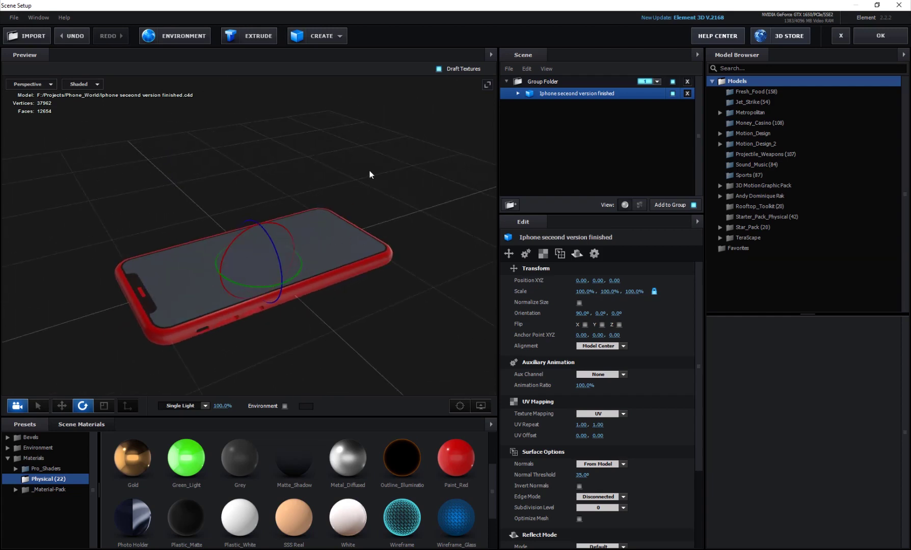
drag(334, 245, 249, 308)
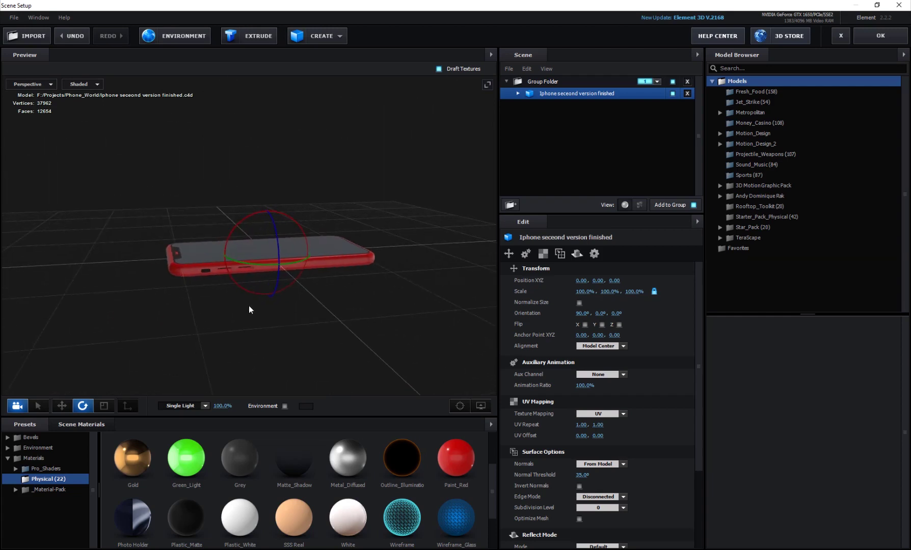
- Browse the Model Browser to the Metropolitan_No_Antennas building models
key(w)
double_click(751, 112)
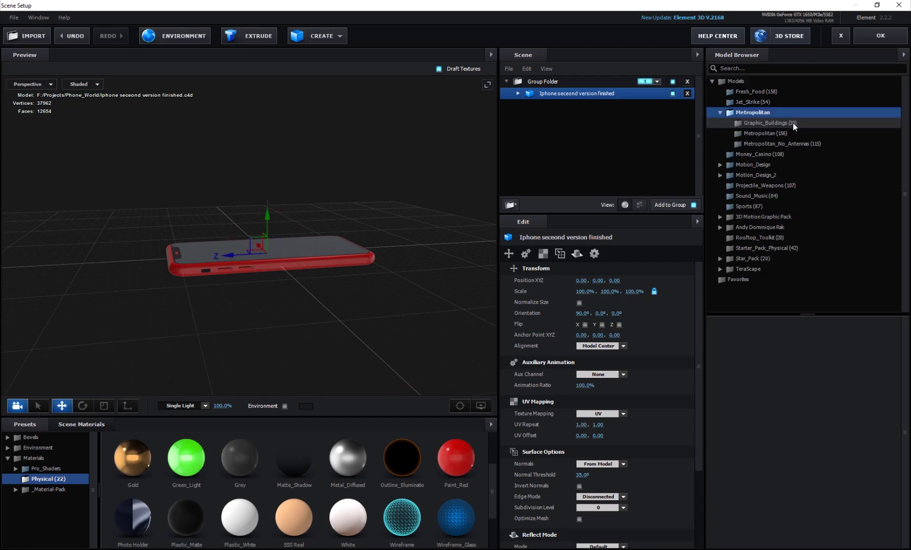
click(767, 133)
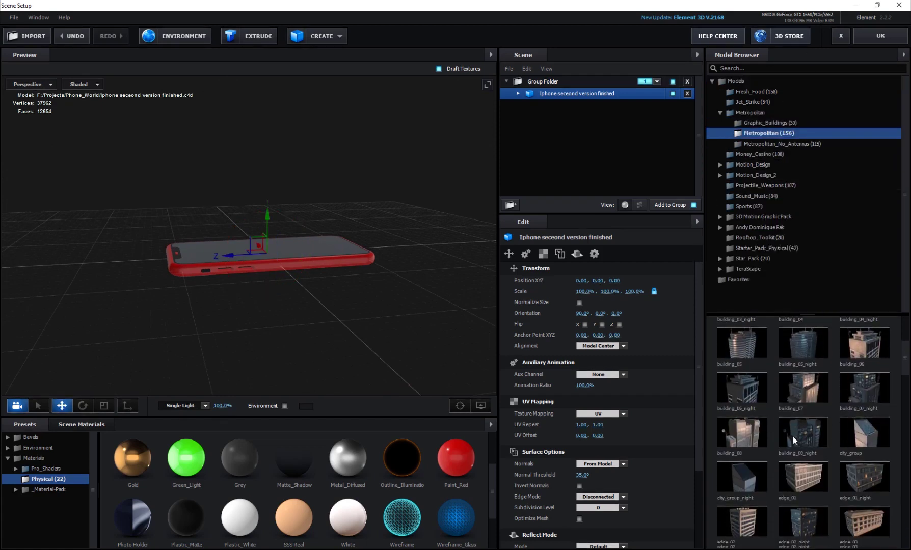
scroll(793, 437, down, 1)
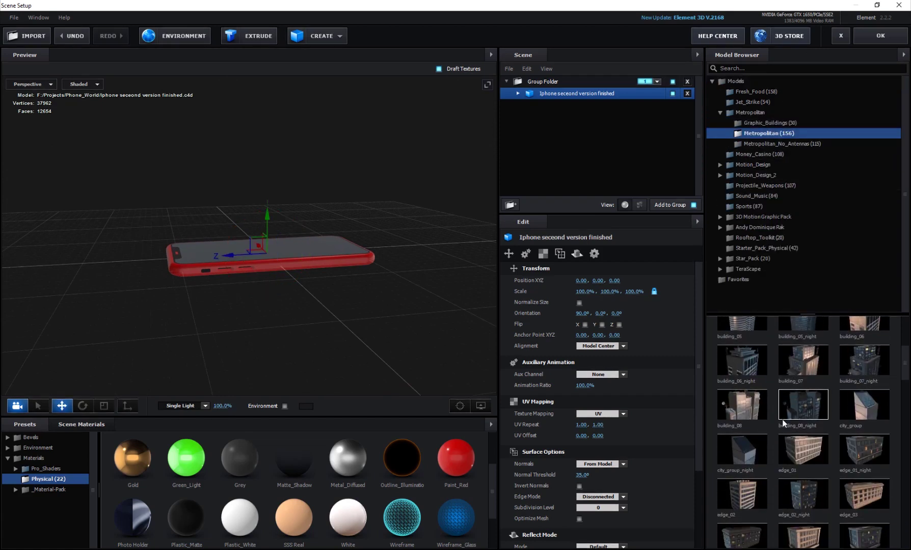
click(773, 145)
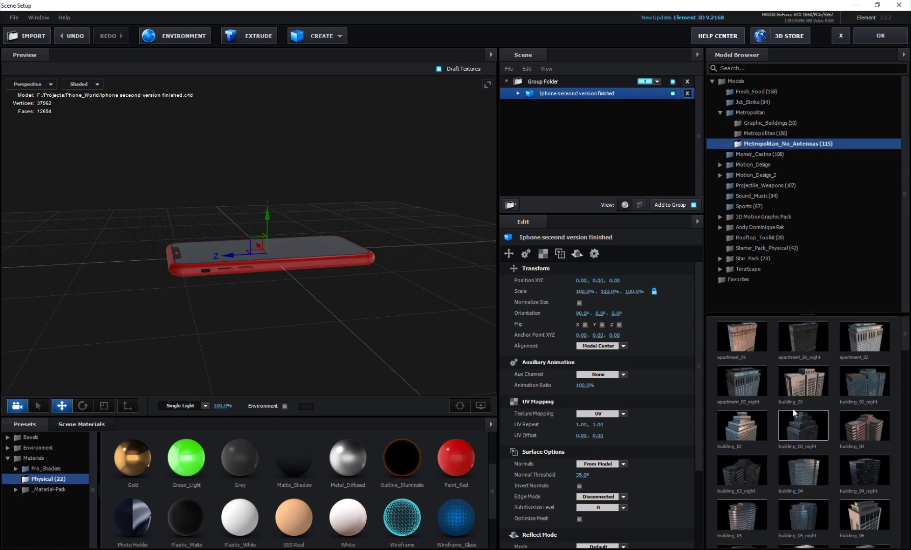
scroll(791, 430, down, 5)
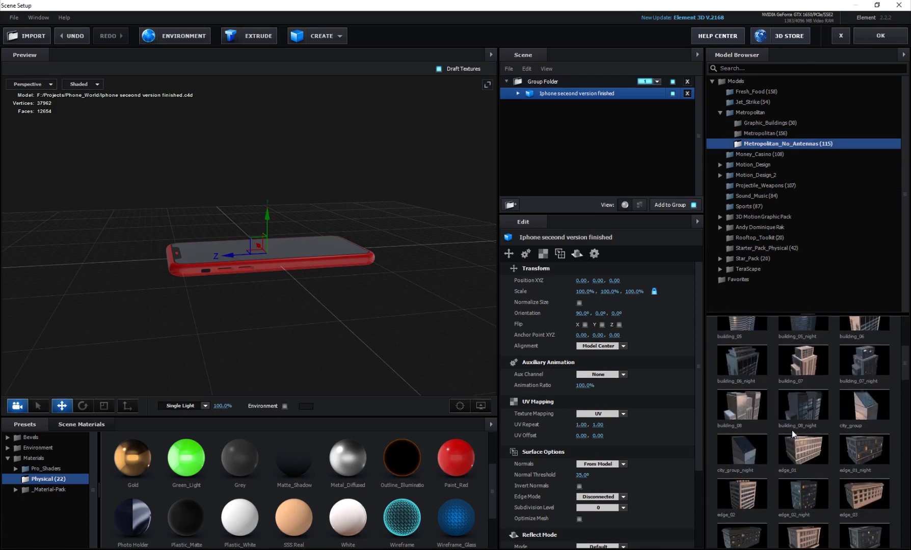
scroll(792, 430, down, 8)
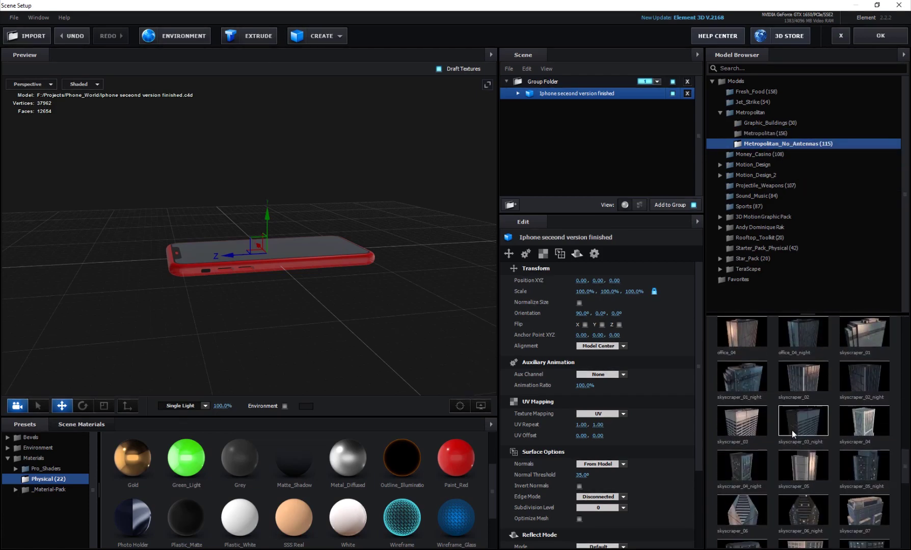
drag(905, 461, 905, 508)
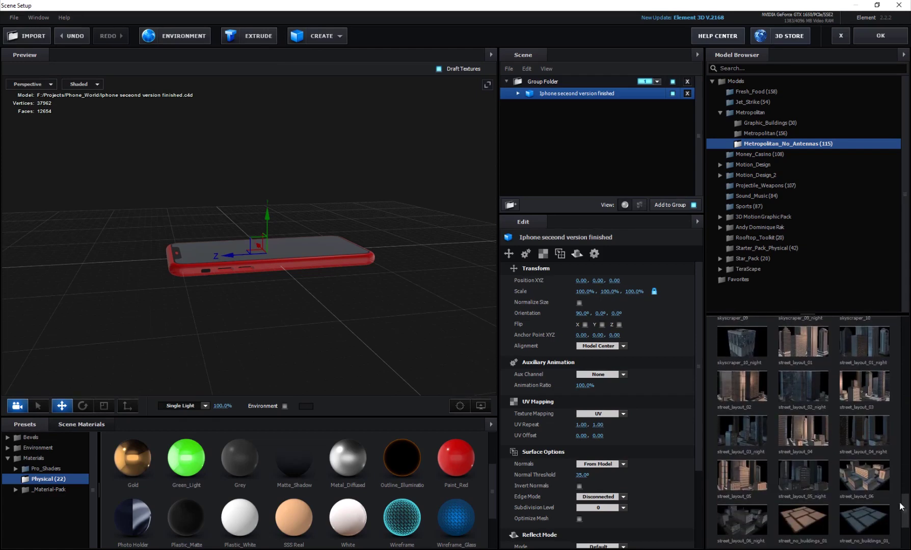
- Add street_layout_03 and street_layout_02, pushing street_layout_02 back to Z -2.79
click(878, 394)
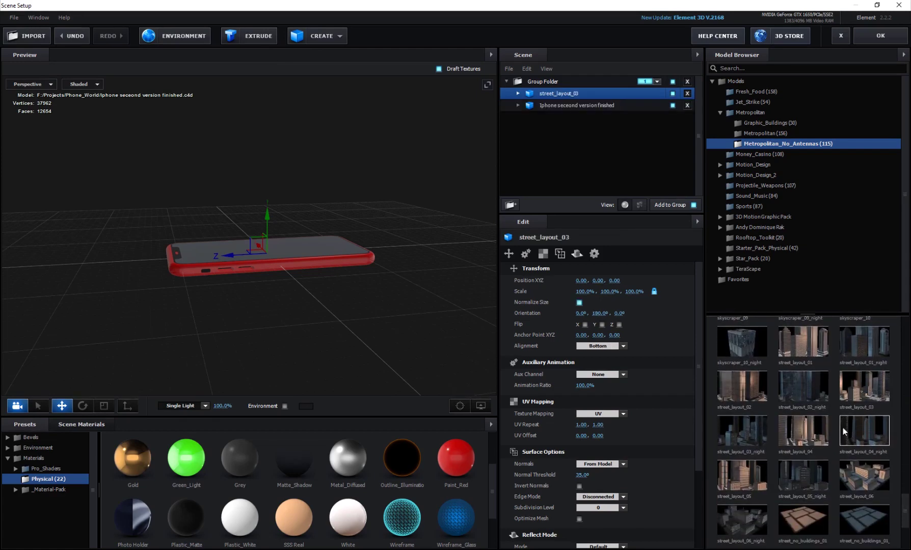
click(754, 396)
drag(232, 312, 240, 331)
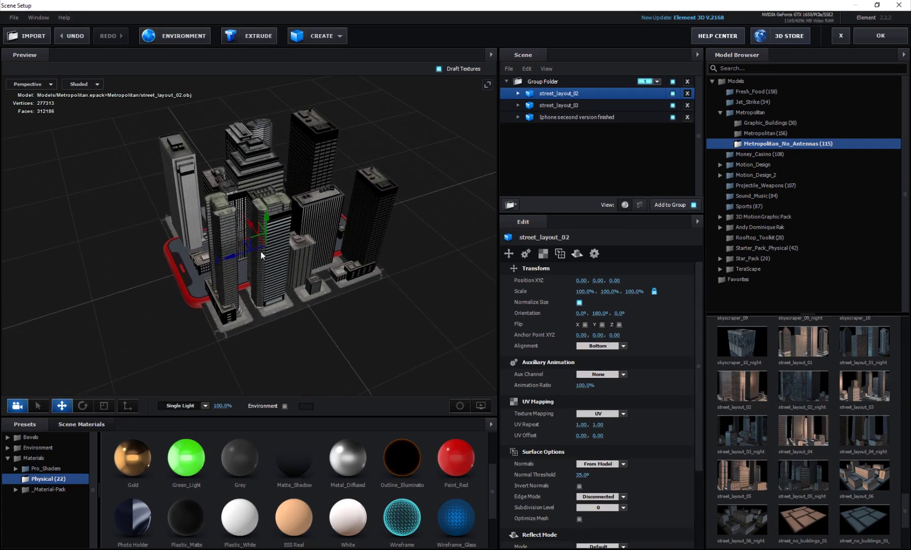
drag(236, 258, 371, 243)
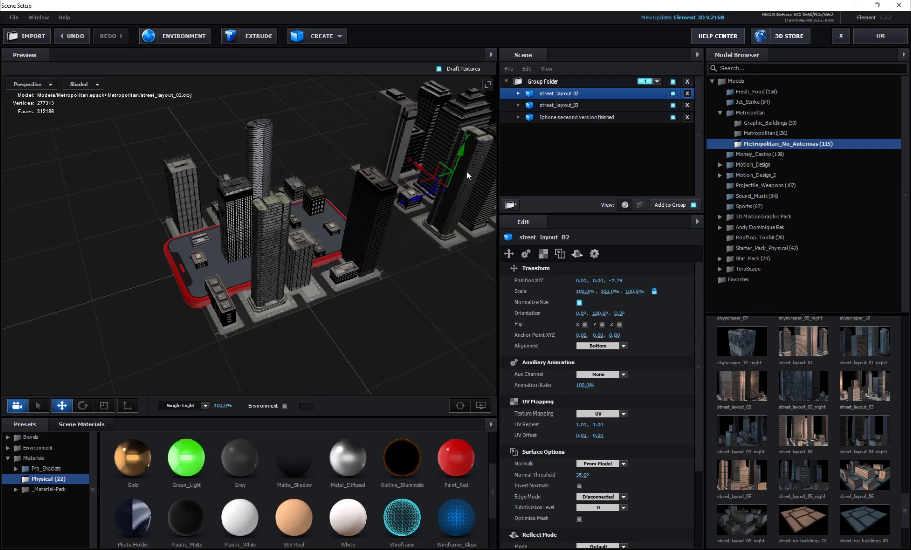
drag(326, 285, 258, 269)
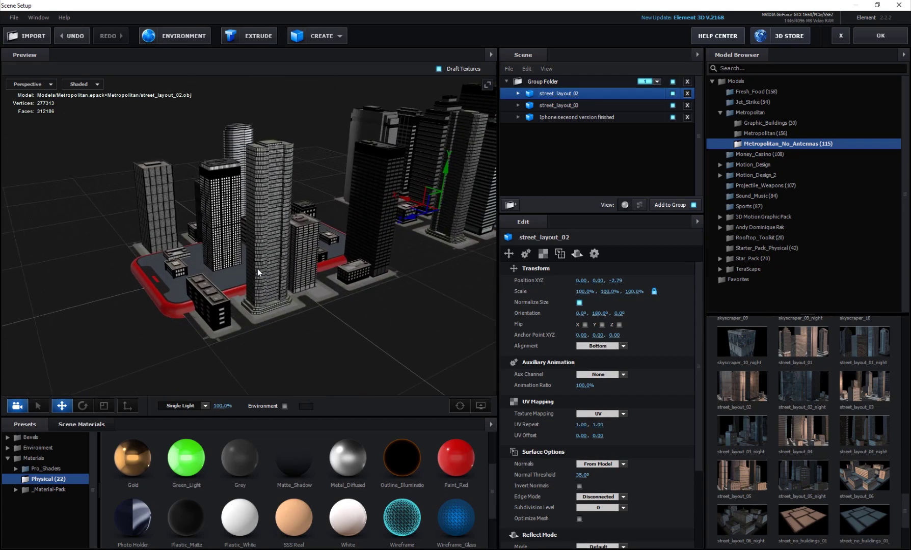
click(184, 407)
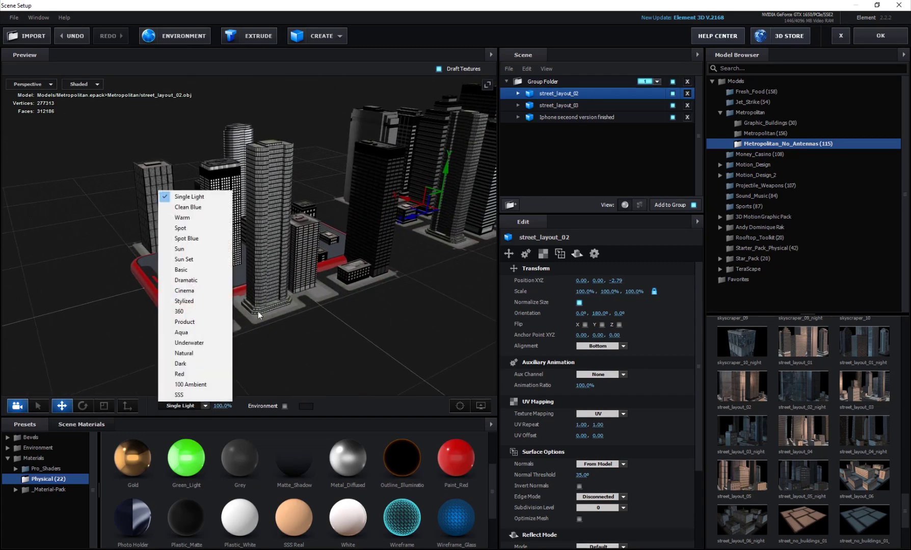
- Switch to Cinema lighting and shrink street_layout_03 to about half, moving it onto the phone
click(184, 290)
drag(339, 321, 375, 353)
click(573, 107)
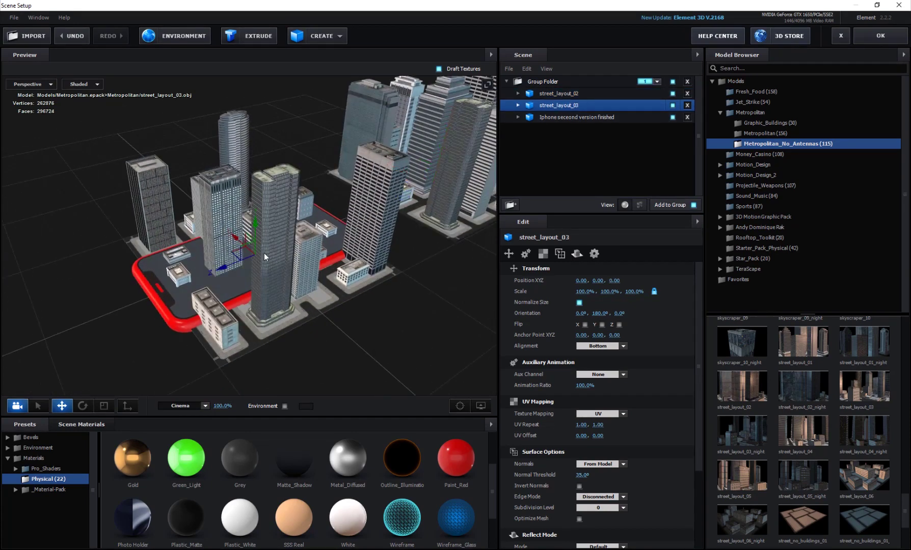
key(r)
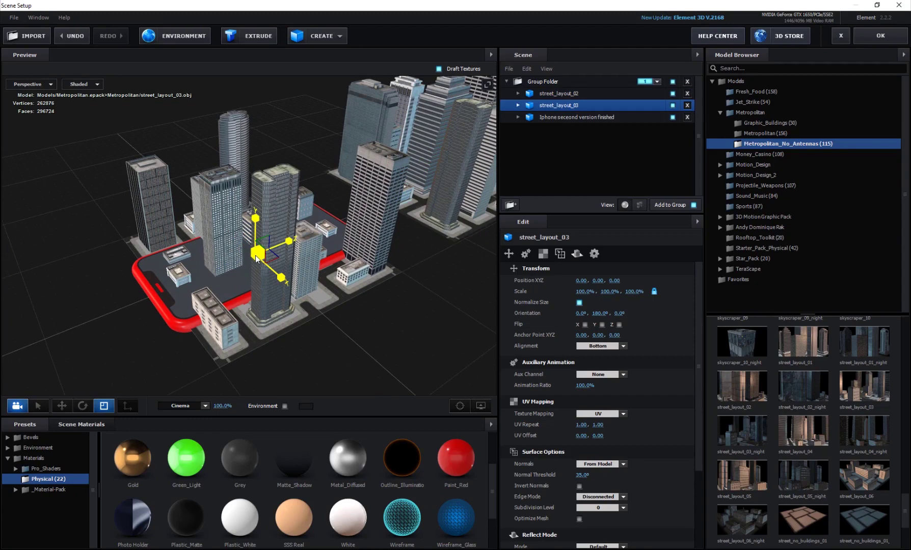
drag(256, 258, 222, 274)
key(w)
drag(221, 266, 173, 325)
- Shrink street_layout_03 slightly further and adjust its depth position on the phone
scroll(236, 280, up, 5)
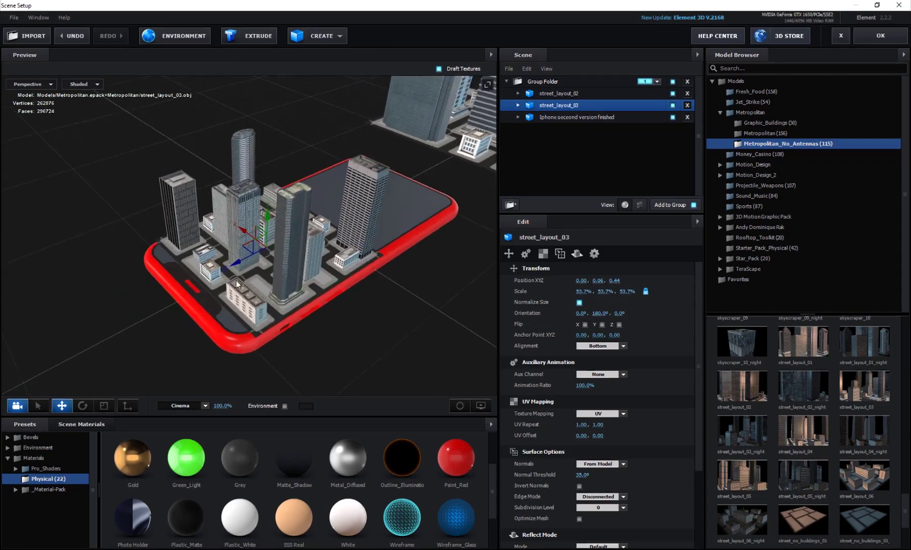
key(r)
drag(275, 249, 258, 252)
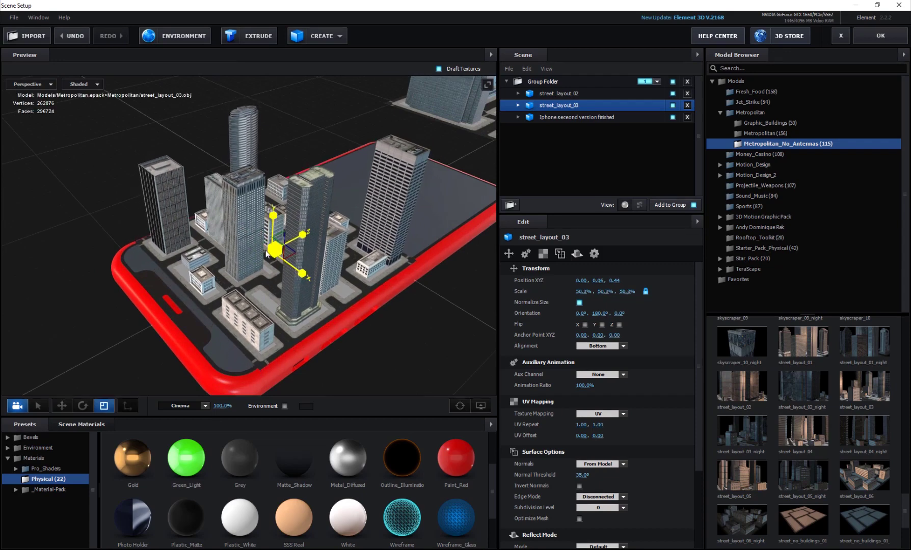
drag(158, 322, 249, 306)
key(w)
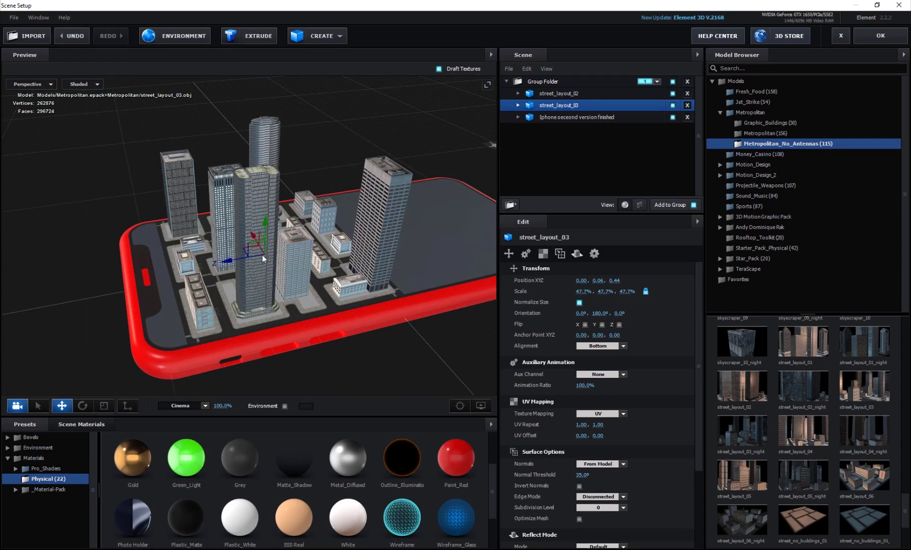
drag(228, 261, 466, 242)
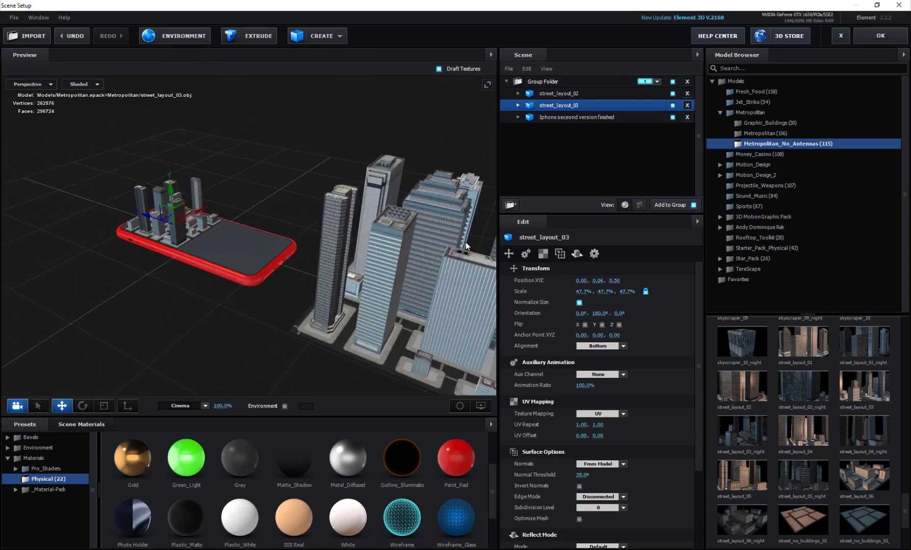
- Scale street_layout_02 to 47.7% to match street_layout_03
click(567, 93)
drag(290, 307, 405, 294)
key(r)
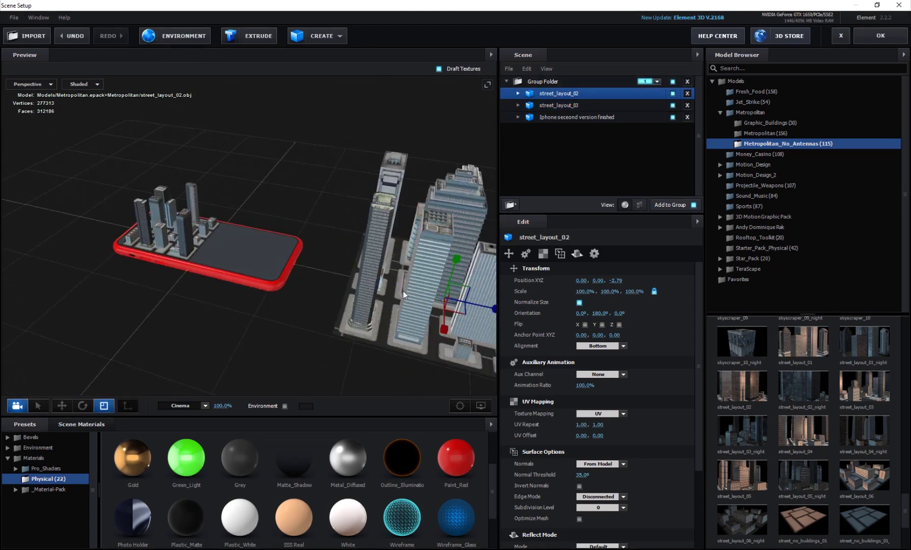
click(570, 105)
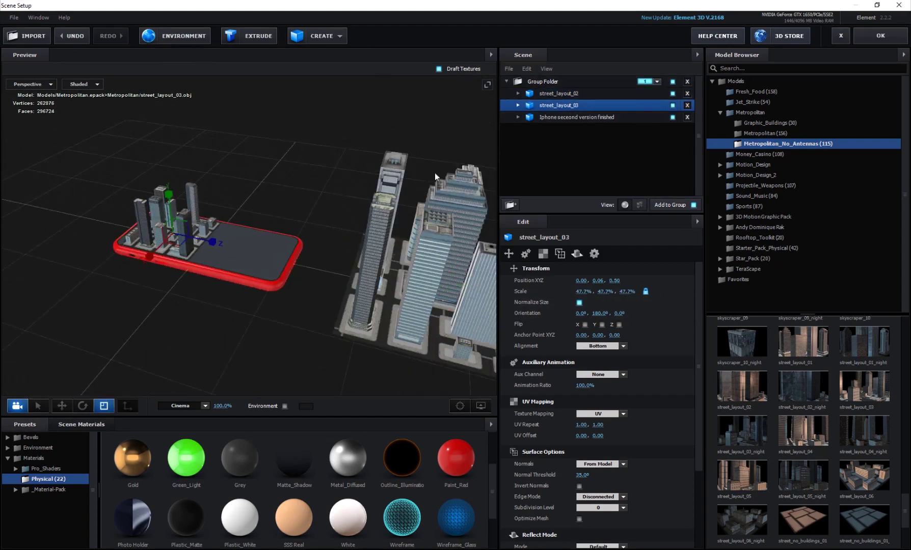
click(566, 93)
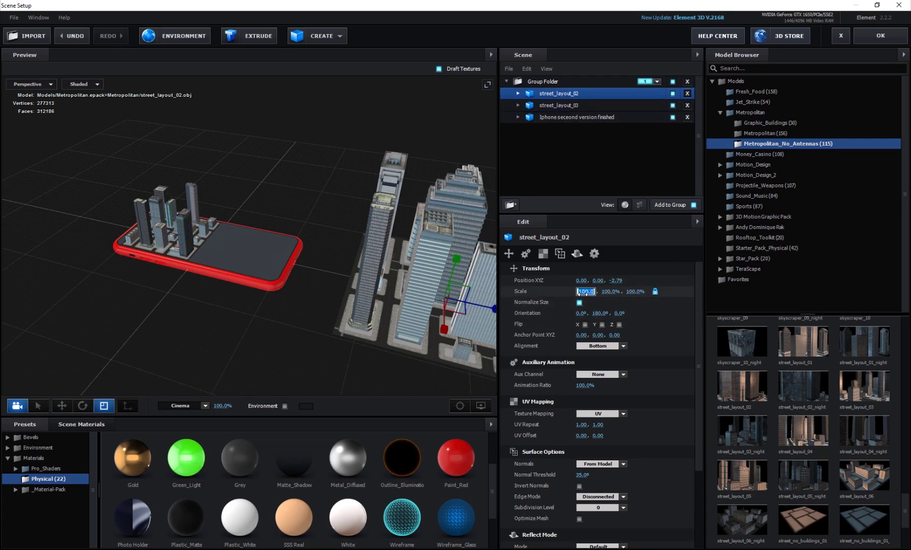
click(581, 293)
text(47.7)
key(Return)
- Move street_layout_02 onto the phone beside the other block, at Y 0.05, Z -0.52
key(w)
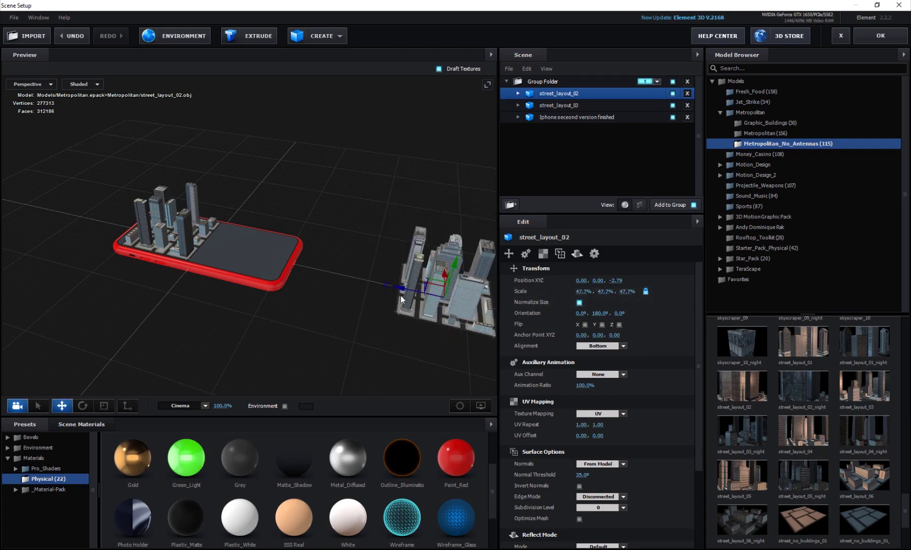
drag(414, 293, 237, 207)
scroll(198, 291, up, 2)
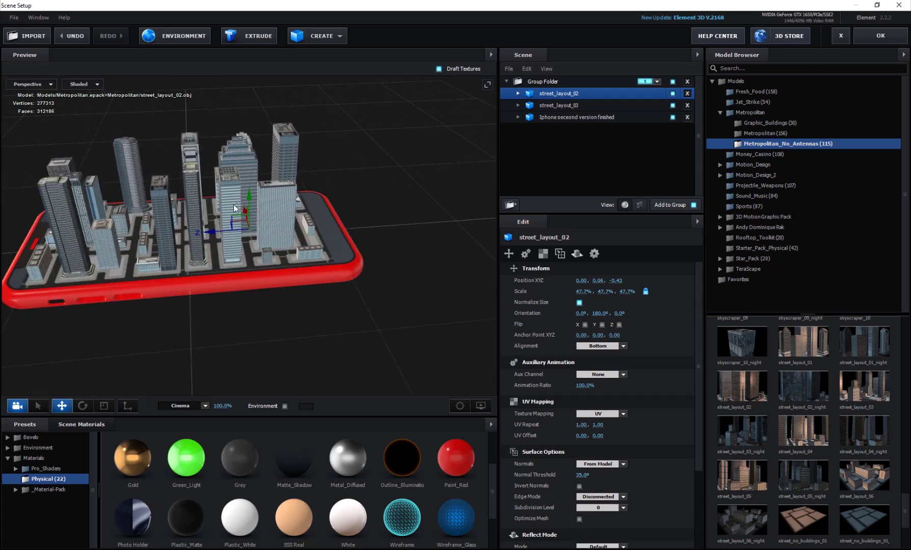
scroll(183, 296, up, 5)
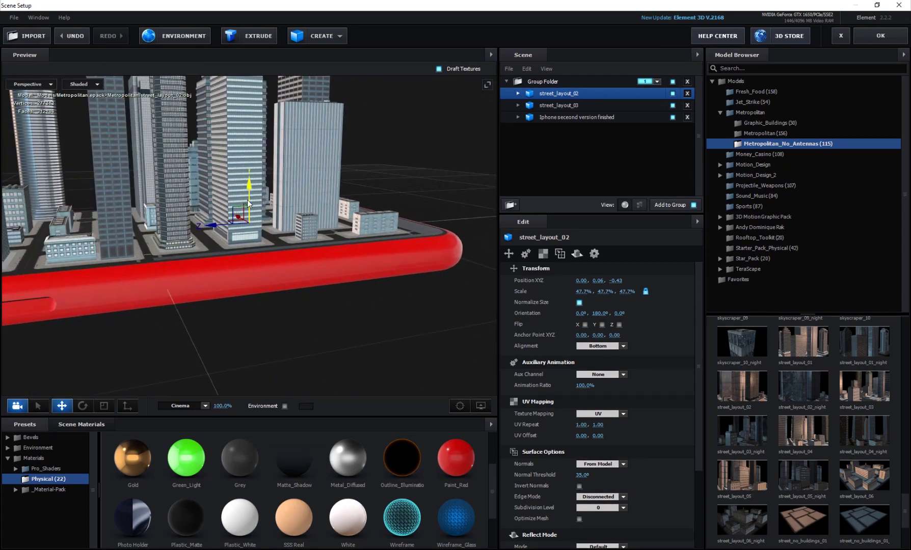
drag(248, 205, 233, 229)
drag(233, 286, 366, 252)
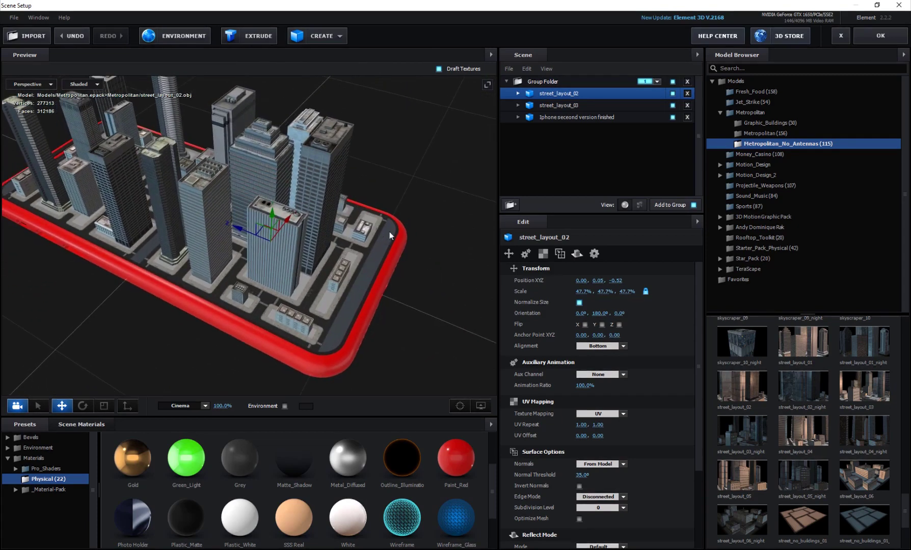
- Stretch street_layout_02 slightly along its depth and shift it left
drag(167, 341, 258, 254)
key(r)
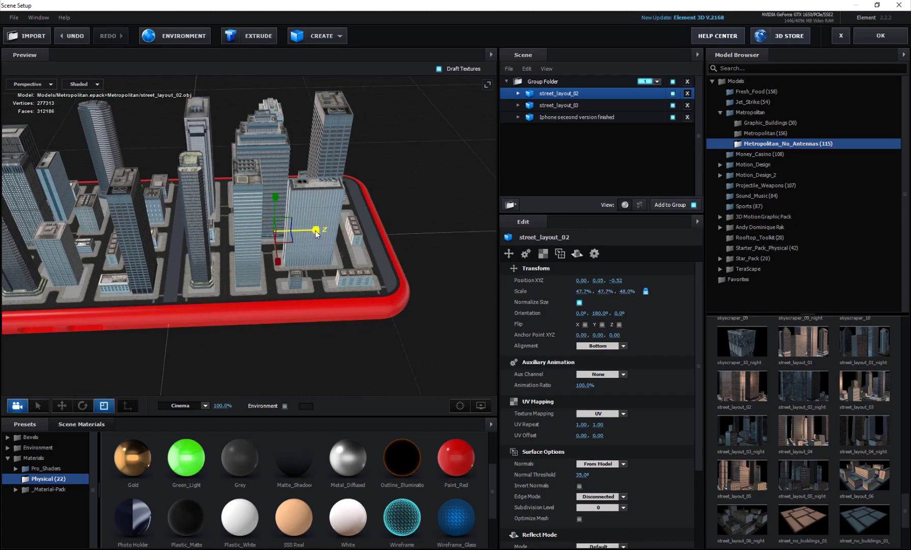
drag(316, 233, 314, 244)
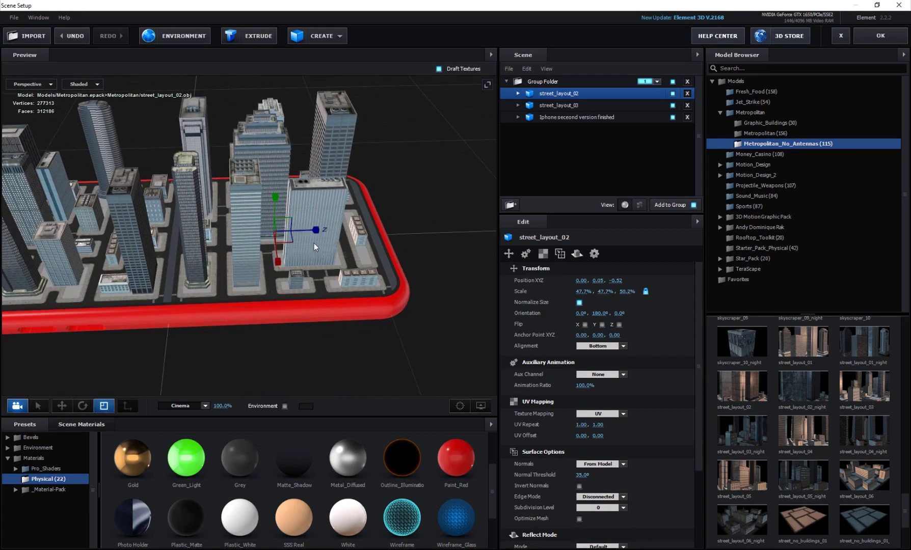
key(w)
mouse_move(245, 233)
mouse_down()
mouse_move(238, 231)
mouse_move(254, 231)
mouse_up()
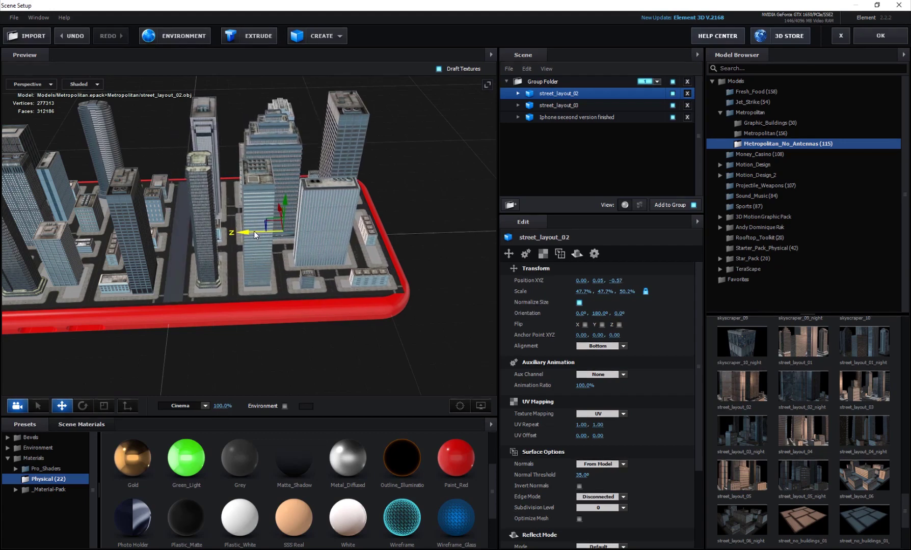
- Set both street_layout_03 and street_layout_02 to 49% scale
click(574, 106)
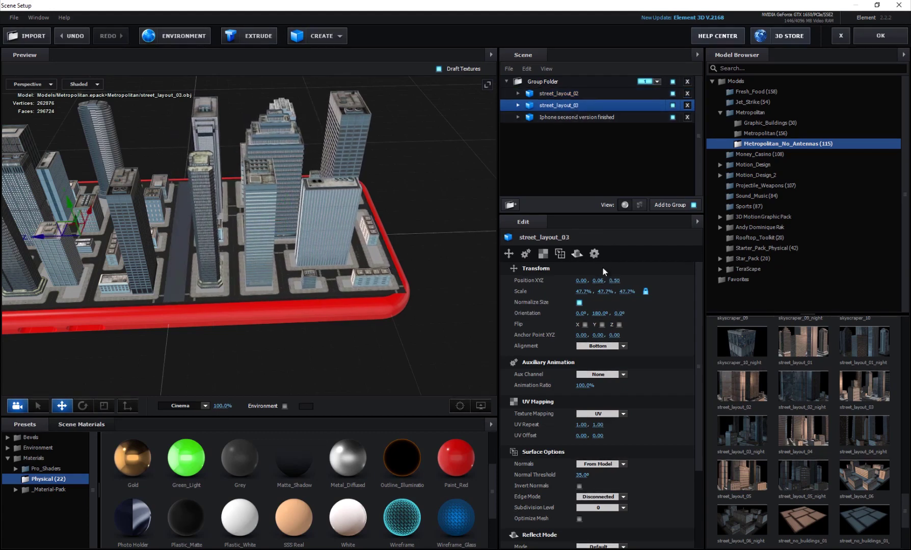
click(584, 291)
text(49)
key(Return)
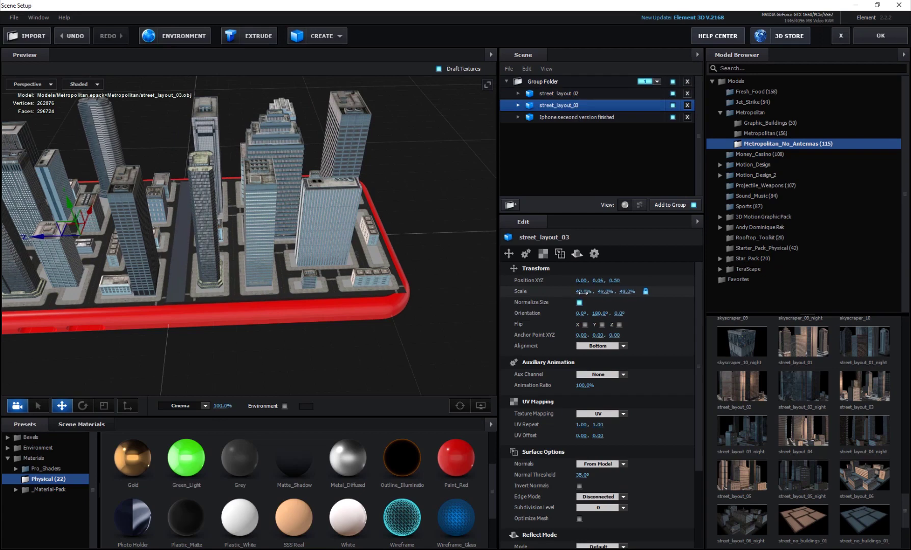
click(596, 94)
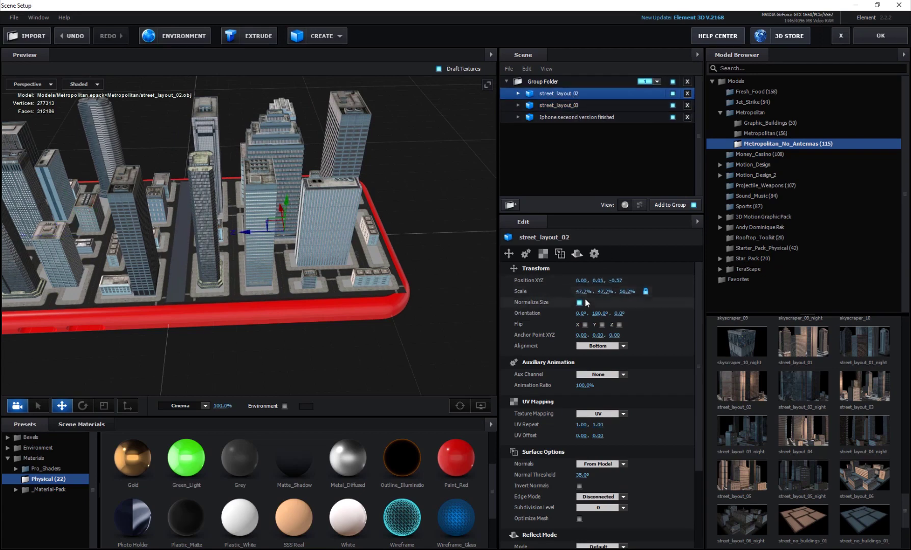
click(584, 292)
text(49)
key(Return)
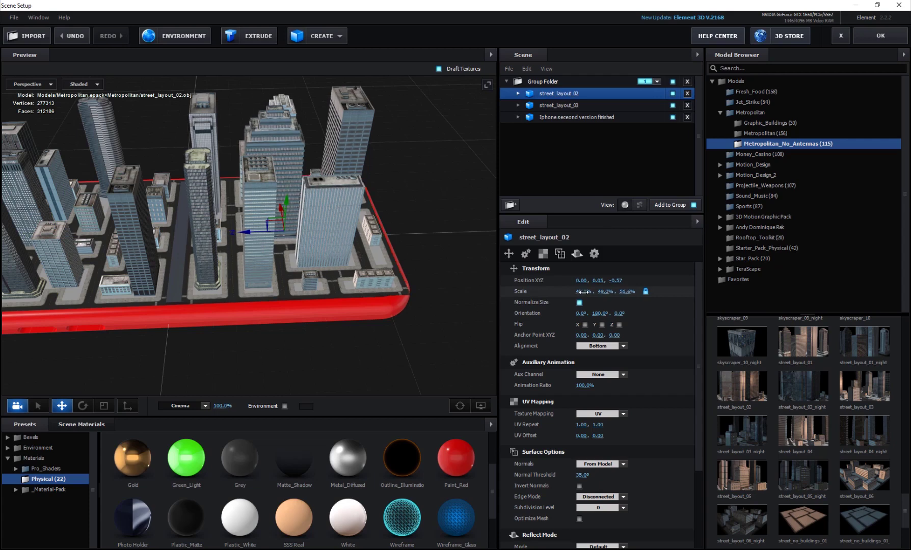
- Undo the last shift, then shrink both street layouts together slightly
drag(282, 228, 243, 234)
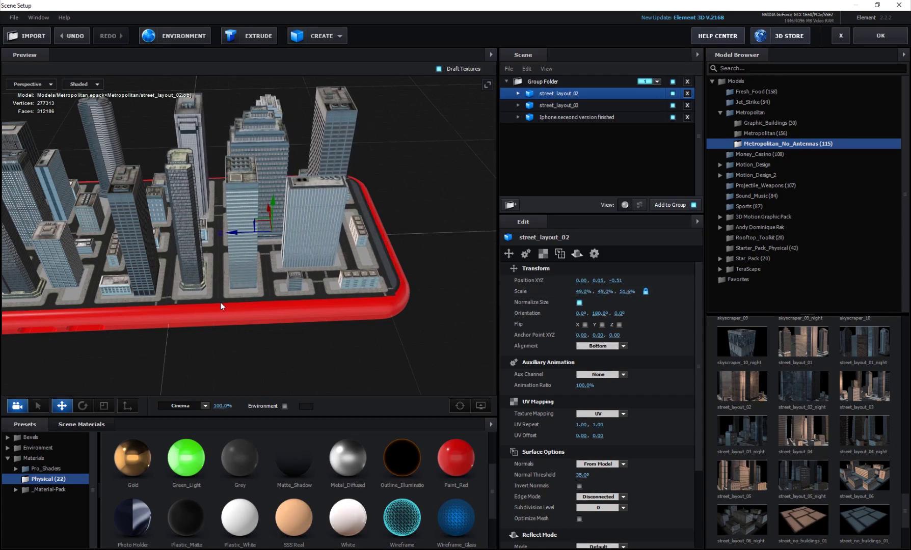
mouse_move(220, 302)
mouse_down()
mouse_move(154, 310)
mouse_move(187, 266)
mouse_move(146, 308)
mouse_move(207, 312)
mouse_up()
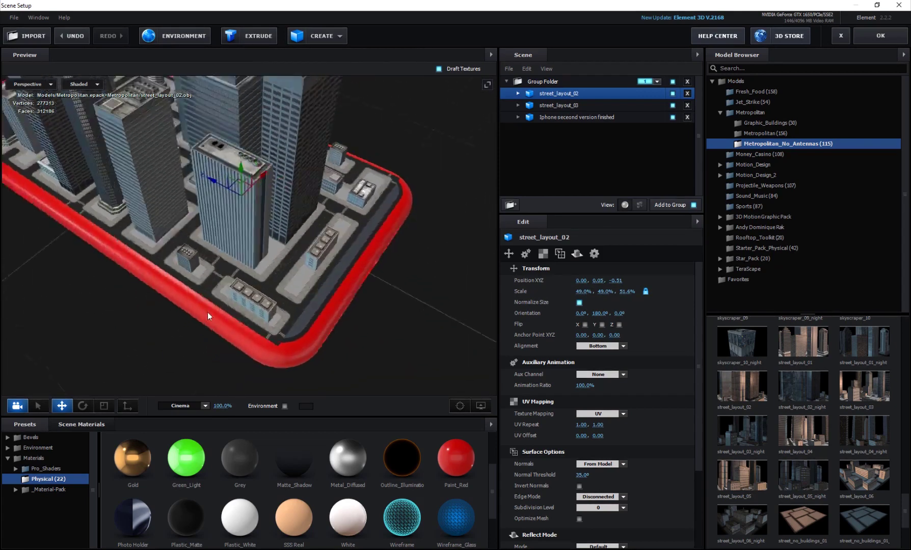
key(ctrl+z)
click(568, 105)
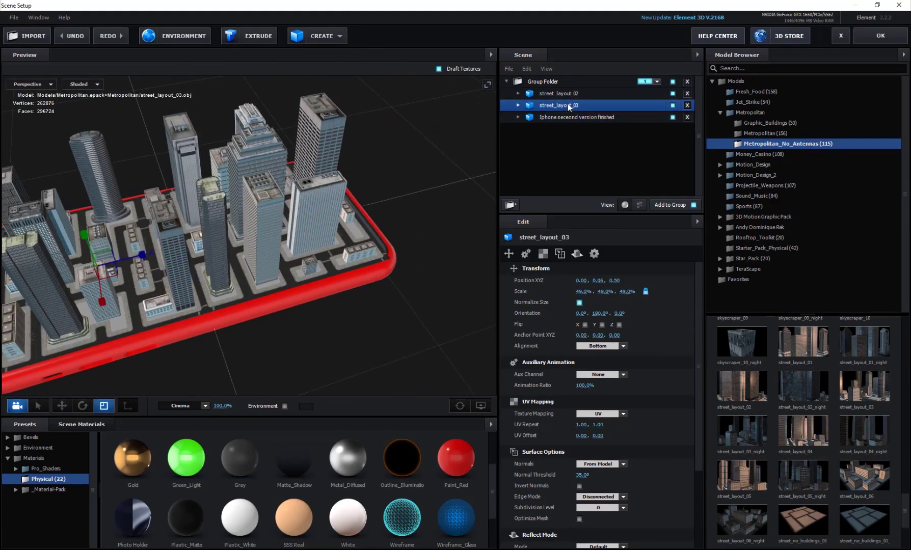
shift+click(567, 94)
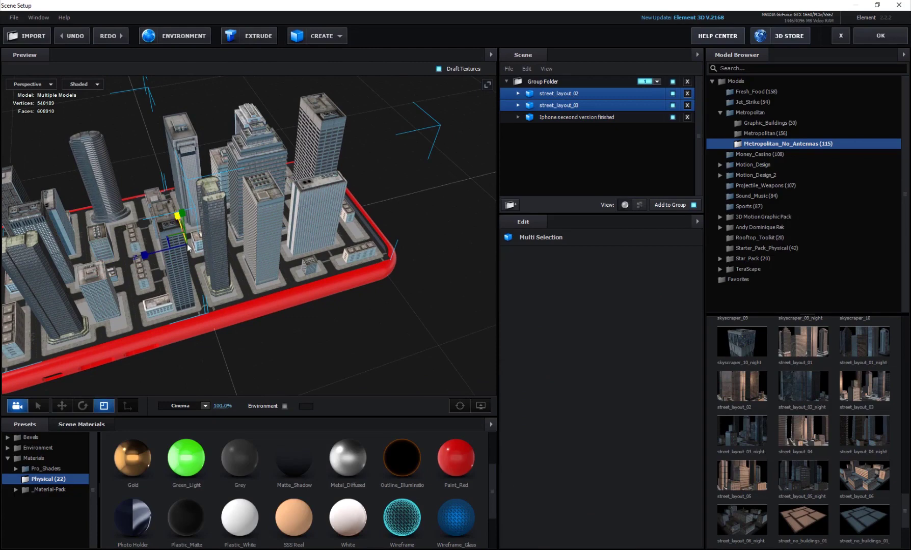
drag(186, 244, 180, 251)
- Check the phone model from an angled view and apply the scene to the composition
drag(266, 283, 350, 306)
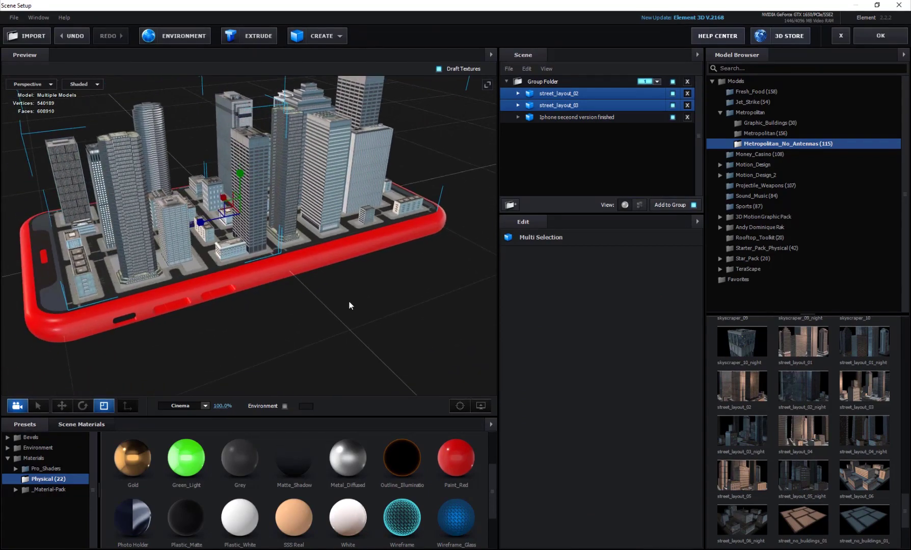
click(581, 119)
drag(335, 266, 185, 312)
scroll(310, 239, up, 3)
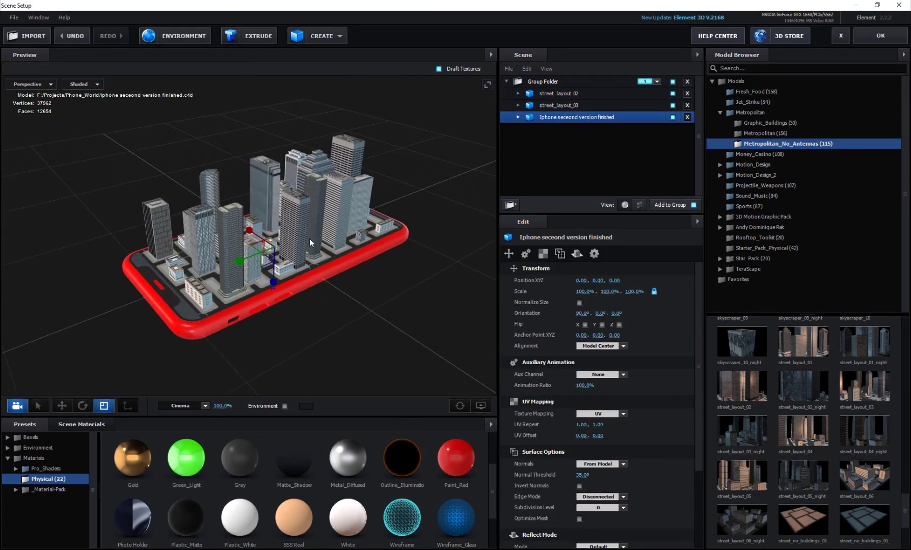
click(882, 41)
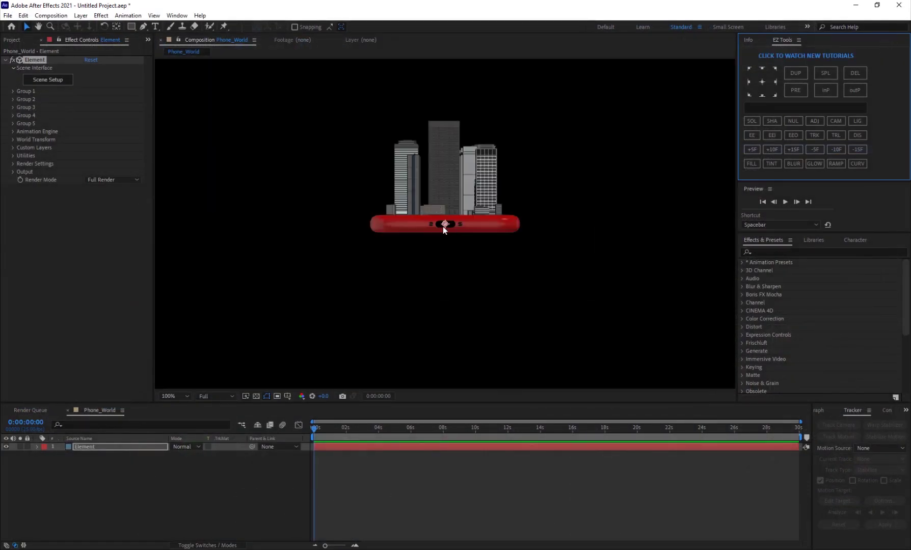
- Add a new Camera 1 layer with default settings
right_click(114, 500)
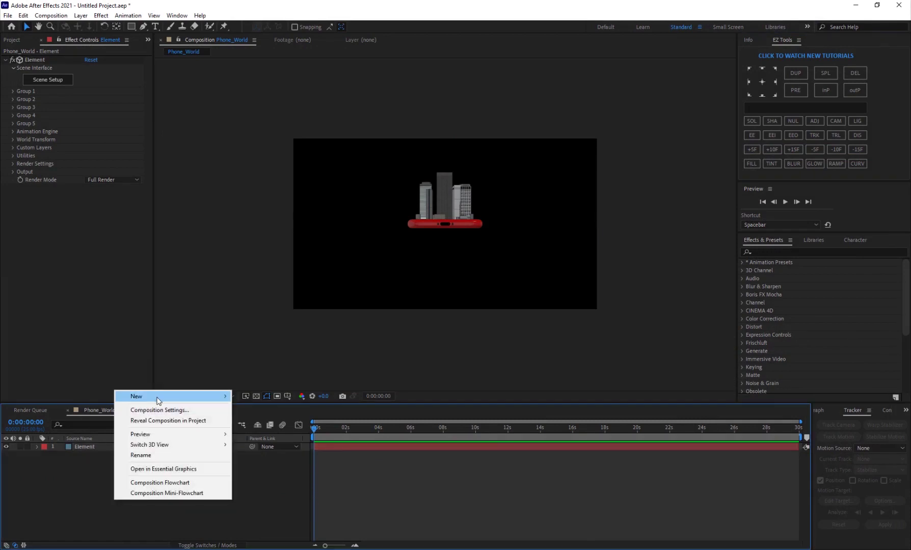
mouse_move(156, 400)
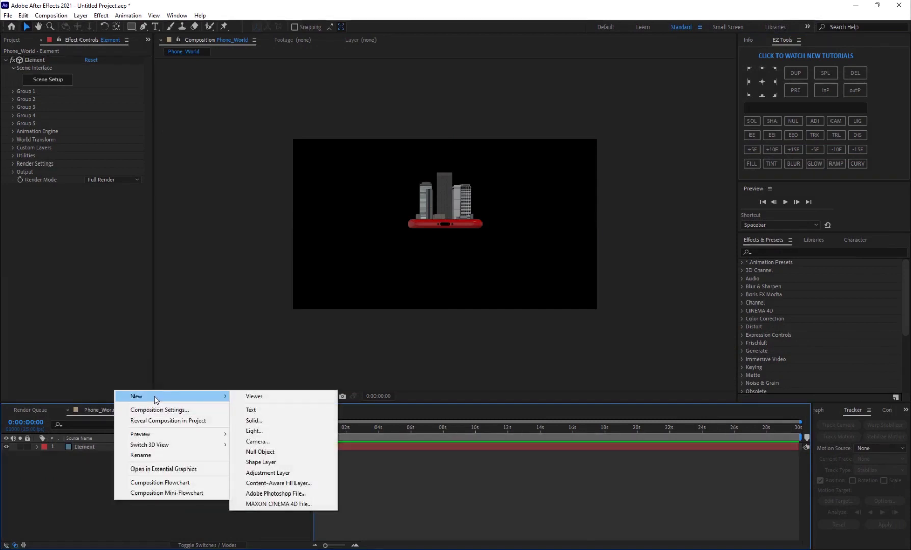
click(80, 15)
mouse_move(97, 23)
click(252, 52)
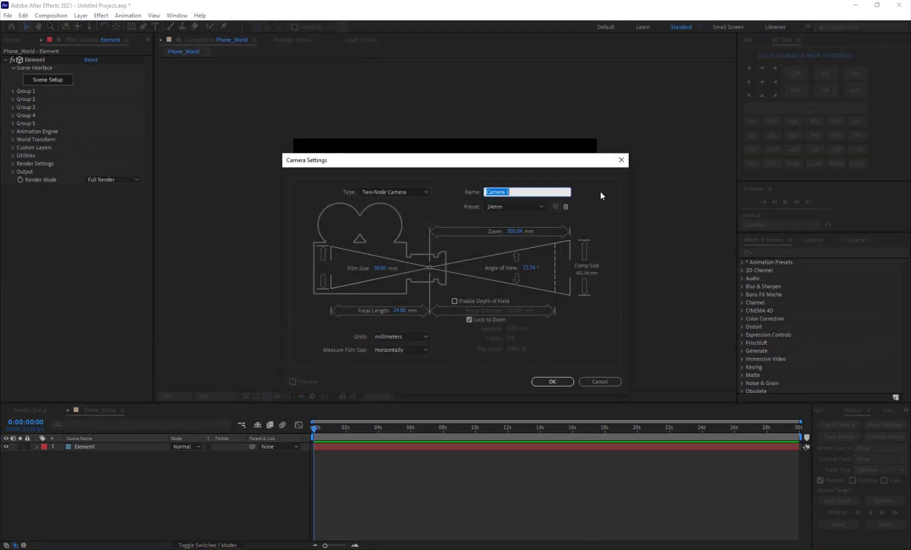
click(553, 382)
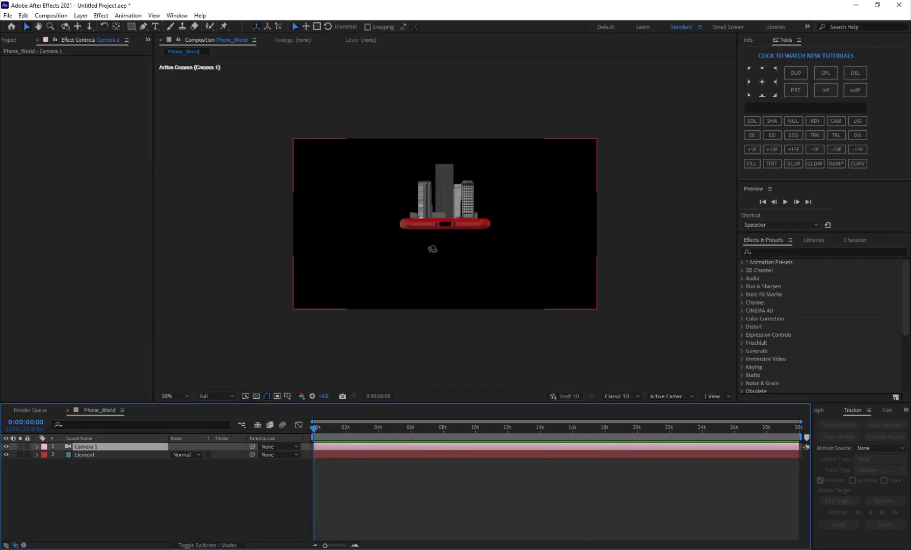
- Orbit and dolly Camera 1 to frame the phone city closer from an elevated angle
drag(393, 244, 478, 248)
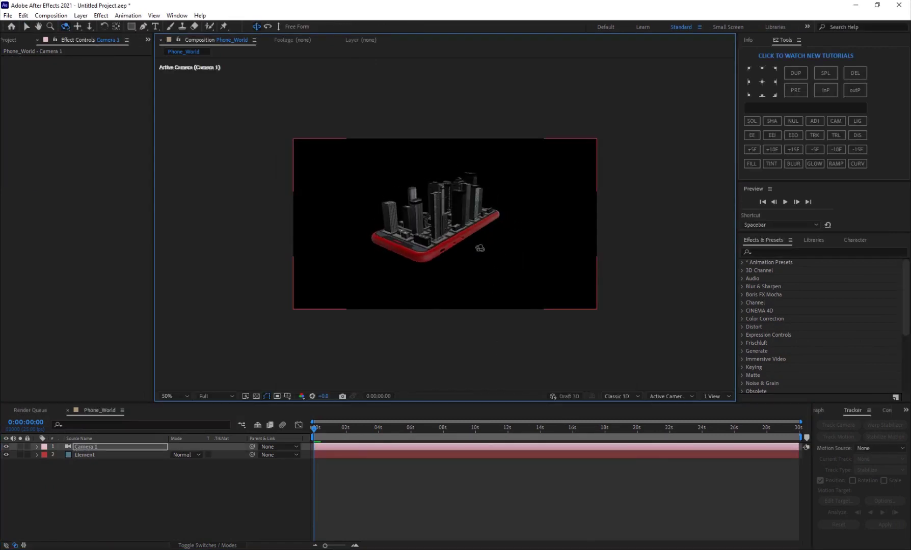
scroll(473, 236, up, 4)
scroll(473, 237, down, 2)
key(c)
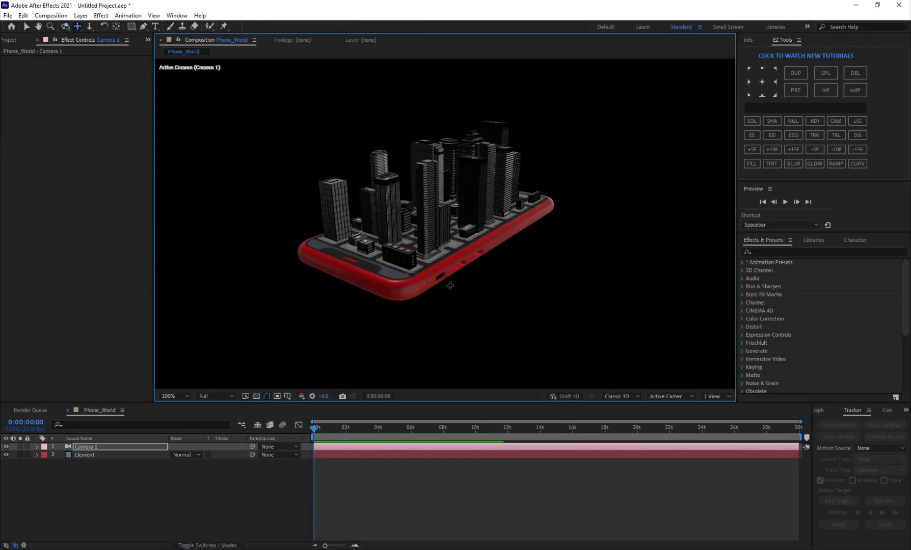
drag(451, 282, 465, 290)
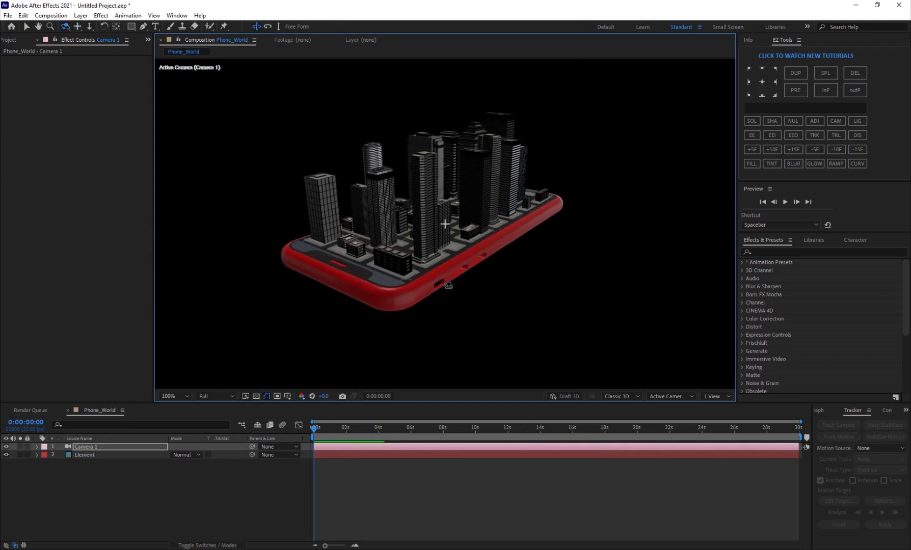
key(c)
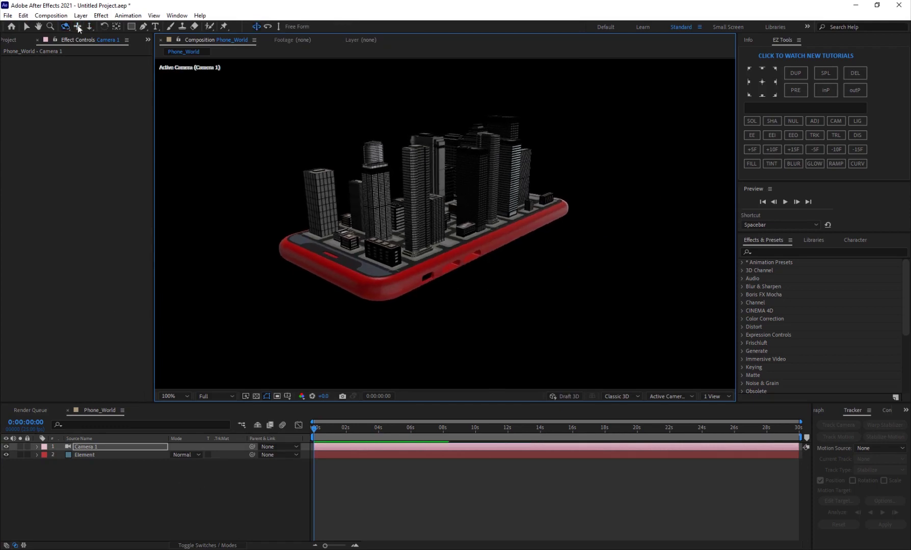
click(81, 16)
- Add a blue solid and place it below the Element layer as a backdrop
mouse_move(97, 27)
click(297, 37)
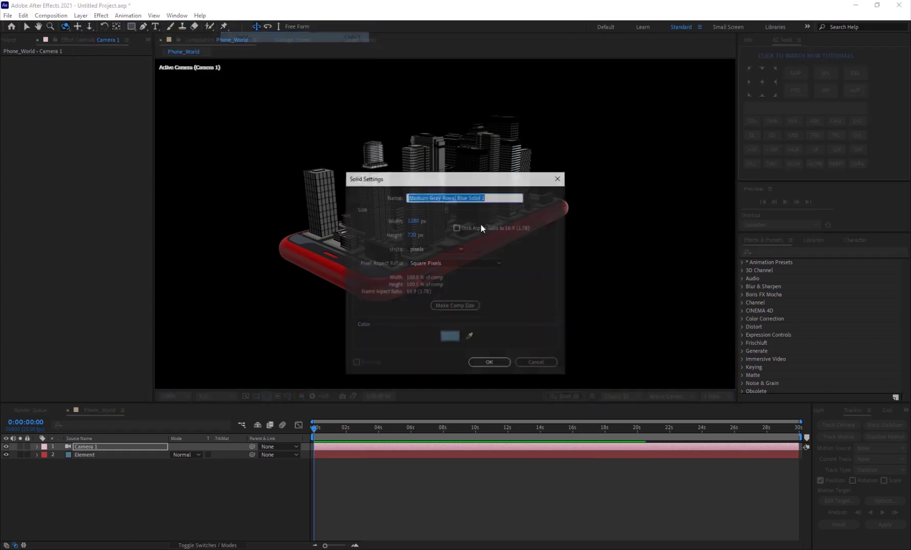
click(488, 363)
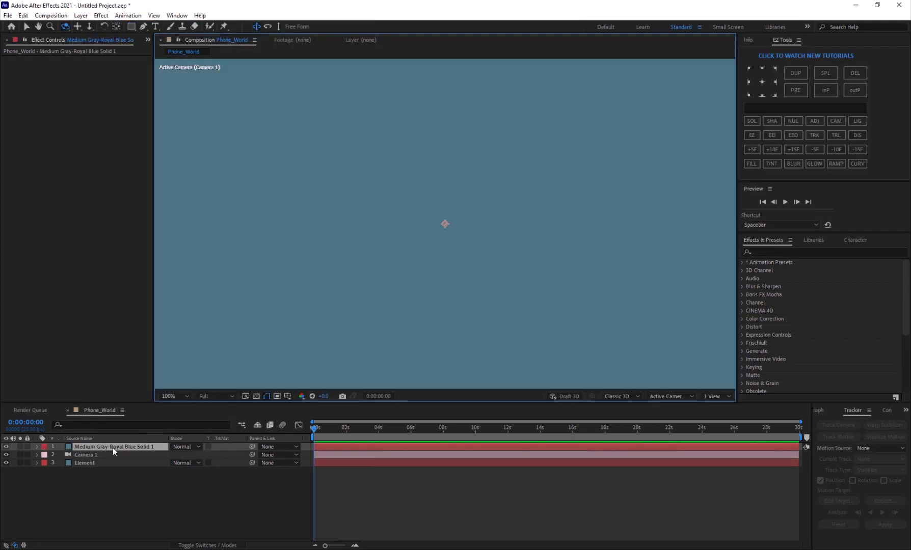
drag(111, 448, 109, 477)
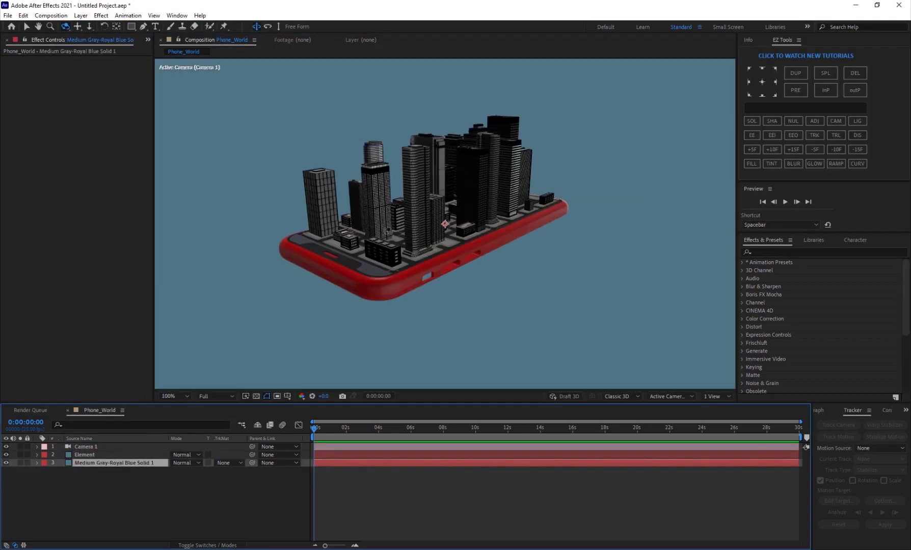
- Set Element's Add Lighting to Cinema and rotate the Additional Lighting
click(120, 456)
click(14, 164)
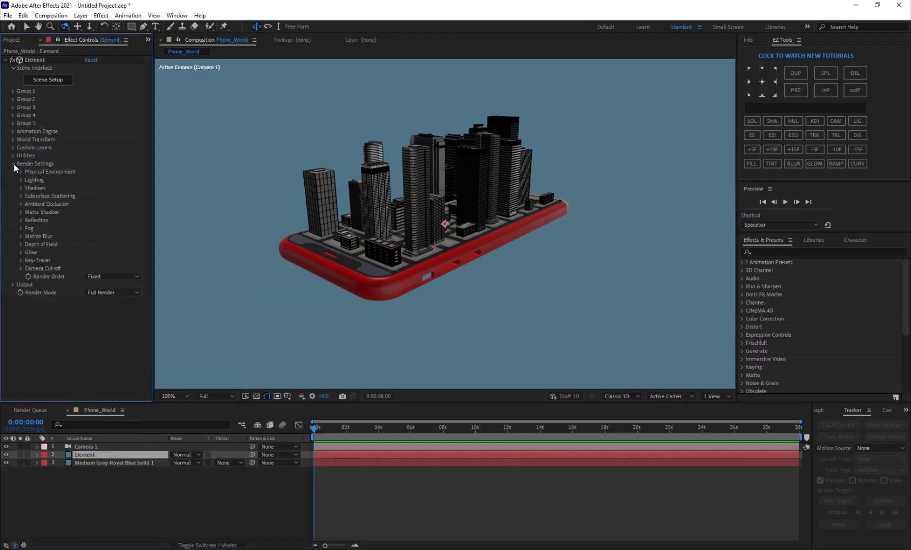
click(21, 180)
click(92, 204)
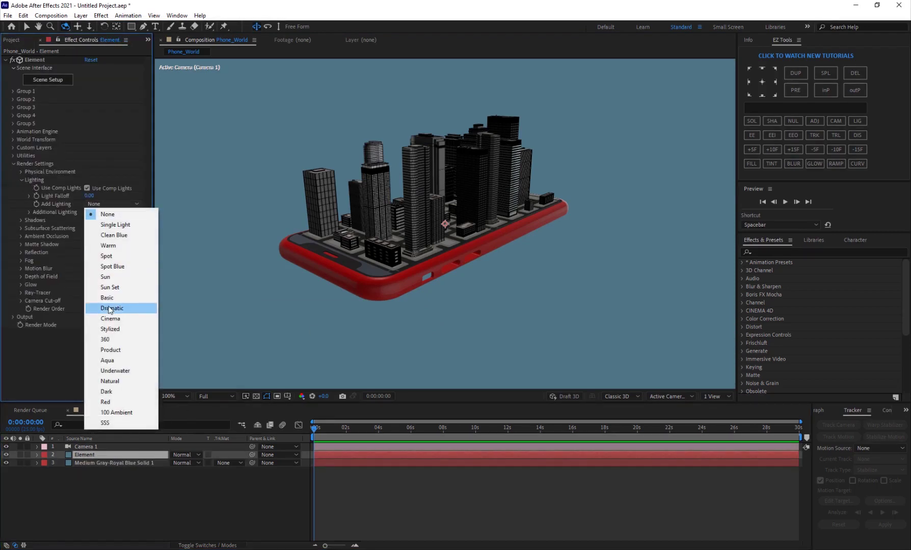
click(113, 319)
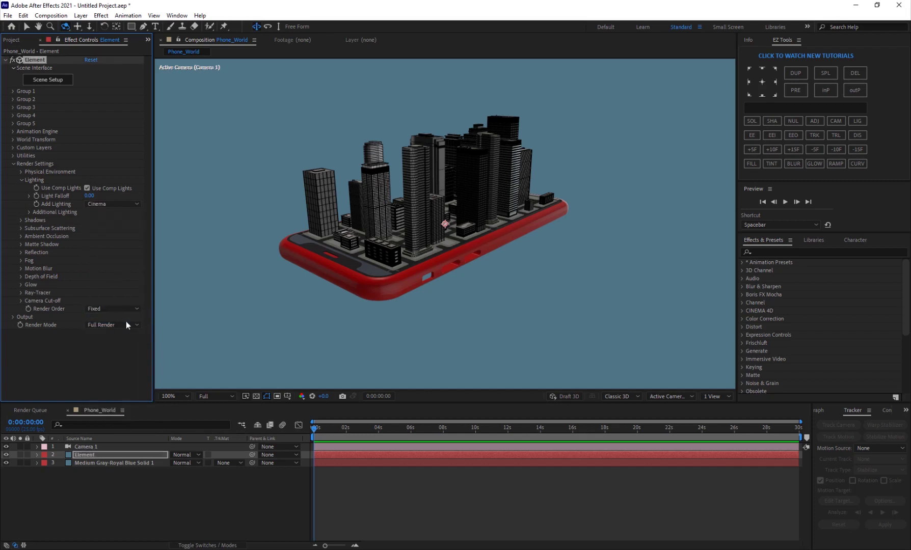
click(29, 212)
click(37, 229)
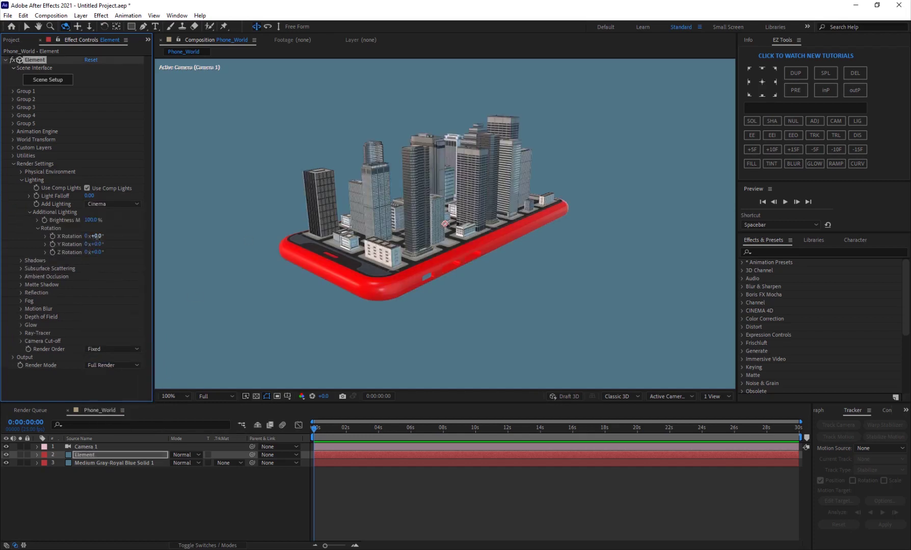
drag(96, 236, 104, 252)
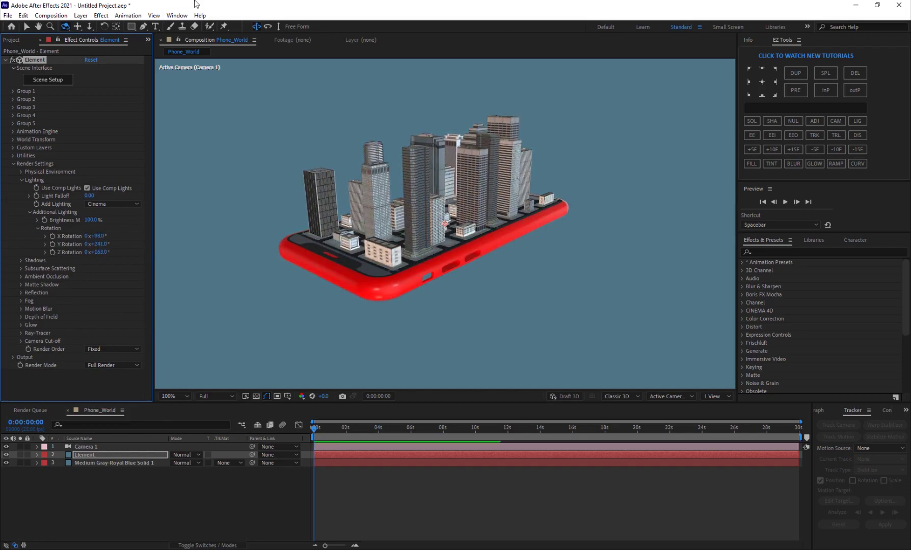
- Add a new Parallel Light layer to the Phone_World composition
click(83, 16)
mouse_move(93, 29)
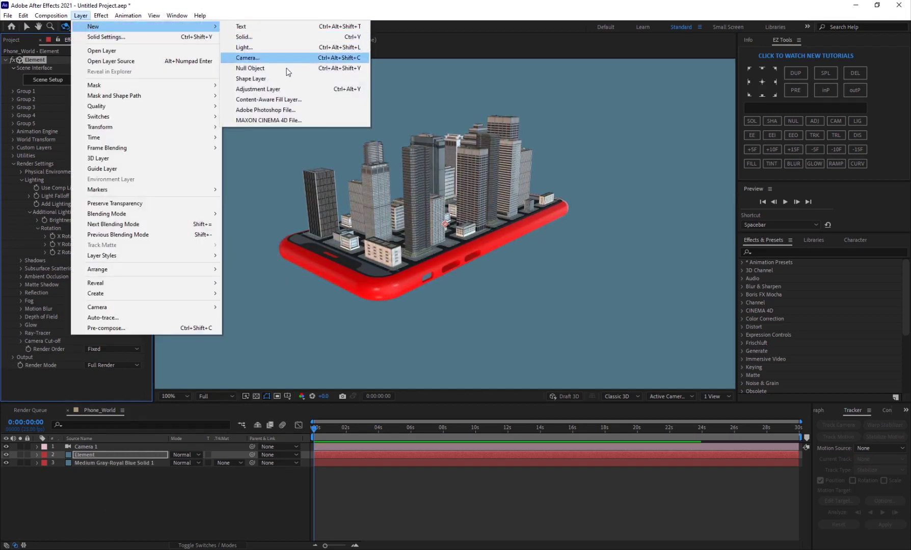
click(246, 47)
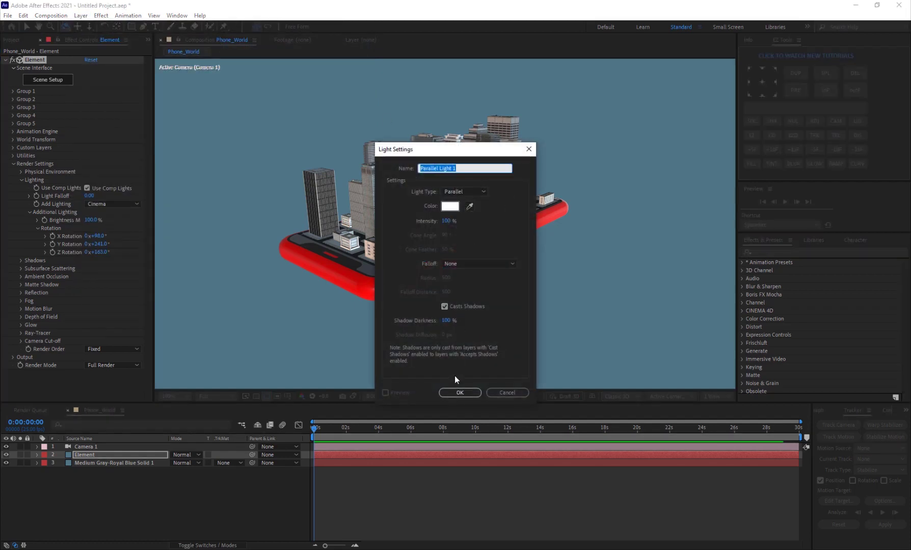
click(459, 393)
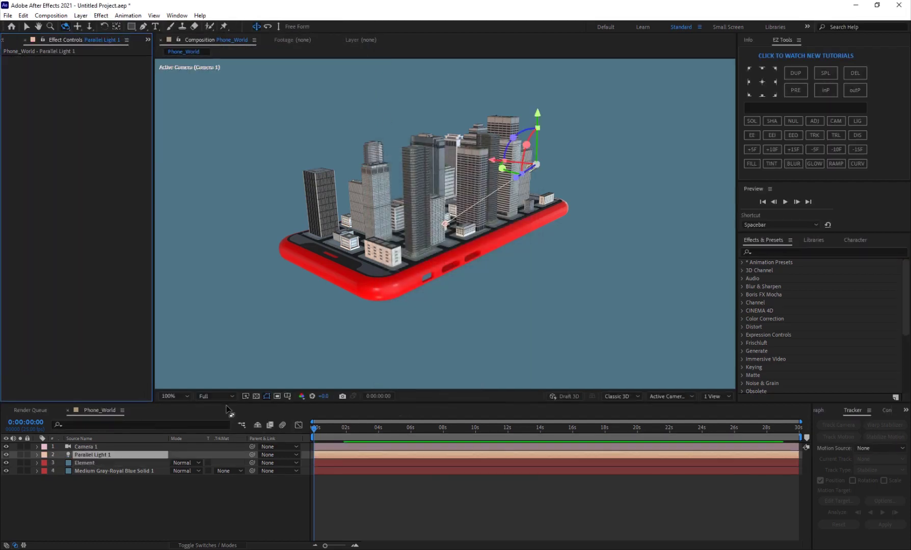
key(End)
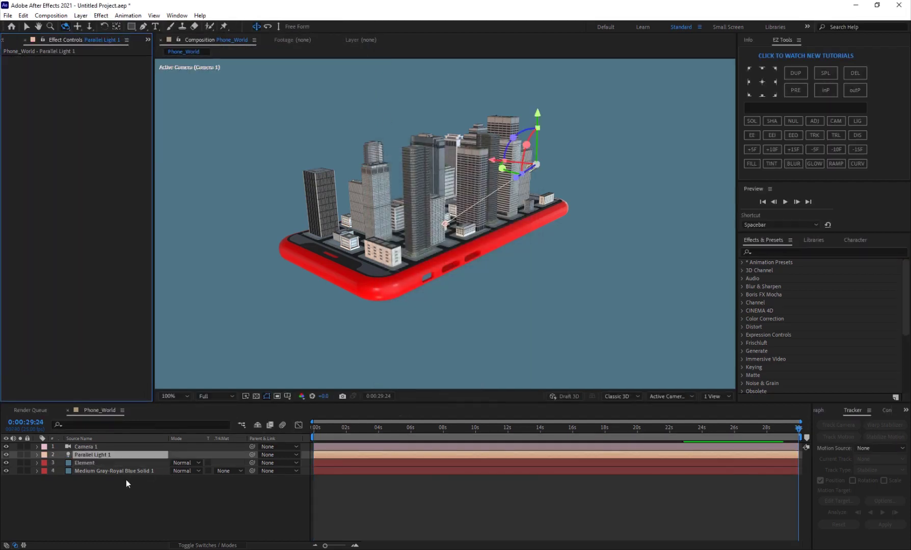
- Move Parallel Light 1's position far off to the right of the phone city
click(126, 479)
click(105, 458)
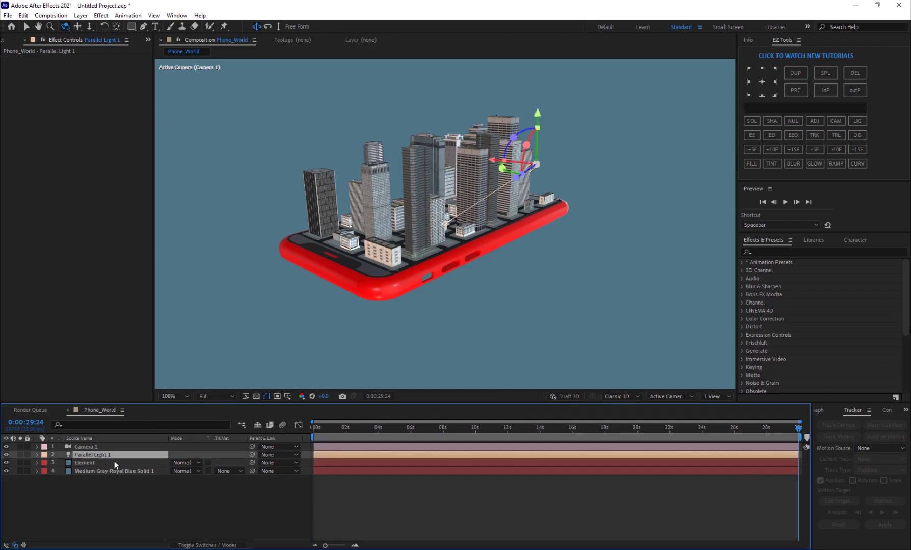
key(p)
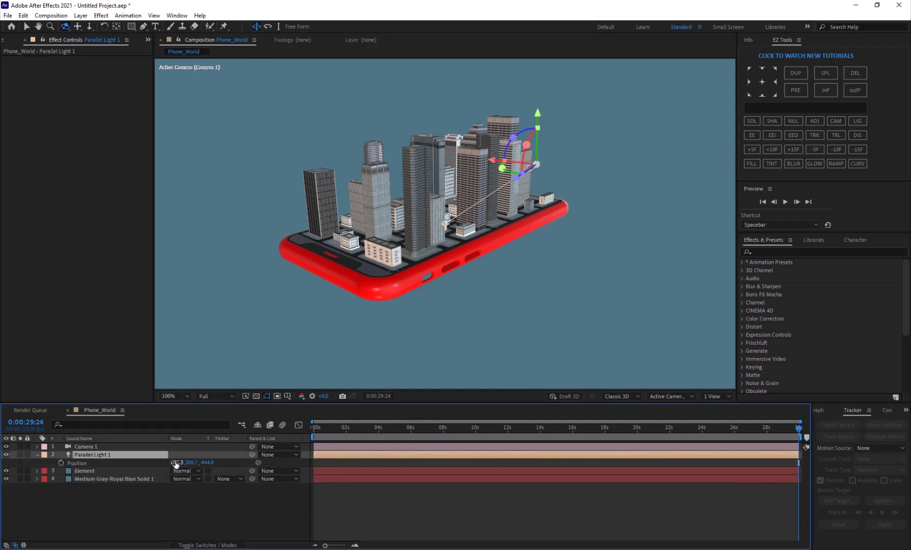
mouse_move(176, 464)
mouse_down()
mouse_move(215, 470)
mouse_move(171, 455)
mouse_up()
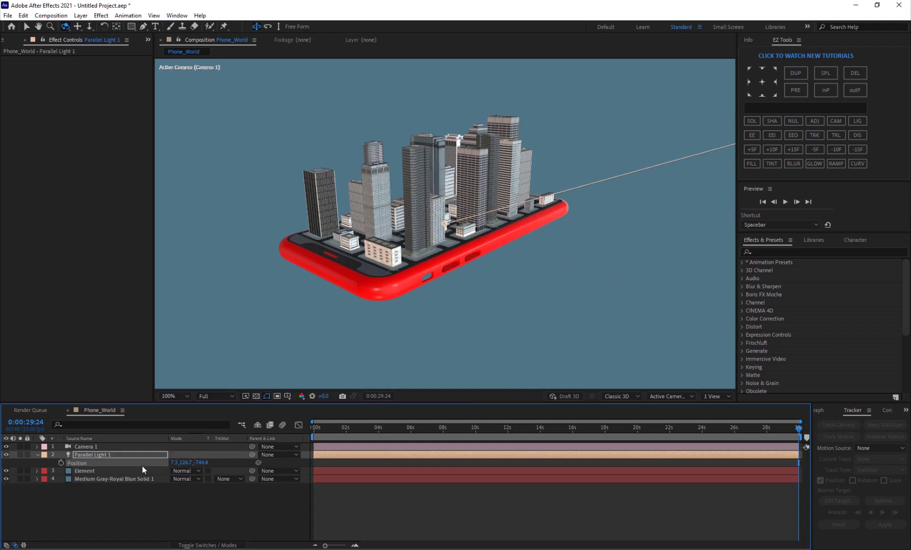
click(107, 471)
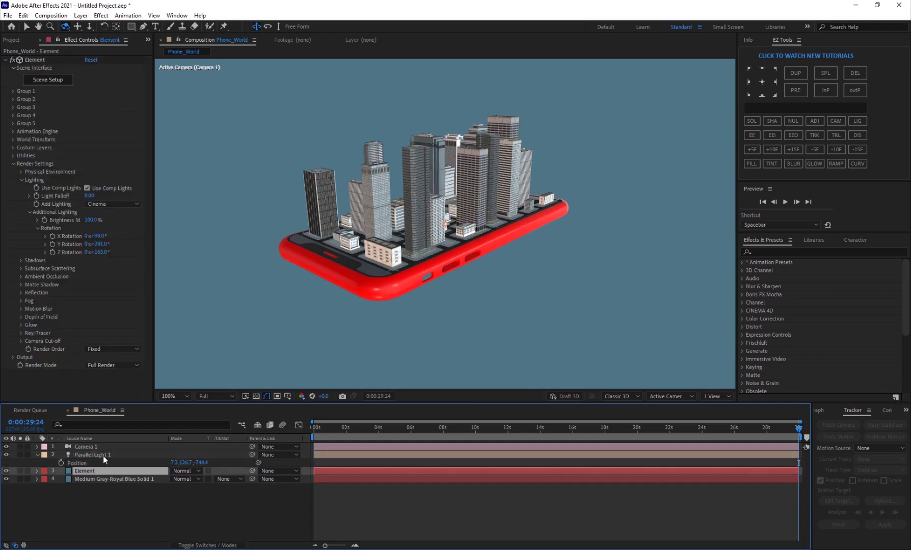
- Add a plane primitive in Element Scene Setup and enlarge it into a wide ground floor
click(57, 83)
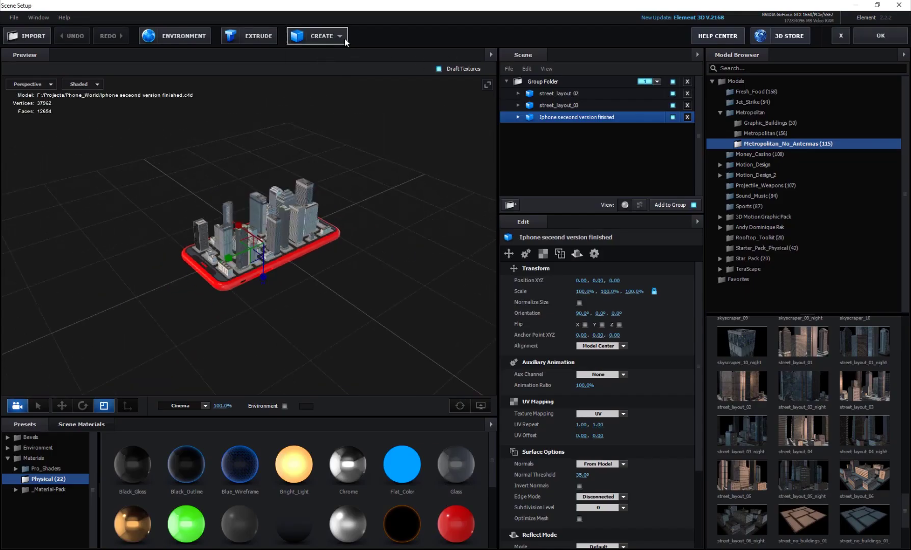
click(345, 39)
click(415, 60)
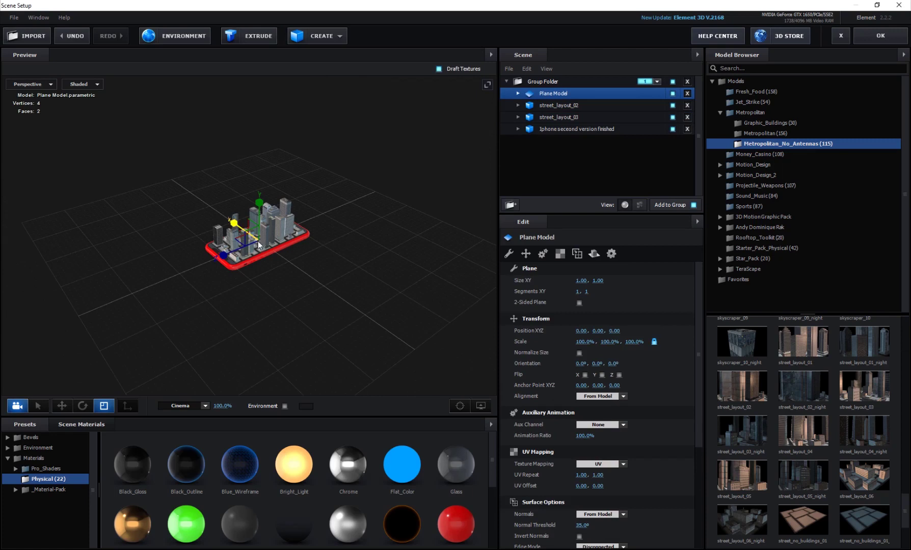
drag(258, 241, 489, 87)
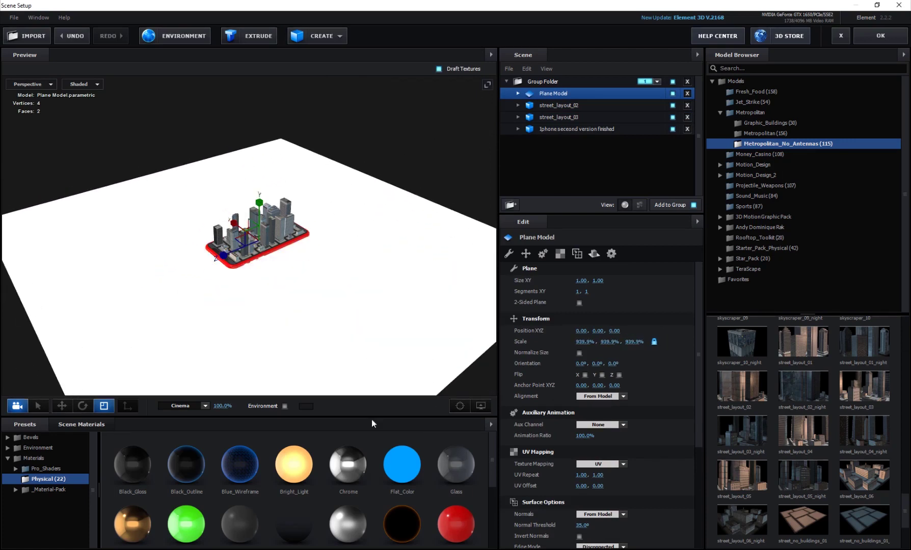
scroll(385, 477, down, 3)
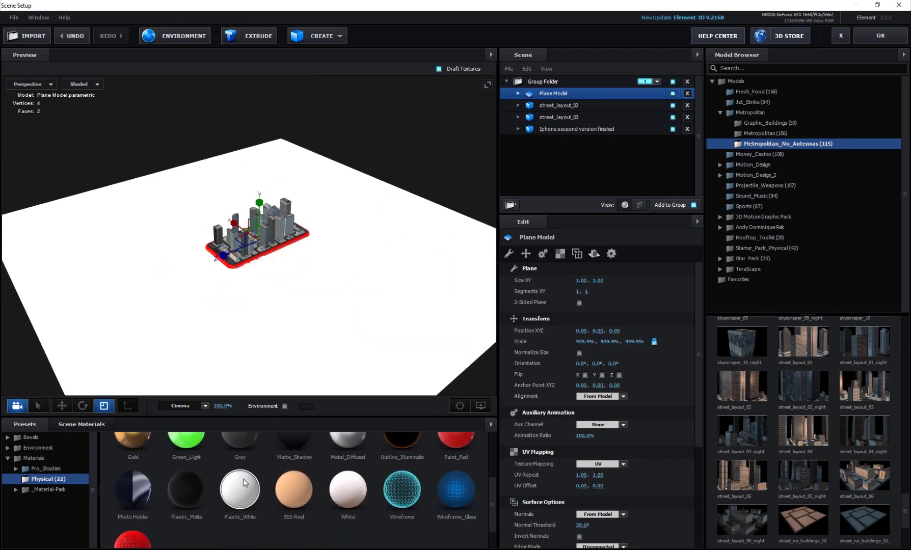
- Give the plane the Grey material, lower it to Position Y -0.05, and close Scene Setup
drag(245, 445, 352, 310)
key(w)
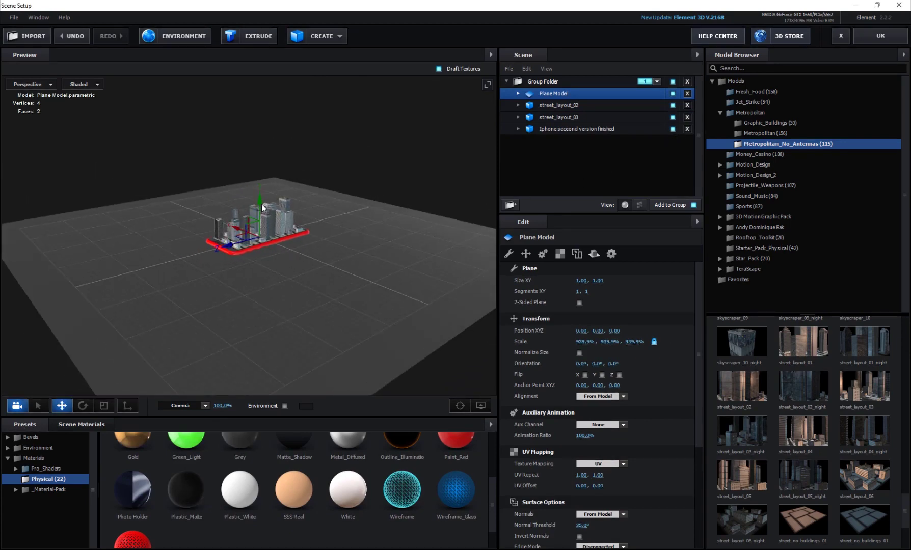
drag(262, 207, 259, 209)
scroll(254, 264, up, 5)
drag(254, 264, 240, 311)
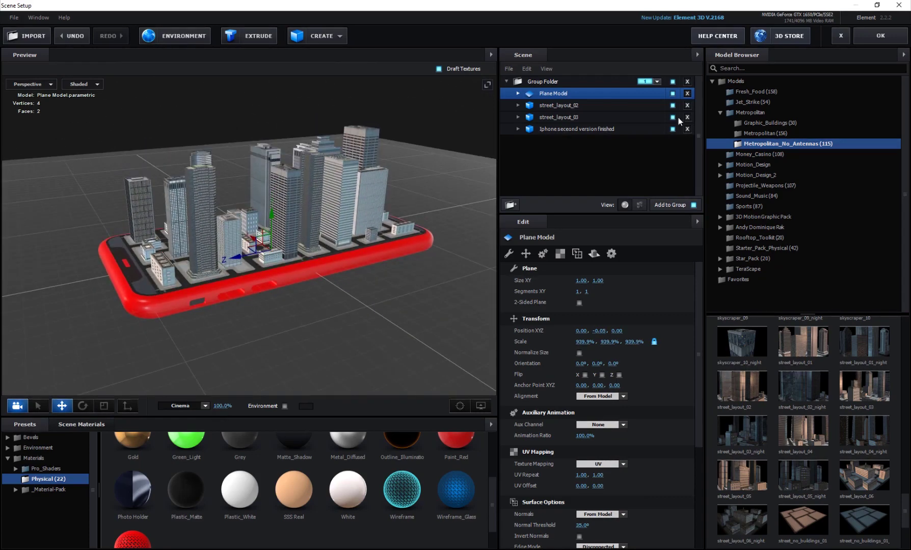
click(880, 36)
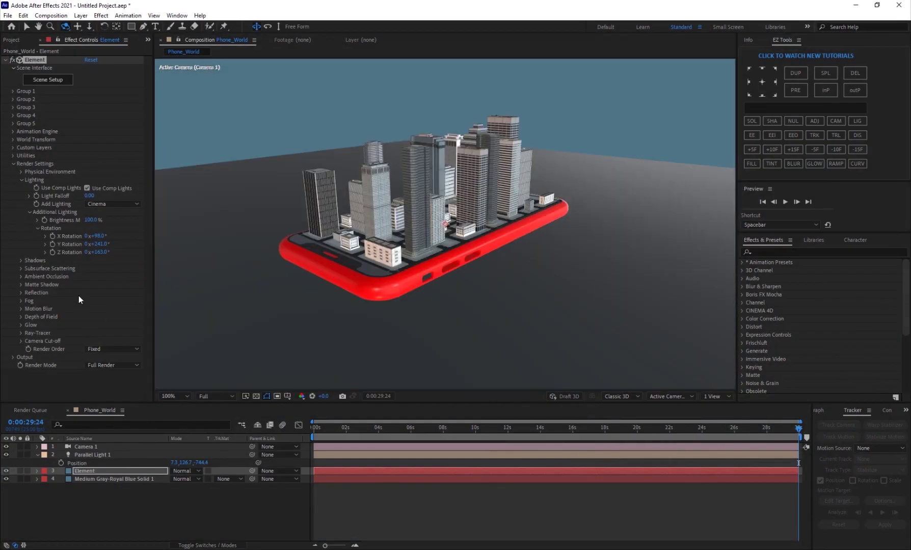
- Enable Shadows in the Element layer's Render Settings and orbit the camera to a new angle
click(20, 261)
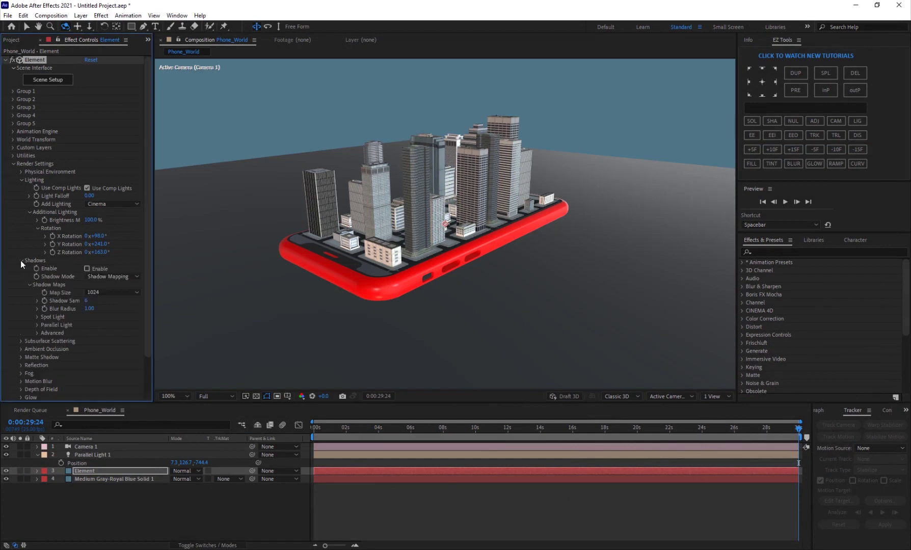
click(97, 267)
drag(391, 264, 649, 210)
key(c)
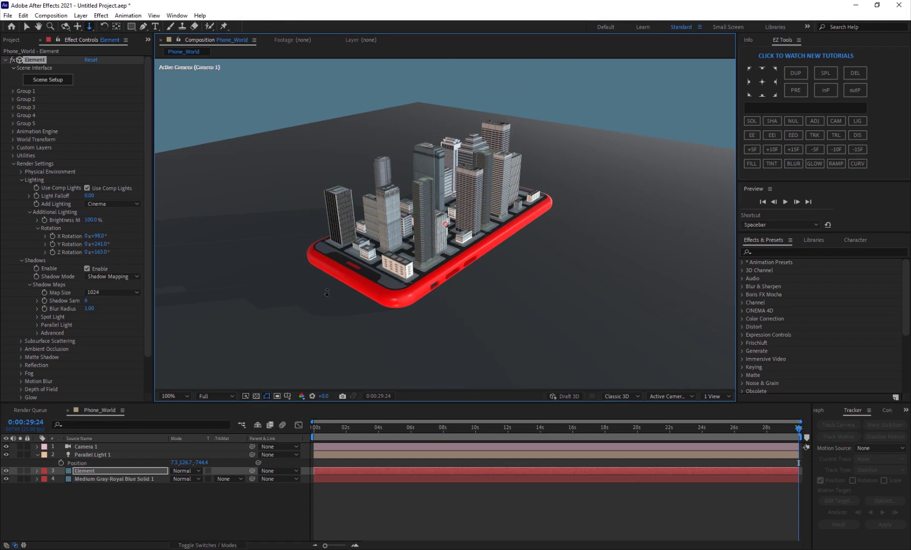
click(63, 84)
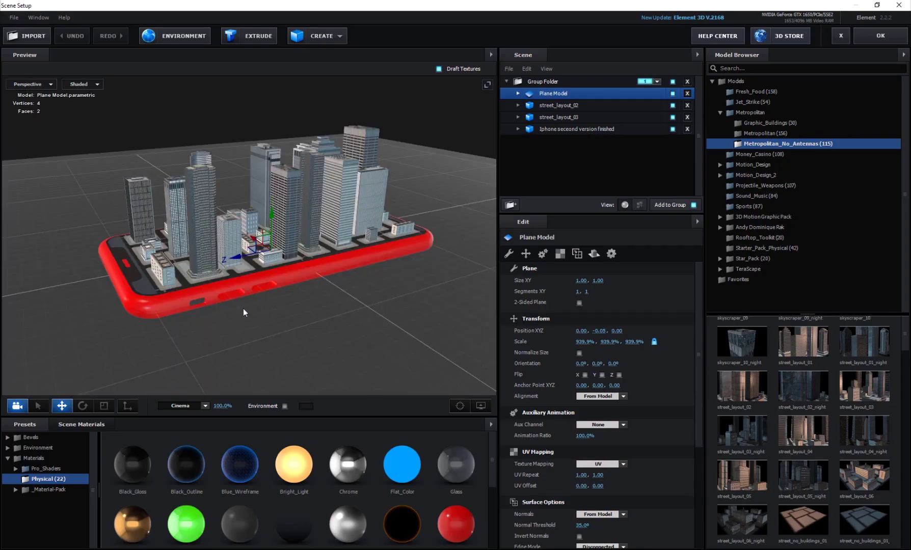
- Orbit the preview below the city and shift the ground plane to Position Y -0.06
scroll(297, 456, down, 3)
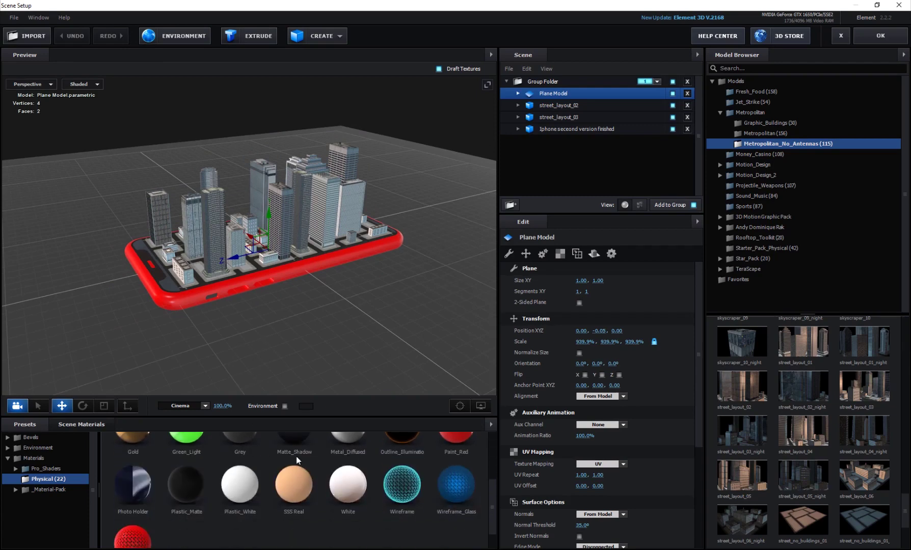
drag(403, 328, 256, 249)
mouse_move(273, 217)
mouse_down()
mouse_move(261, 109)
mouse_move(264, 211)
mouse_up()
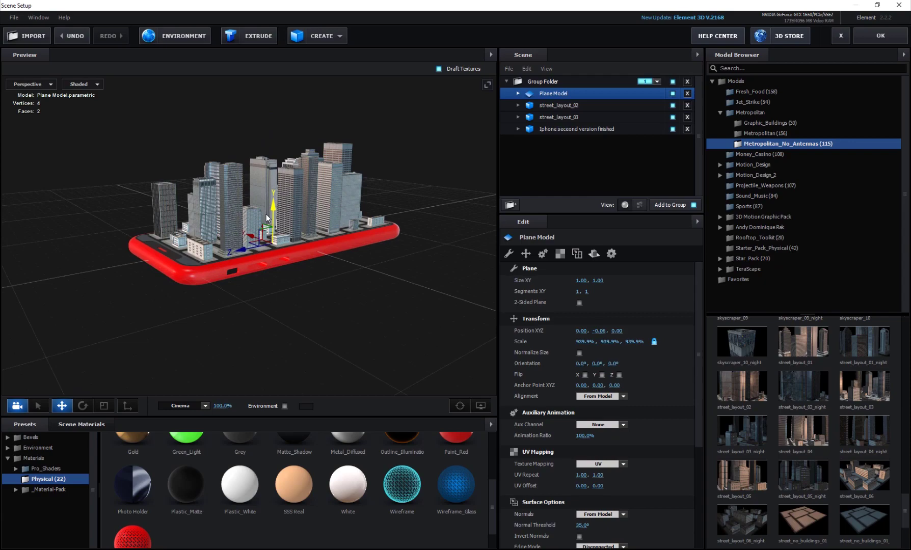
- Close Scene Setup and orbit the camera to re-angle the phone city
click(864, 40)
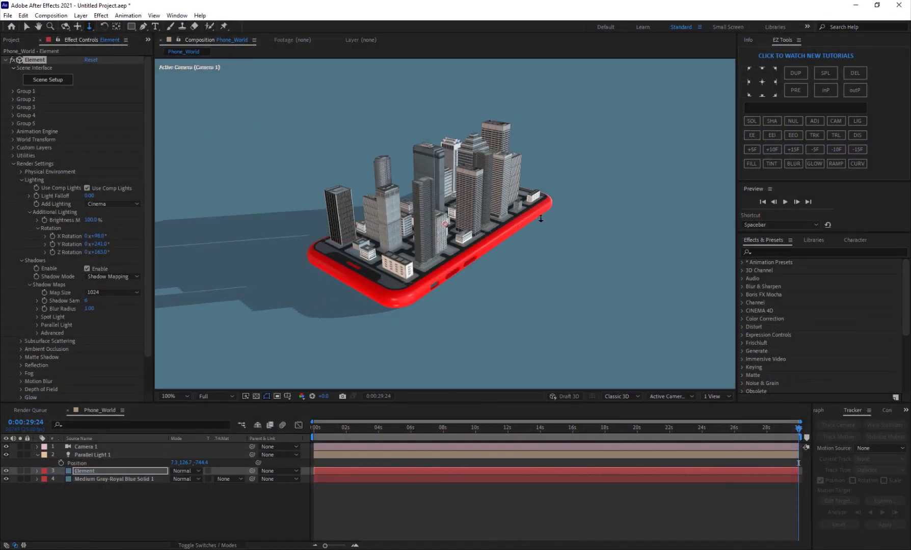
key(c)
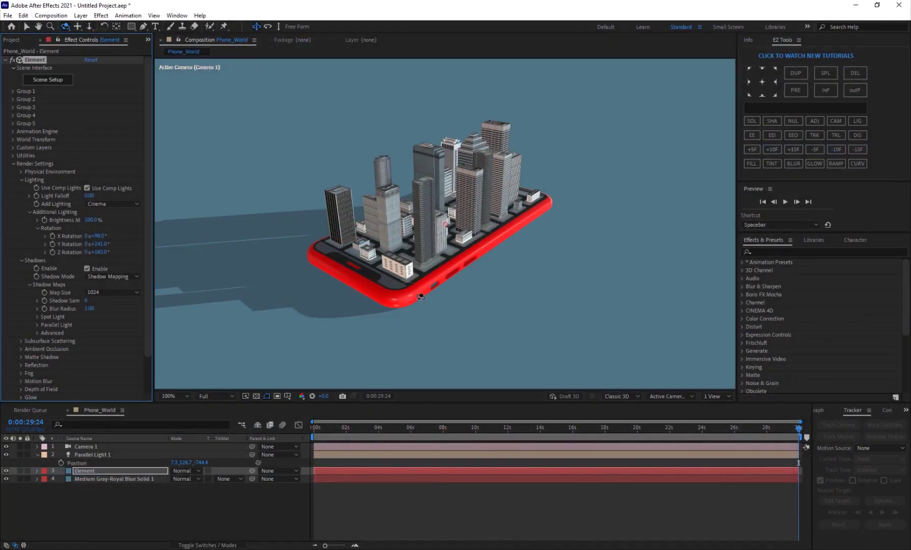
mouse_move(386, 295)
mouse_down()
mouse_move(364, 281)
mouse_move(382, 278)
mouse_move(376, 291)
mouse_up()
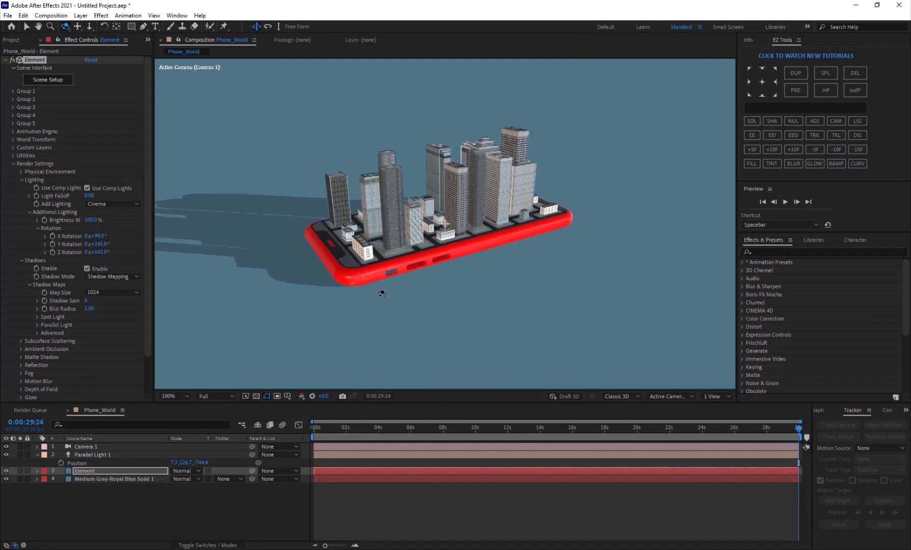
key(comma)
key(comma)
key(comma)
key(comma)
key(period)
key(period)
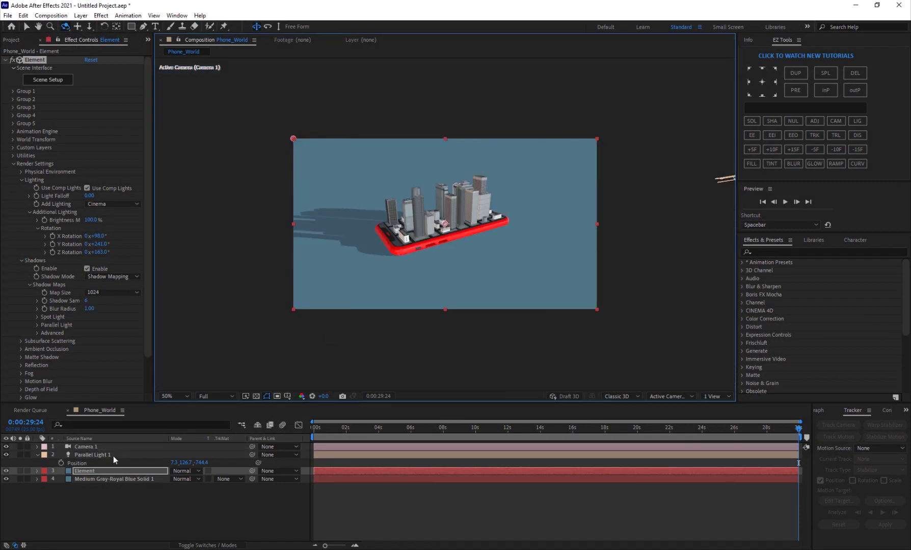
- Move Parallel Light 1 so the skyscrapers cast long shadows leftward across the ground
click(113, 455)
drag(176, 462, 147, 463)
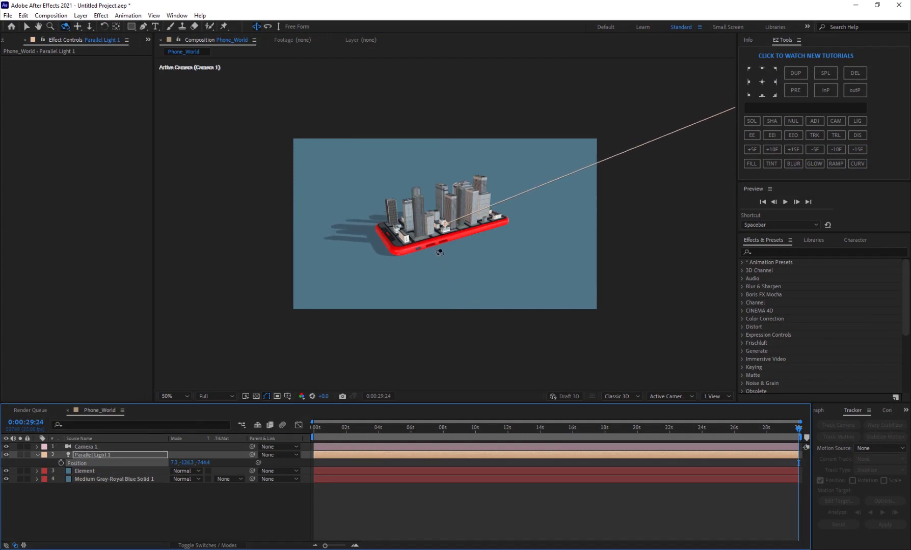
key(period)
key(period)
key(period)
key(comma)
key(comma)
key(y)
key(c)
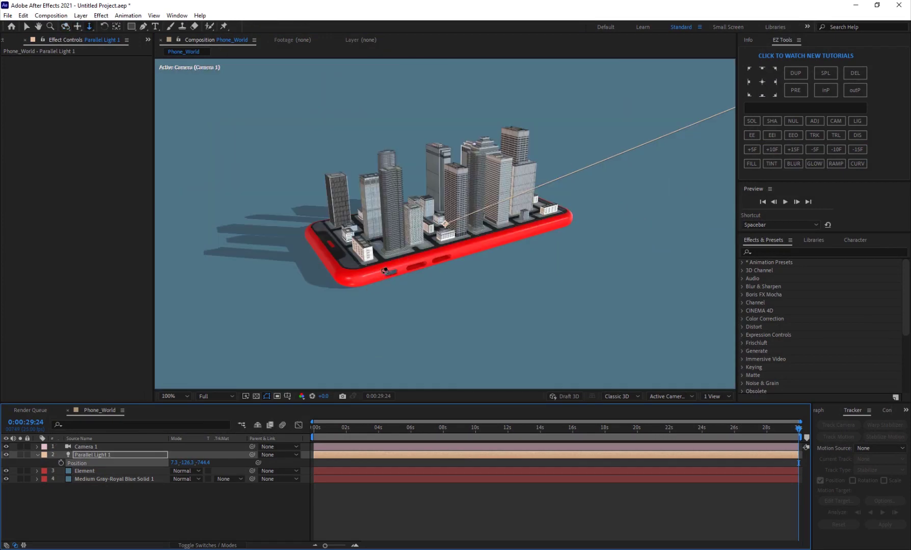
drag(387, 272, 304, 414)
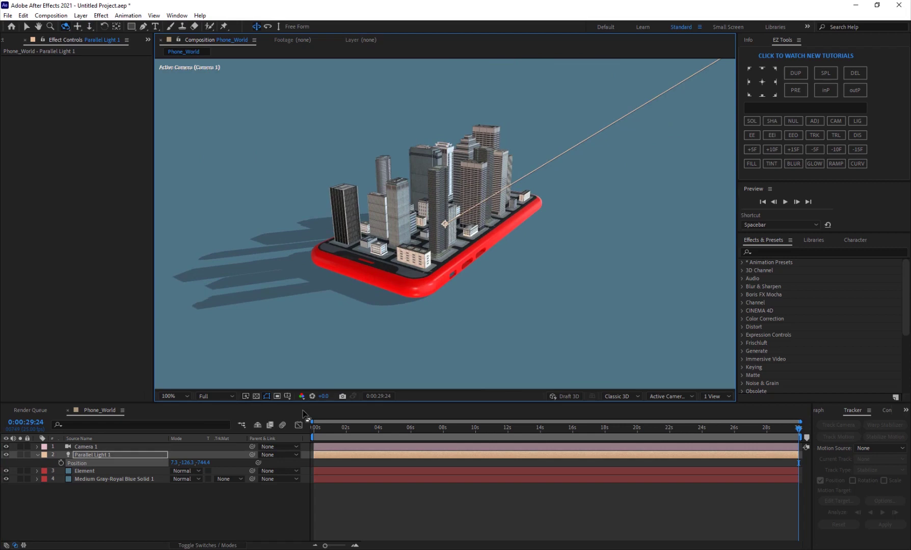
- Set the preview resolution to Half and orbit the camera to a new angle
click(215, 396)
click(219, 426)
key(comma)
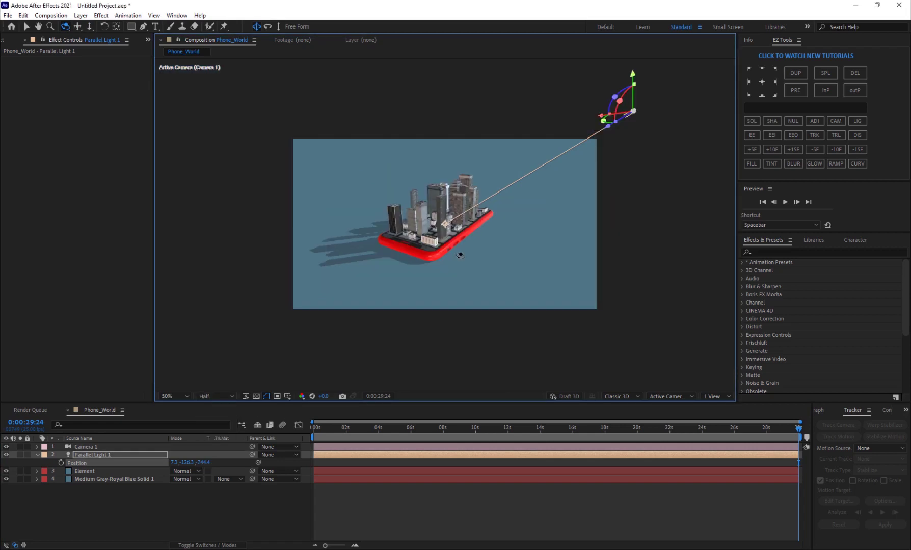
drag(438, 257, 457, 250)
key(c)
key(c)
key(c)
key(c)
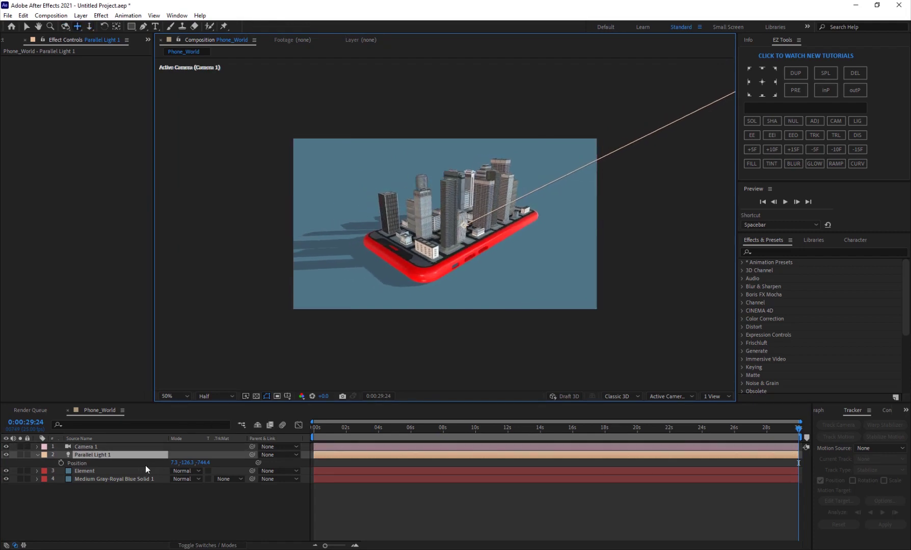
click(105, 472)
scroll(37, 343, down, 3)
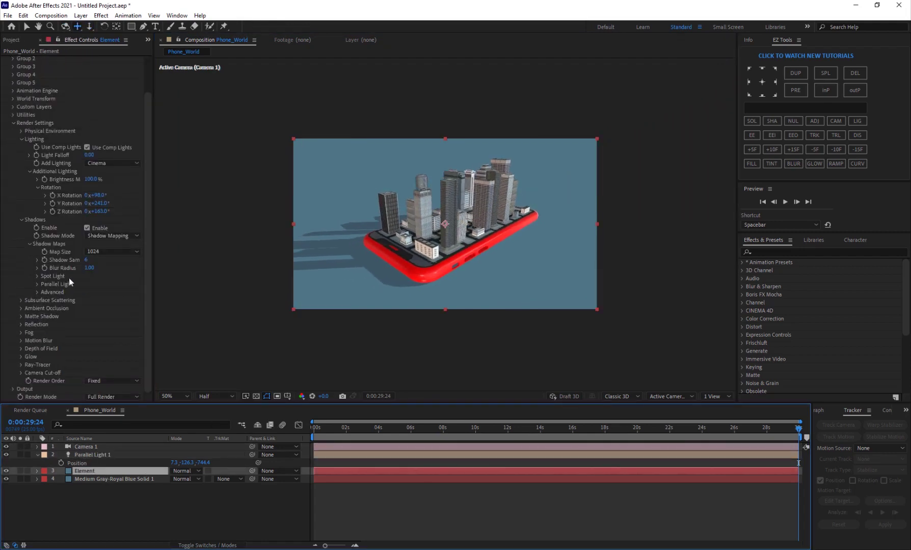
- Set shadow Blur Radius to 7.20 and Map Size to 2048, previewing at Full resolution
drag(92, 271, 102, 269)
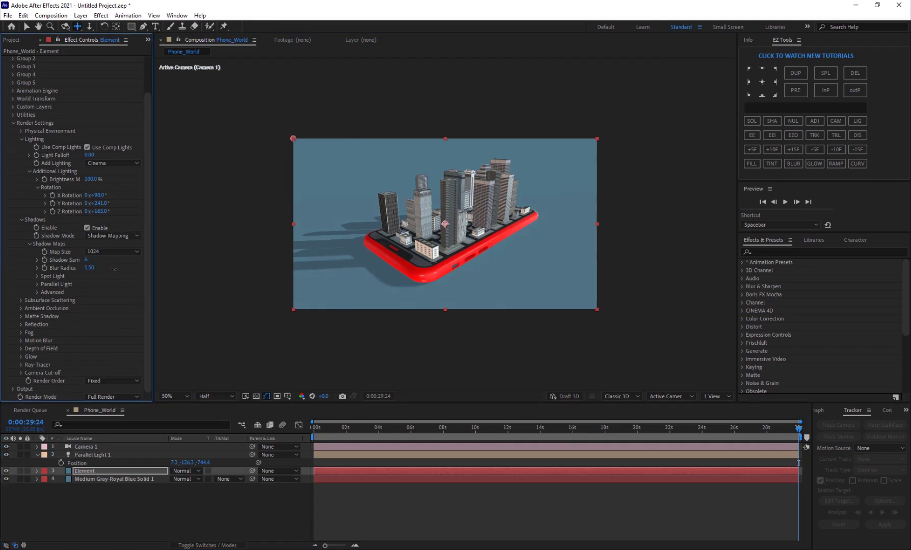
key(/)
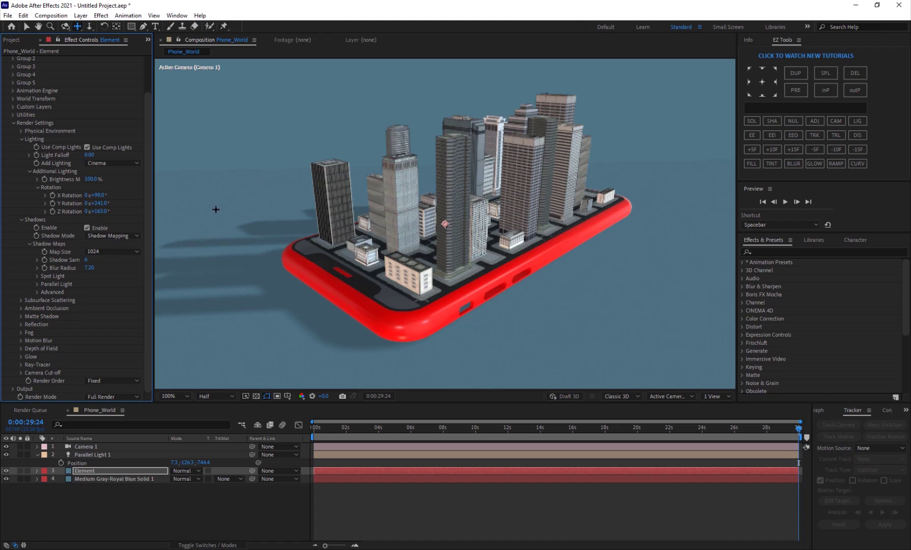
click(100, 252)
click(107, 290)
key(comma)
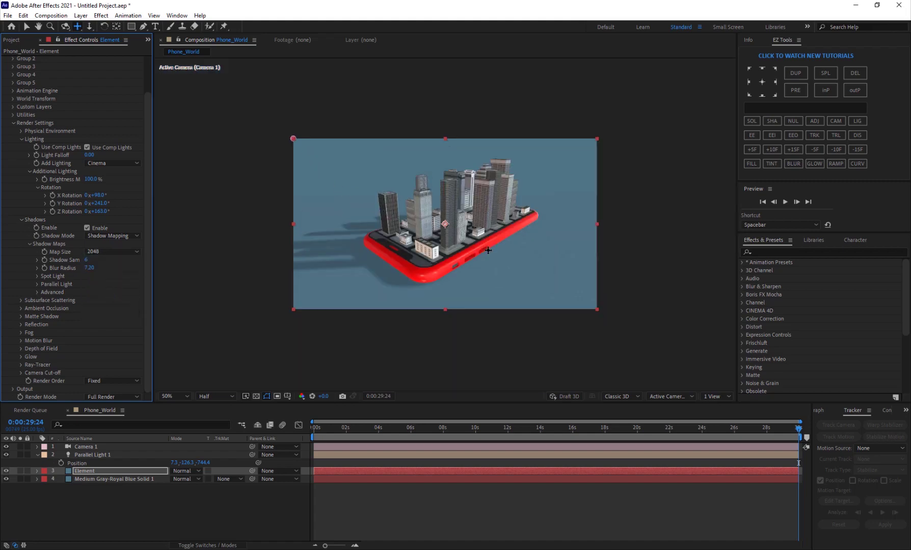
key(period)
key(period)
key(comma)
key(comma)
key(period)
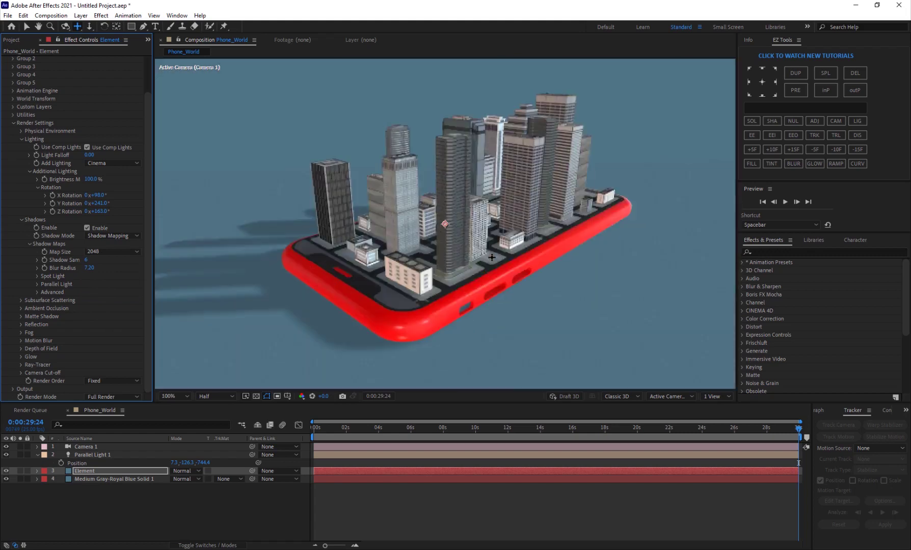
key(period)
click(230, 399)
click(224, 408)
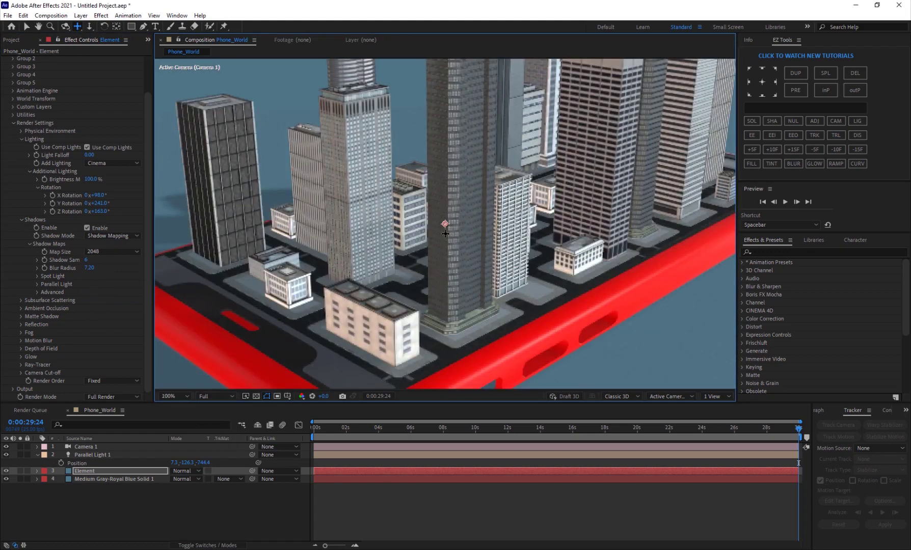
key(comma)
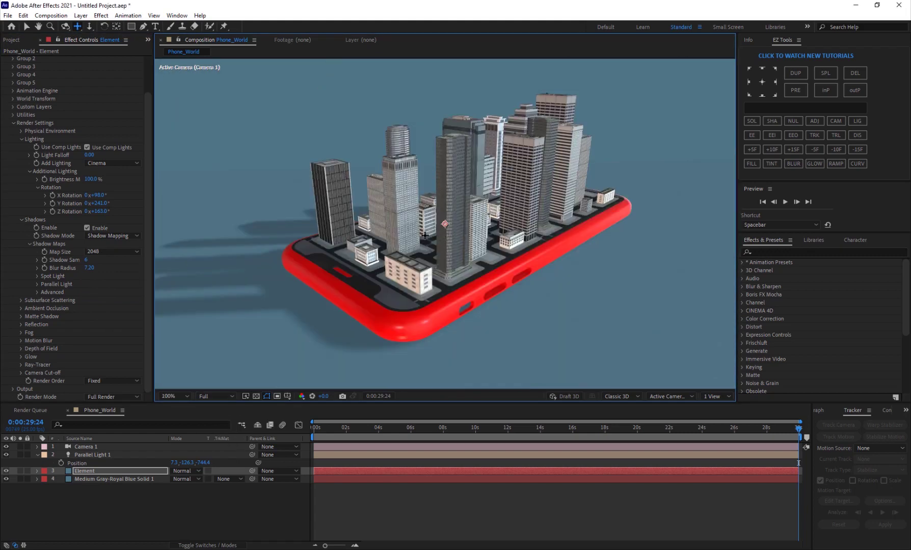
- Enable ambient occlusion with an SSAO Intensity of 3.0
click(21, 309)
scroll(93, 280, down, 2)
click(88, 284)
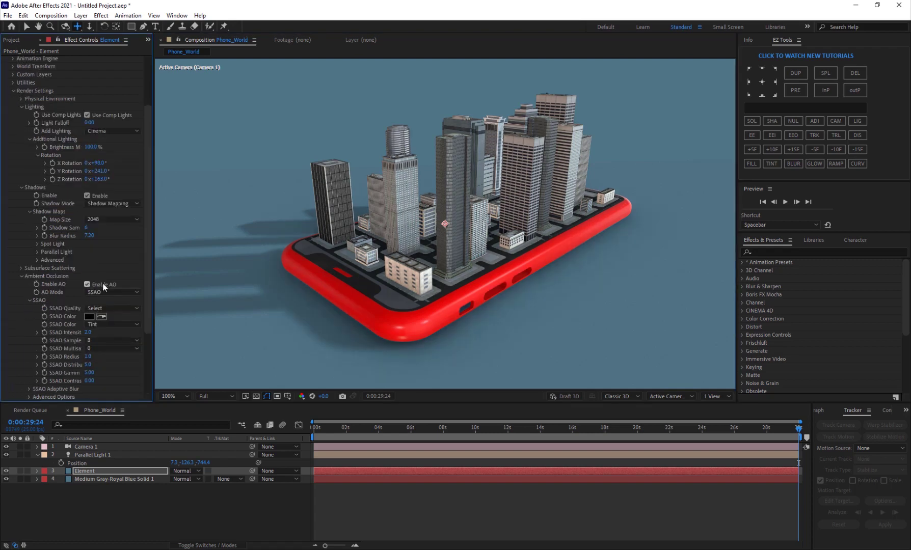
click(88, 332)
text(3)
key(Return)
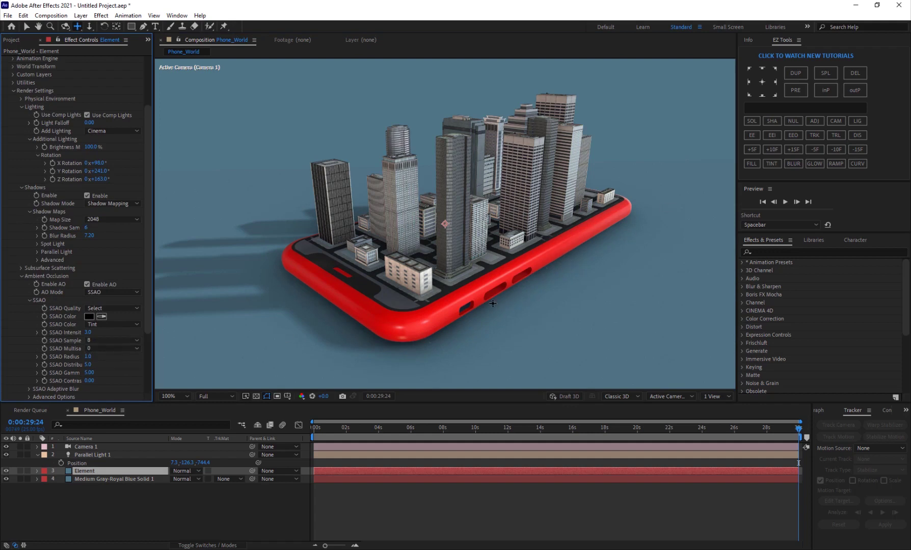
scroll(152, 69, up, 3)
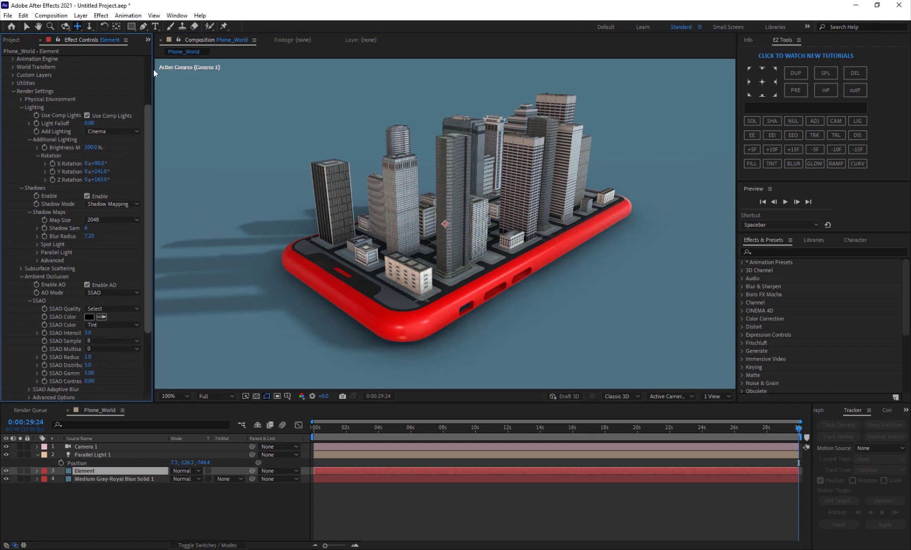
click(58, 79)
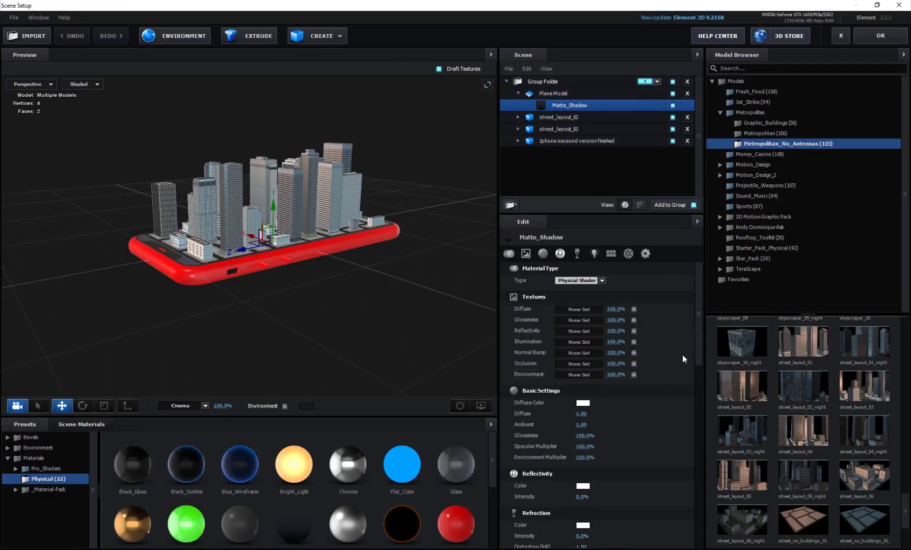
- Set the Matte_Shadow material's AO Amount to 0.30 and close Scene Setup
drag(696, 317, 701, 475)
scroll(622, 475, down, 1)
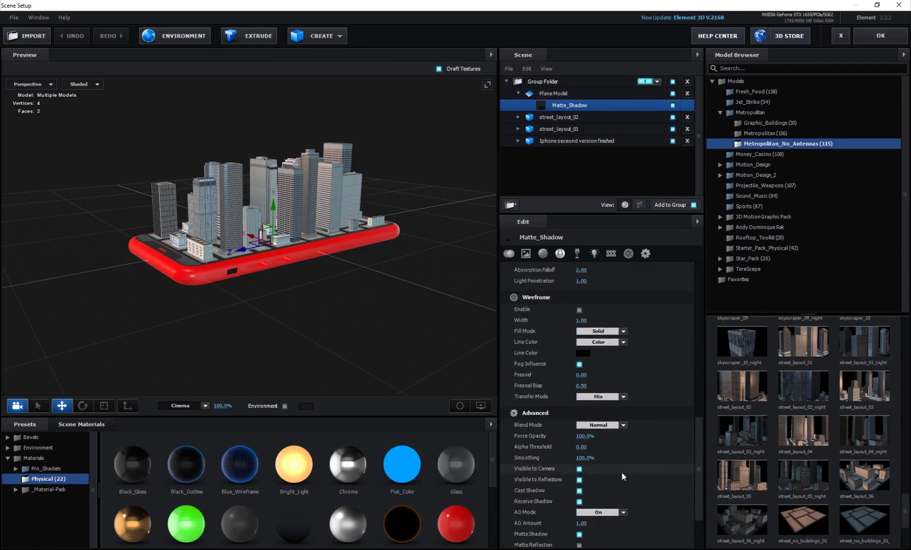
scroll(545, 485, down, 5)
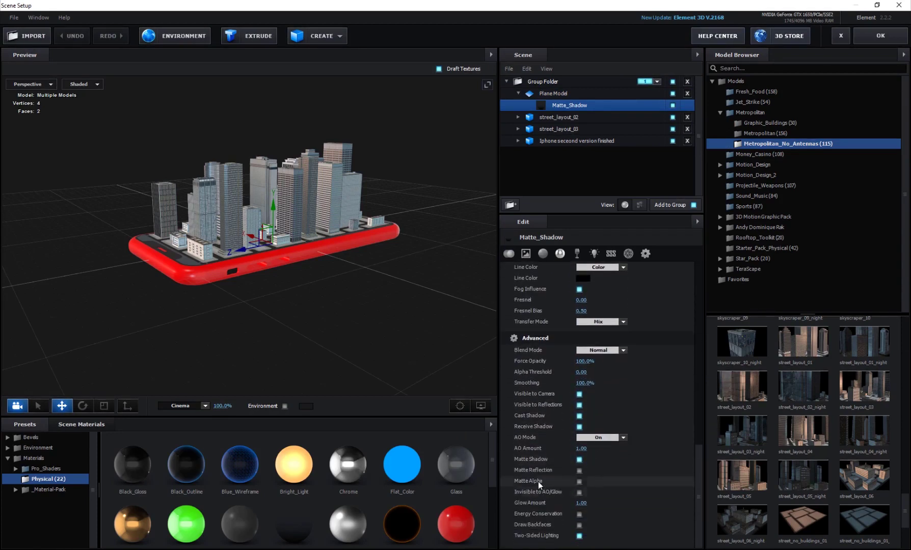
click(581, 449)
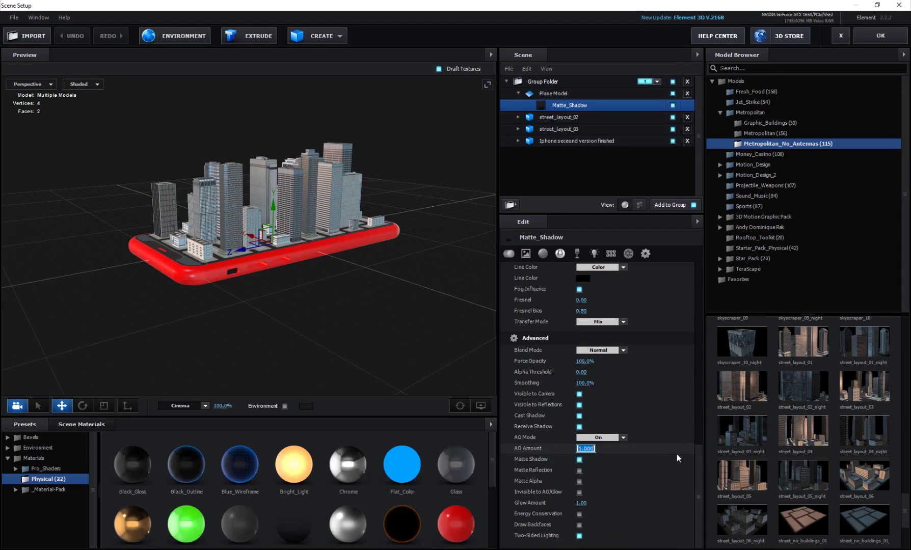
text(0.3)
key(Return)
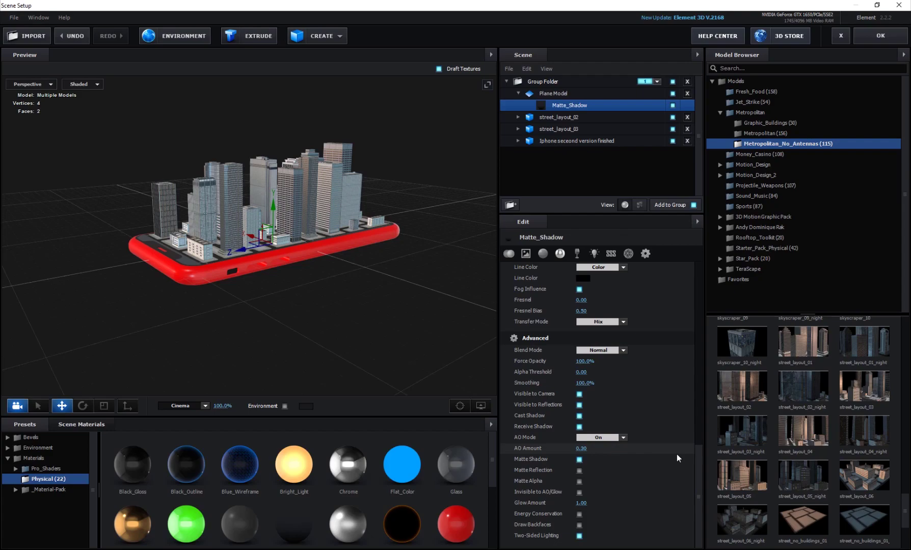
click(872, 35)
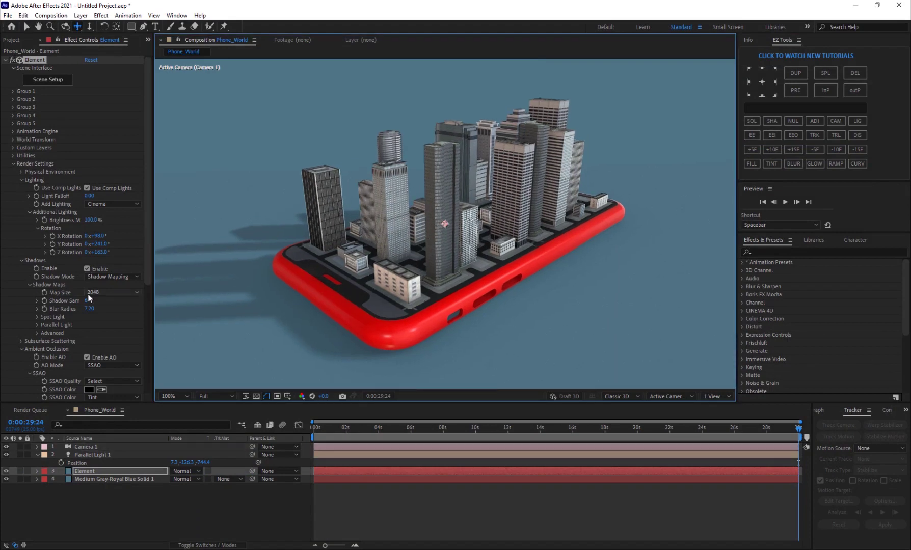
- Set the SSAO Intensity to 4.0
scroll(76, 271, down, 5)
scroll(76, 271, down, 2)
drag(88, 256, 119, 252)
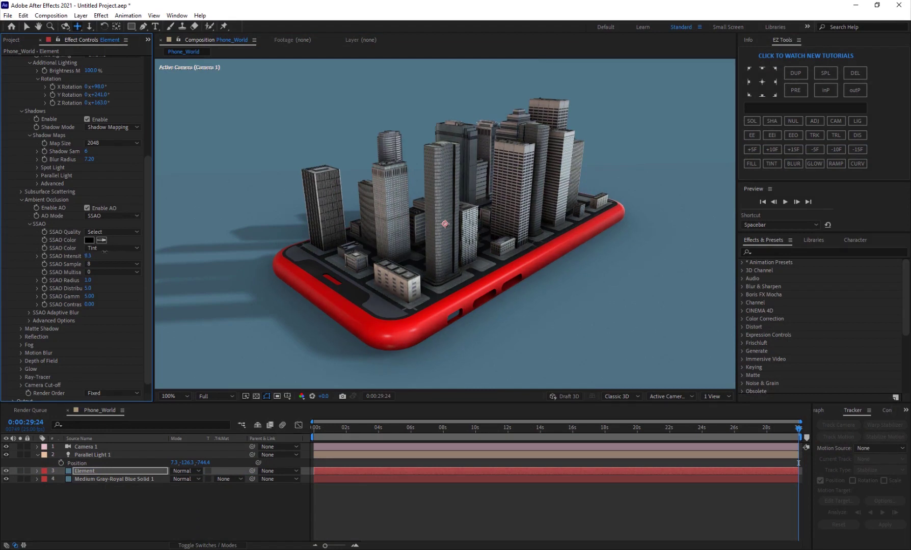
drag(104, 252, 96, 254)
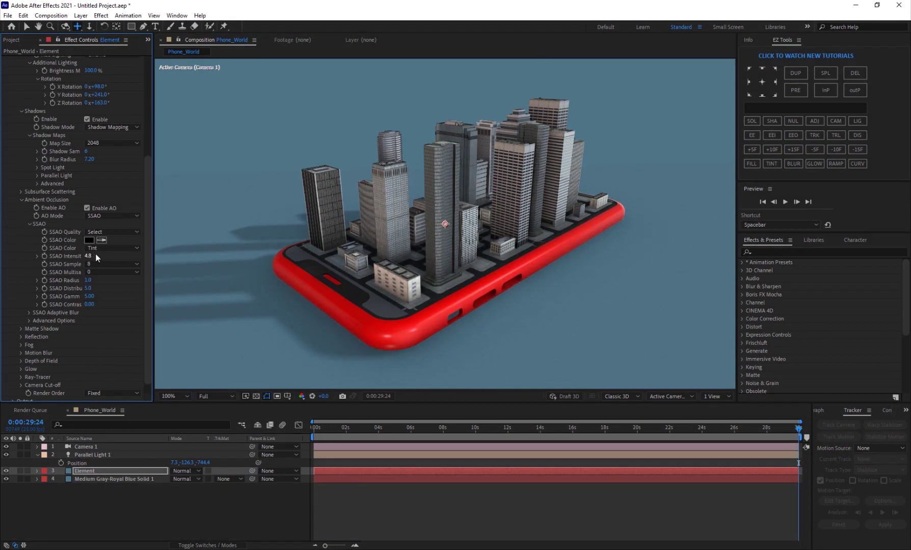
click(89, 256)
key(Return)
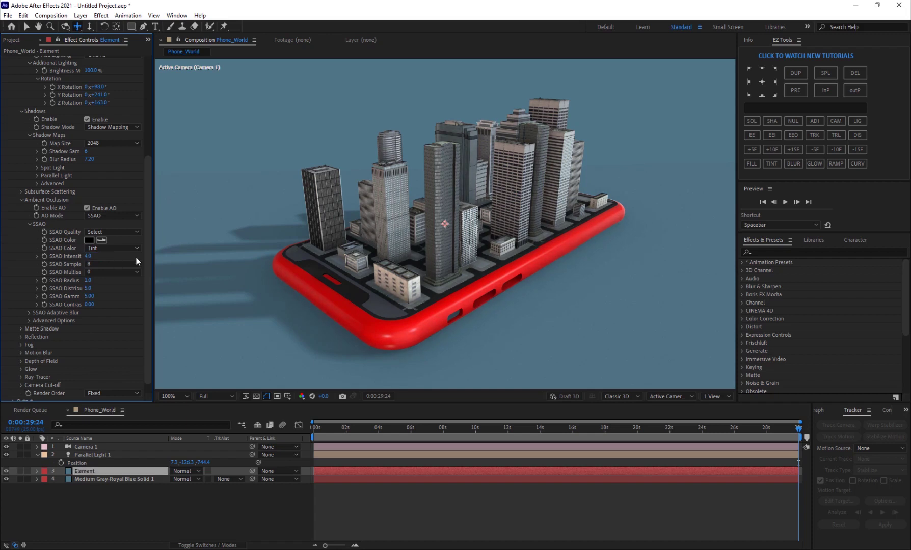
- Set SSAO Radius to 2.0, Distribution to 5.0 and Multisample to 1
click(89, 280)
text(2)
key(Tab)
text(5)
key(Return)
click(109, 272)
click(108, 295)
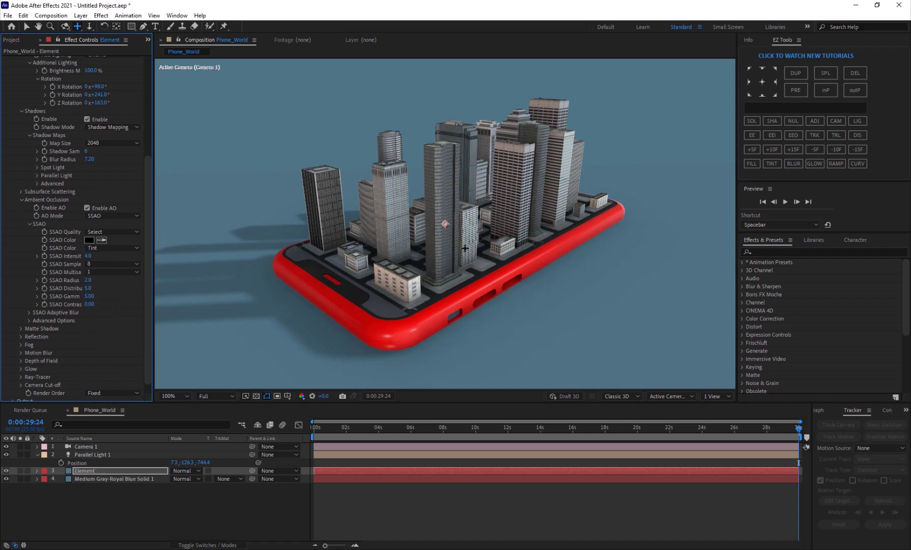
- Dolly and orbit the camera toward a tall skyscraper to inspect the occlusion
key(period)
key(comma)
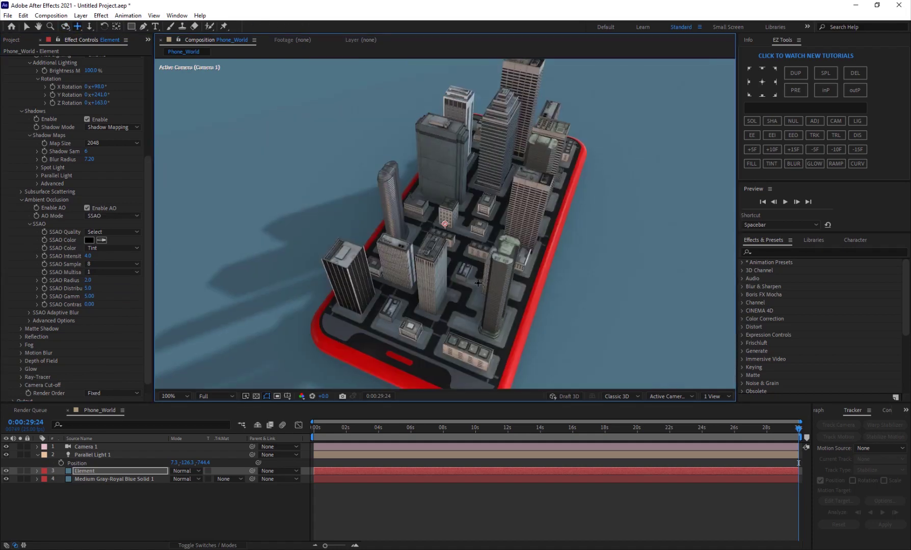
key(c)
drag(484, 211, 480, 281)
key(c)
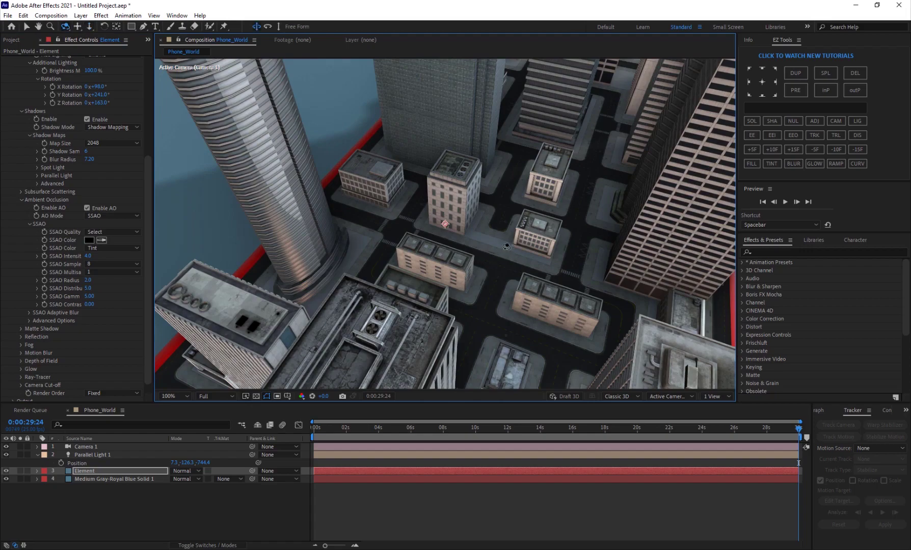
drag(526, 232, 729, 83)
key(c)
key(comma)
key(comma)
key(c)
key(c)
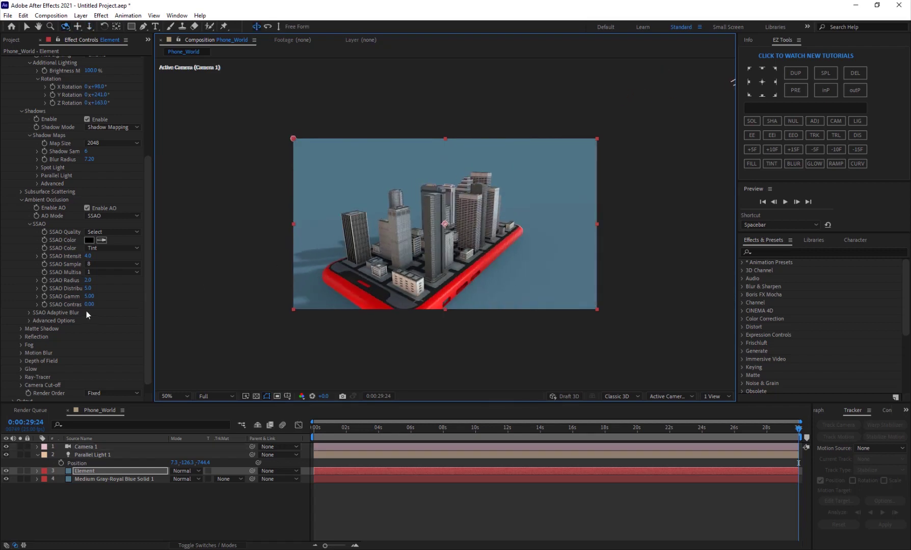
- Enable fog and sample the blue-grey background as the Fog Color
scroll(82, 313, down, 1)
click(20, 332)
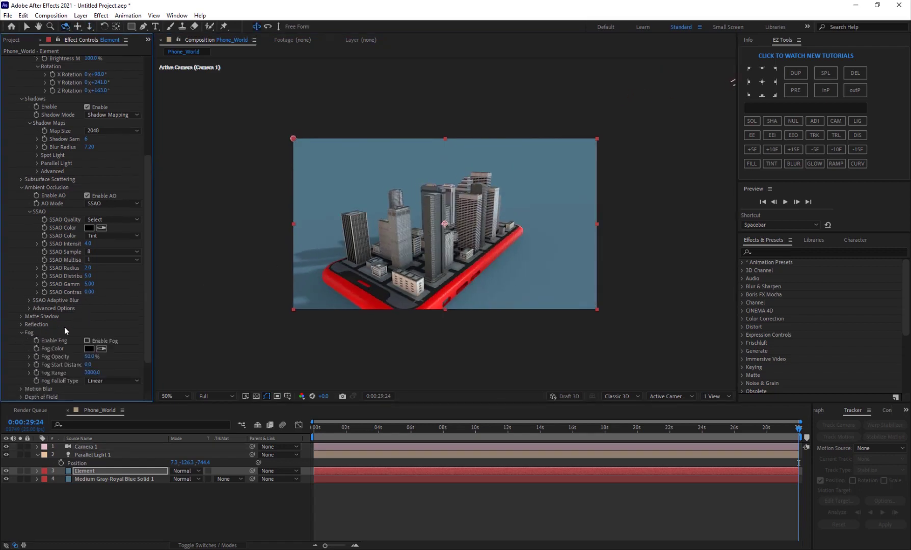
click(102, 349)
click(531, 185)
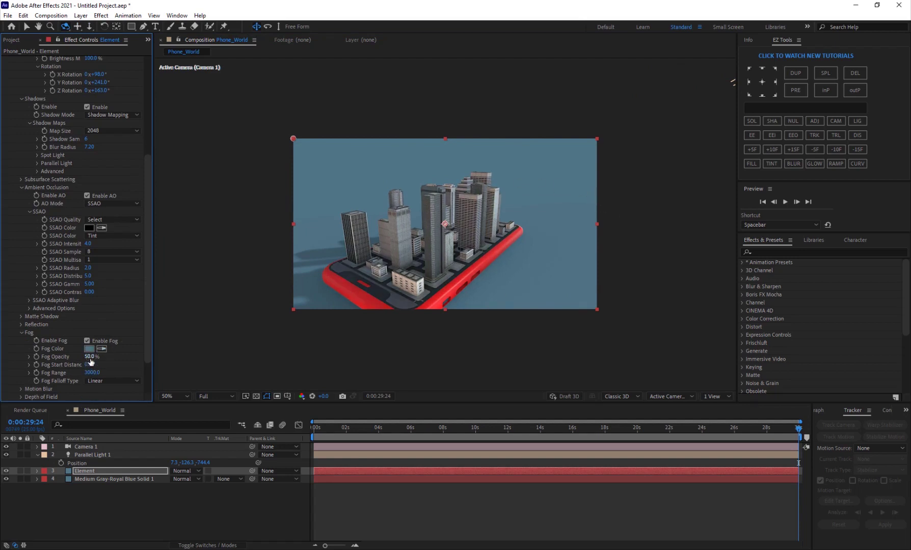
- Set Fog Opacity to 40%, pulling the camera back to check the effect
drag(90, 356, 104, 359)
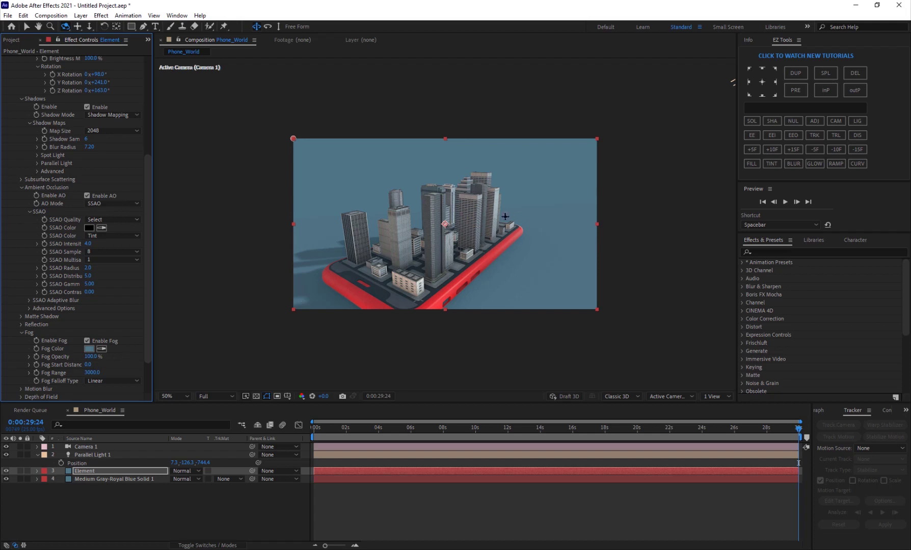
key(c)
key(c)
mouse_move(486, 219)
mouse_down()
mouse_move(479, 312)
mouse_move(490, 210)
mouse_move(473, 214)
mouse_up()
click(90, 357)
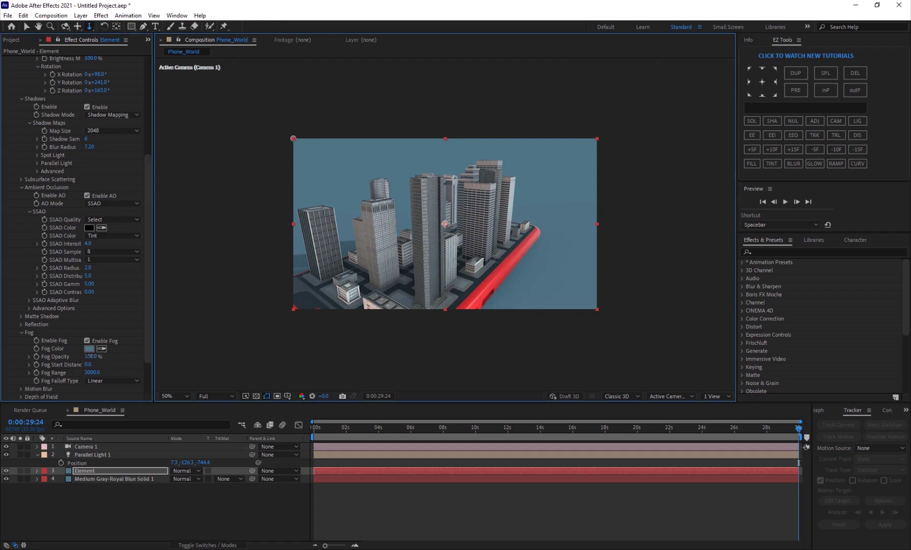
text(40)
key(Return)
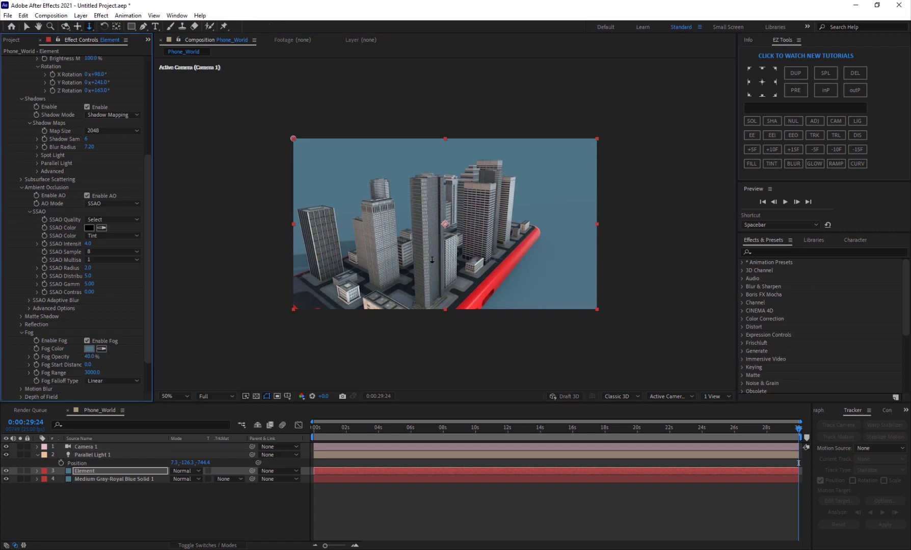
key(c)
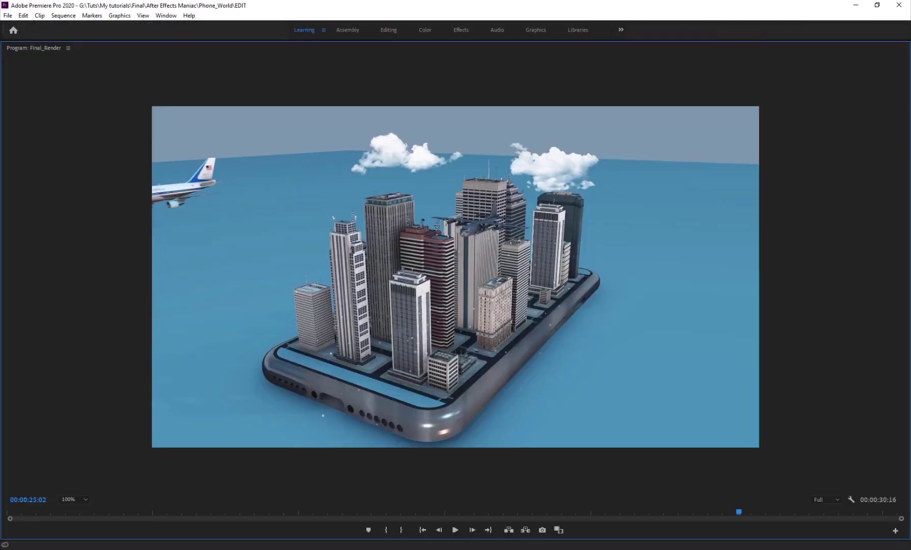
drag(224, 518, 74, 510)
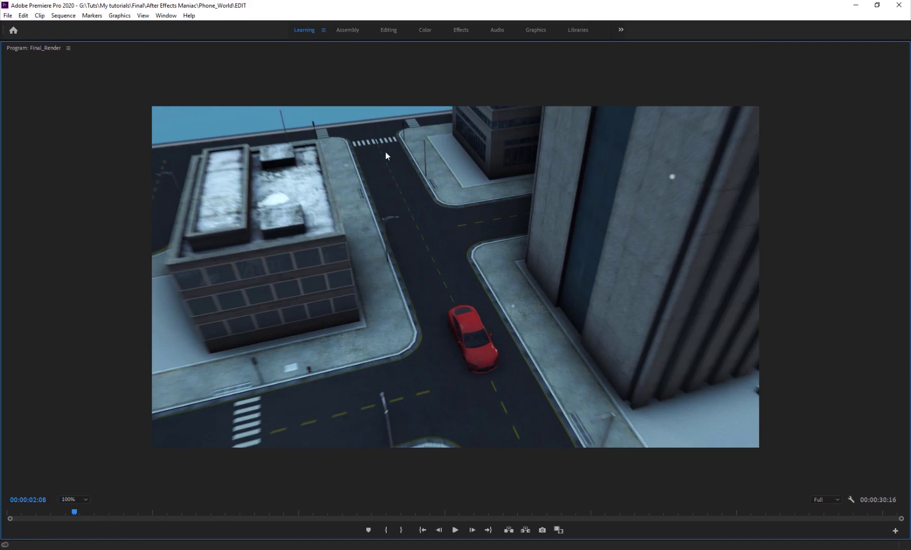
drag(88, 511, 617, 490)
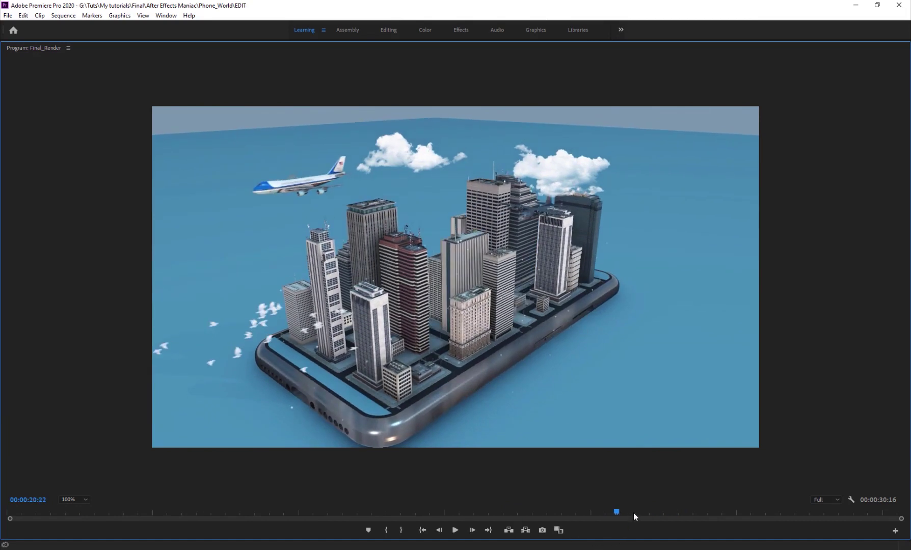
mouse_move(633, 513)
mouse_down()
mouse_move(697, 515)
mouse_move(638, 514)
mouse_up()
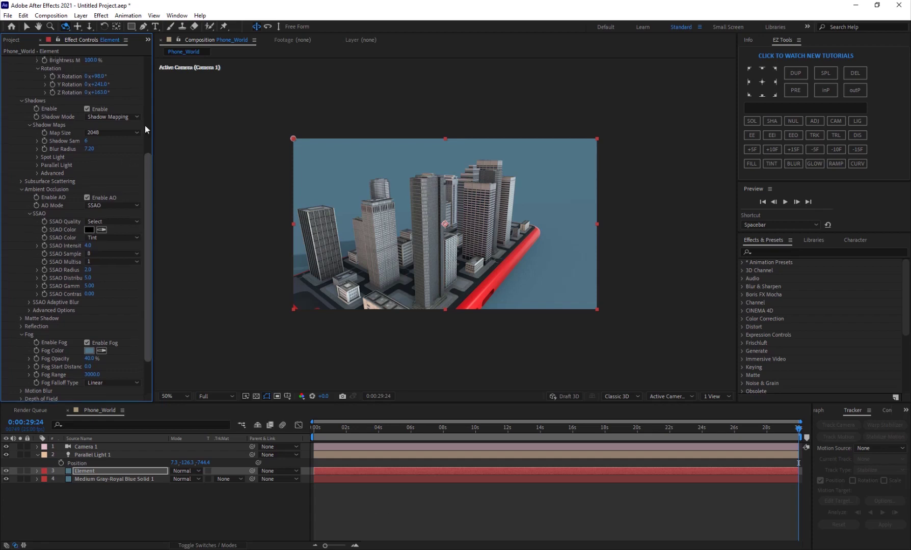
- Add the Air_Force_One model from the Jet_Strike collection in Element Scene Setup
scroll(145, 130, up, 5)
click(53, 80)
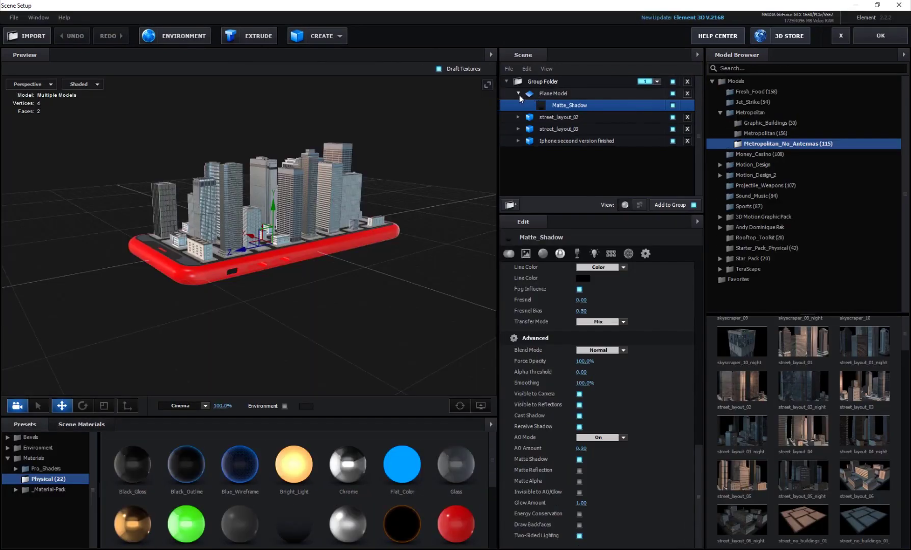
click(518, 94)
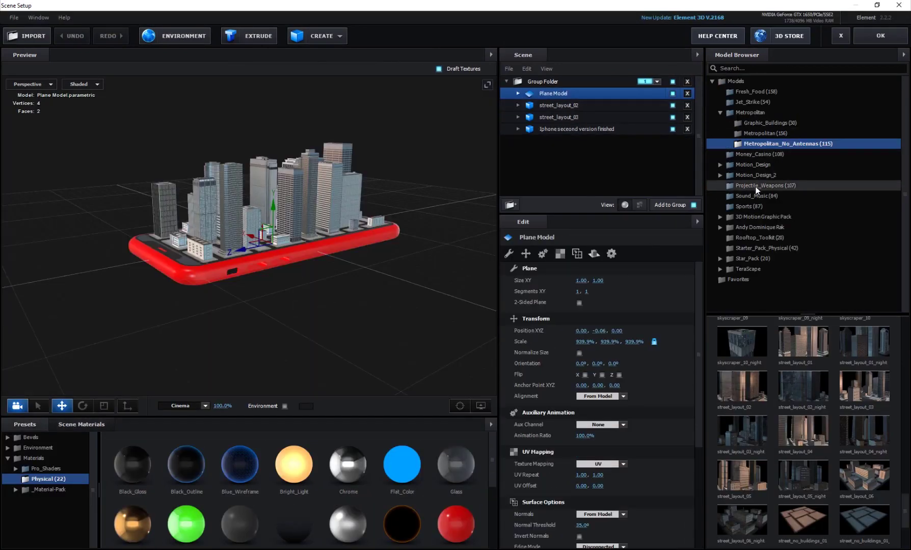
click(757, 102)
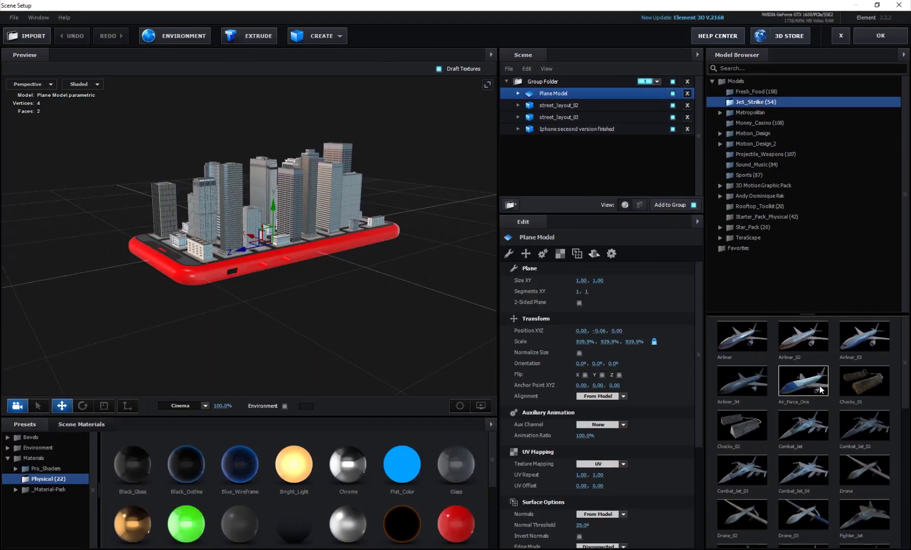
click(809, 383)
- Raise the jet above the city, scale it to 24.8%, and slide it past the skyline
drag(271, 315, 265, 298)
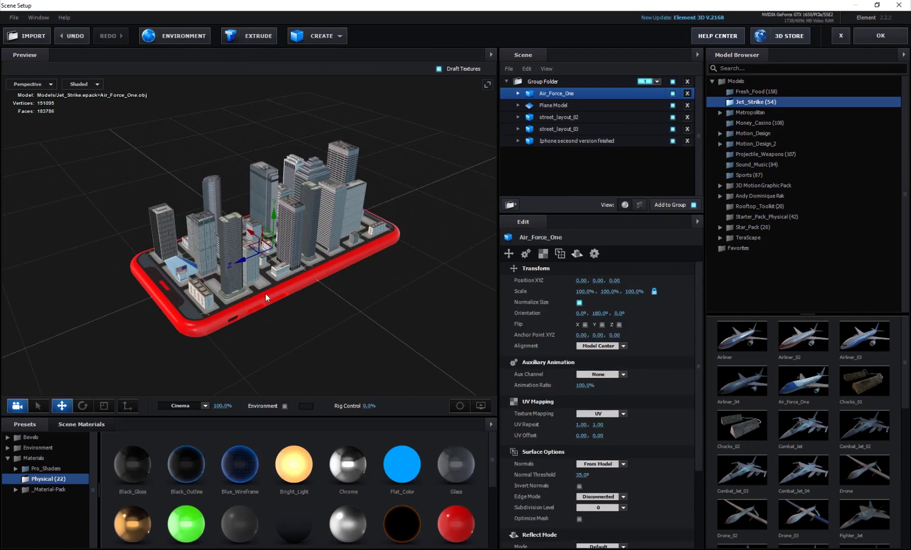
drag(276, 224, 294, 125)
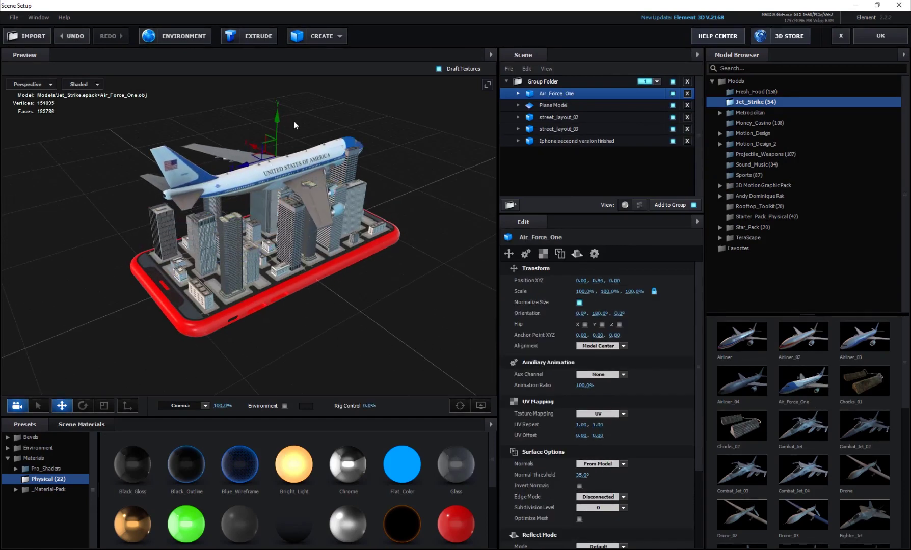
drag(311, 270, 182, 226)
key(r)
key(w)
drag(288, 178, 315, 143)
scroll(275, 186, up, 3)
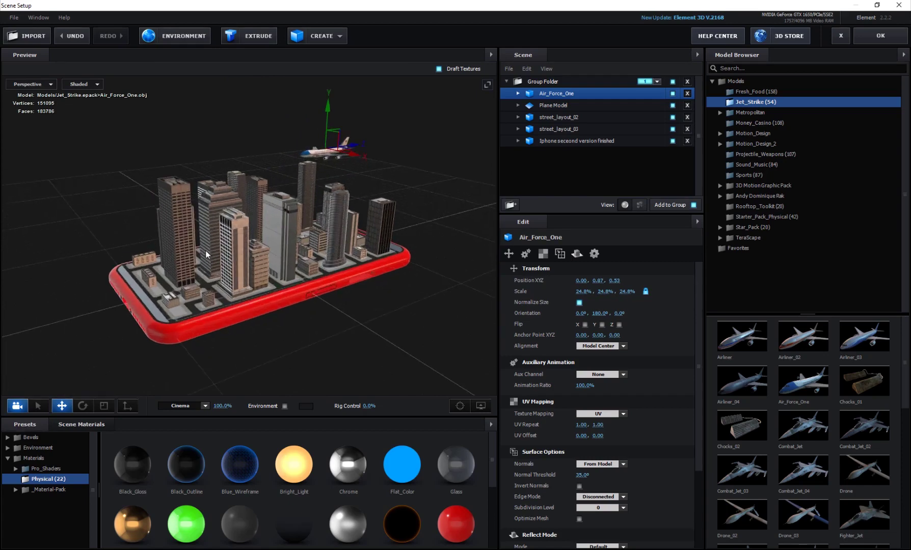
drag(208, 255, 217, 224)
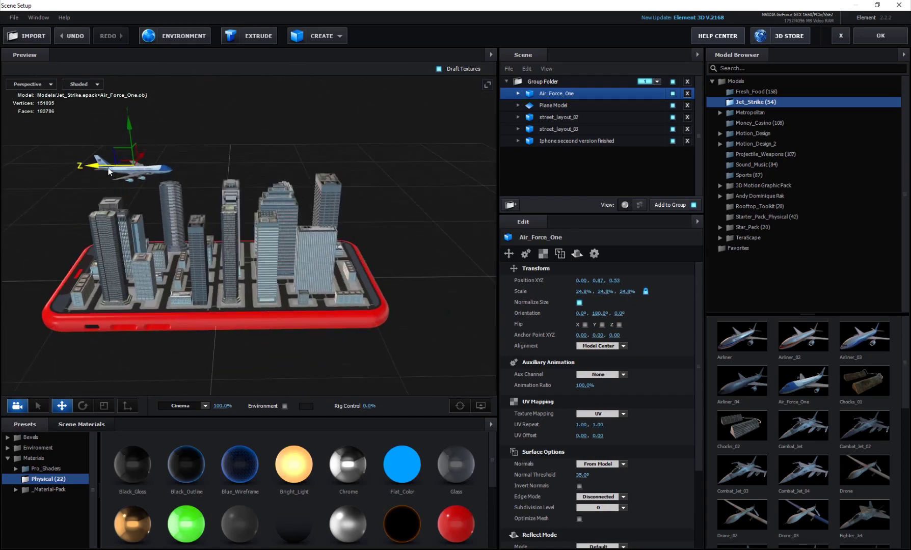
drag(82, 164, 56, 168)
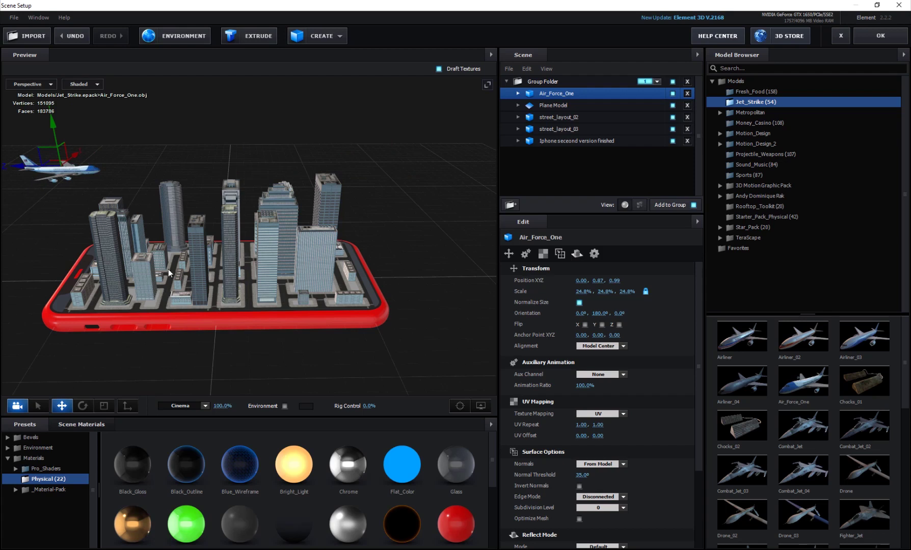
drag(143, 243, 171, 266)
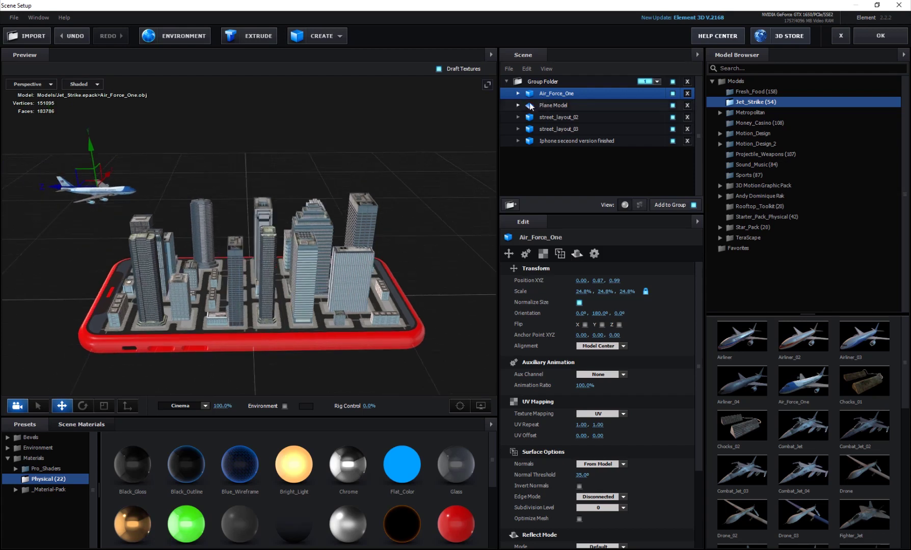
- Move Air_Force_One out of the city group into group 2 and close Scene Setup
drag(551, 95, 613, 173)
click(646, 142)
click(662, 155)
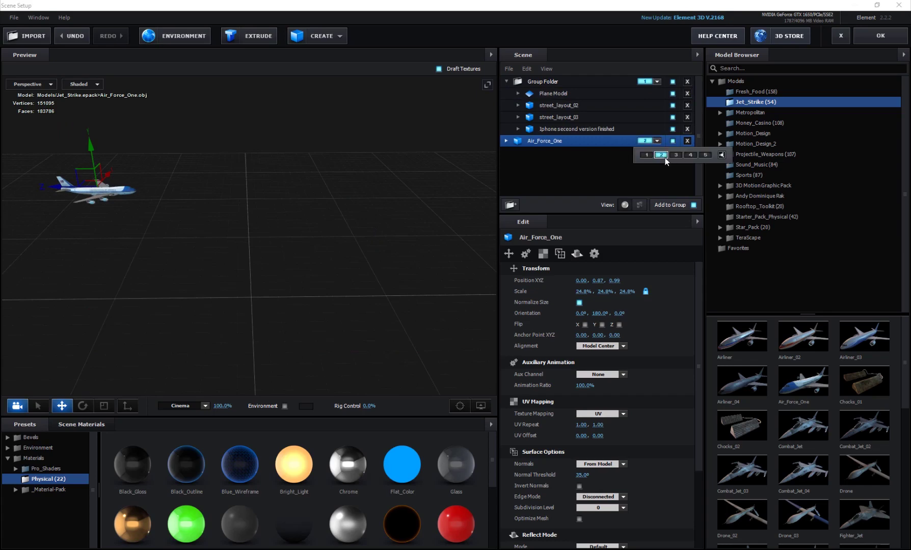
click(881, 37)
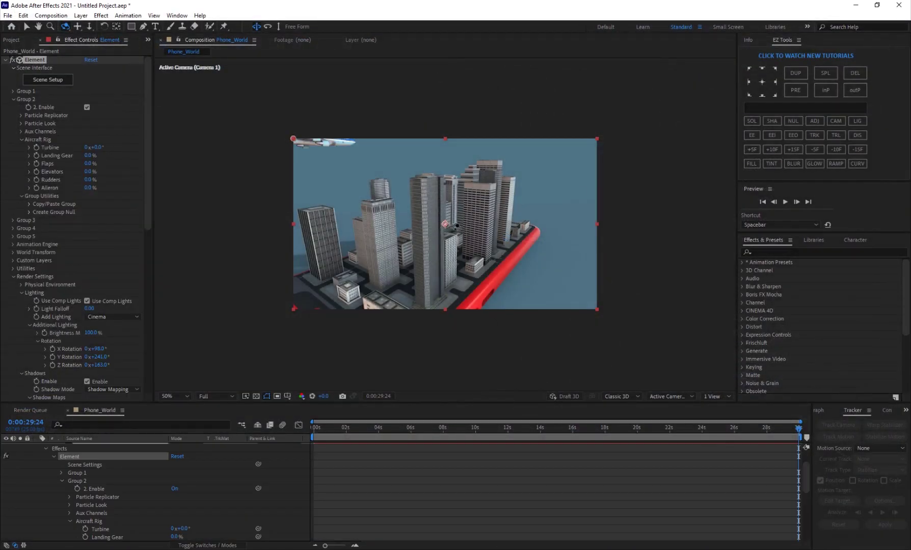
- Orbit the camera to a new city angle and set group 2's Particle Replicator Position Z to 180.0
drag(422, 242, 478, 234)
key(c)
key(c)
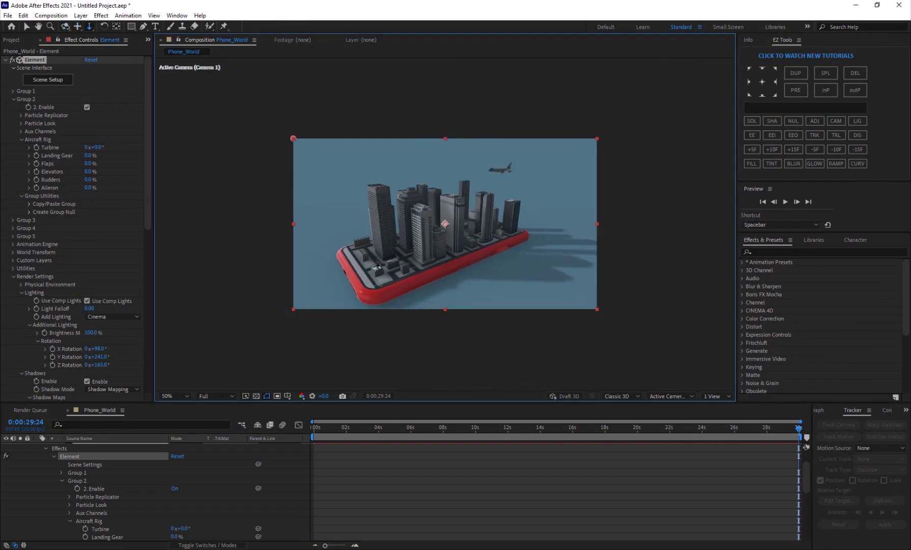
key(c)
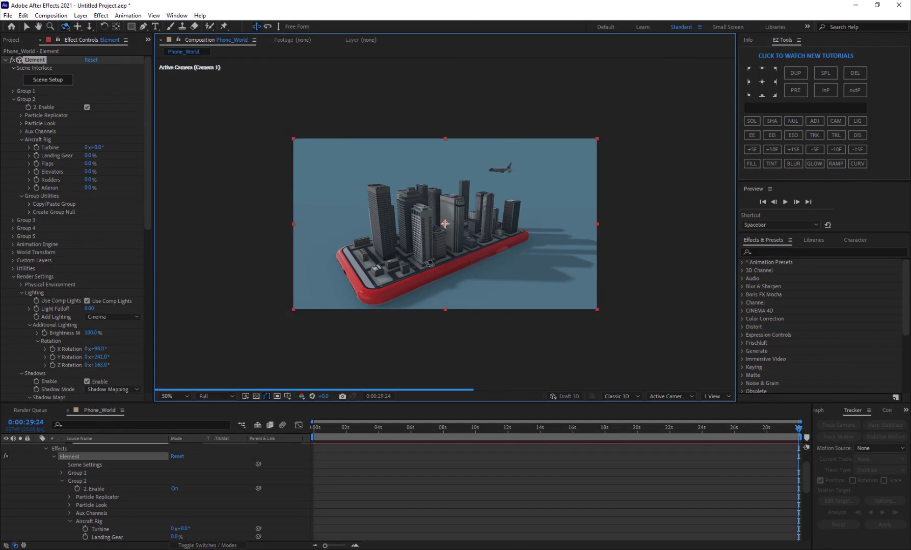
drag(403, 269, 506, 261)
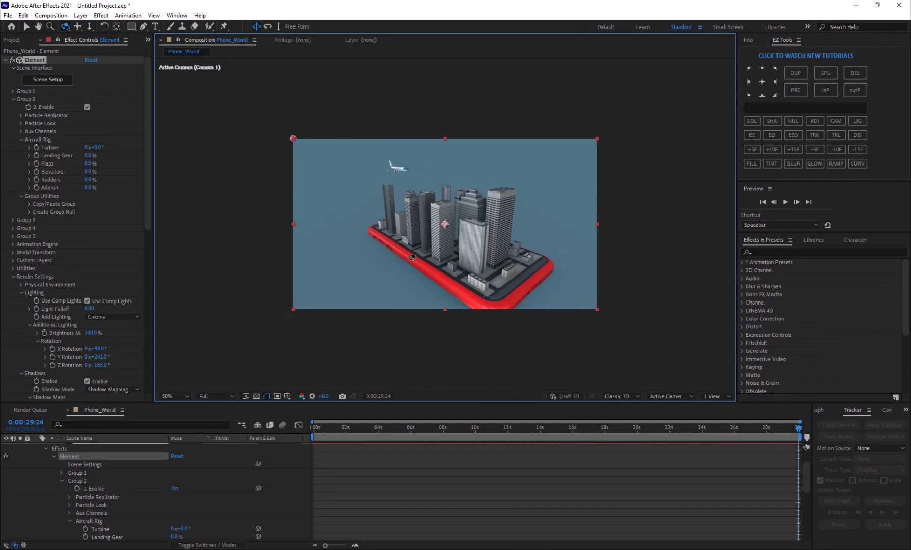
click(21, 118)
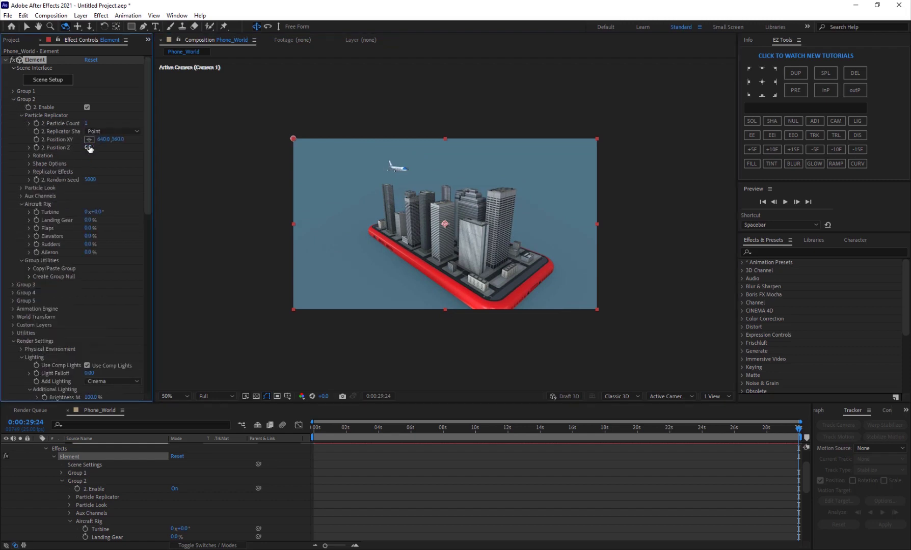
drag(100, 148, 53, 148)
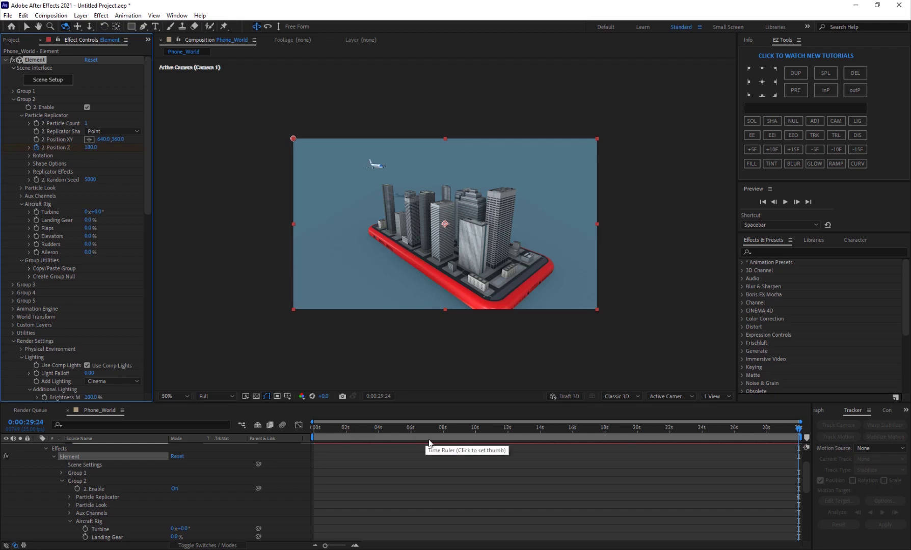
- Shift the plane's end keyframe slightly earlier and set a new Position Z keyframe at 0:00:02:00
key(u)
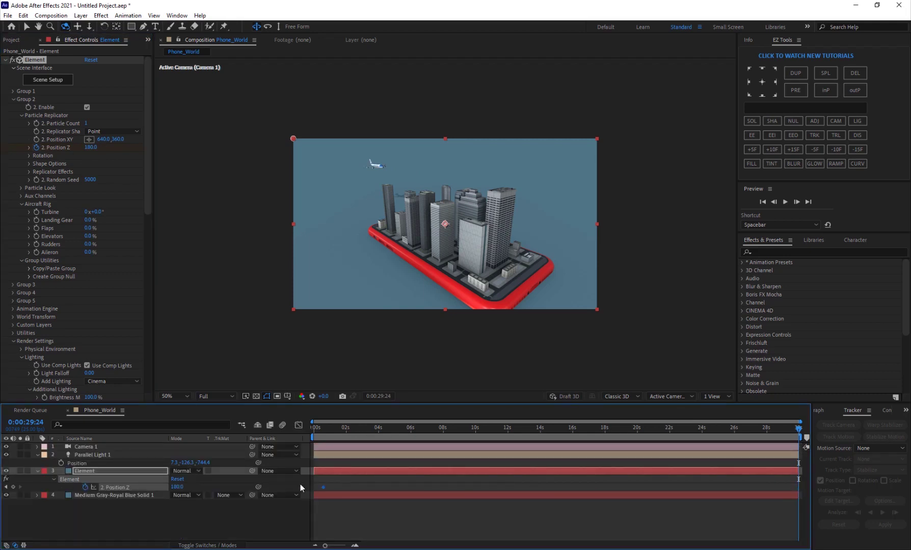
drag(323, 487, 316, 488)
click(346, 432)
drag(91, 147, 57, 155)
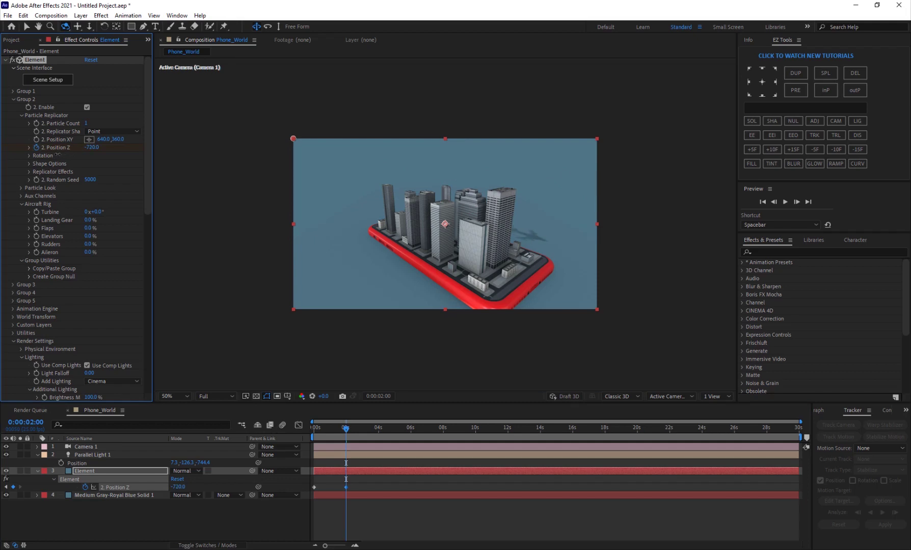
- Scrub the timeline and orbit the camera to check the jet flying across the phone city
mouse_move(325, 428)
mouse_down()
mouse_move(344, 440)
mouse_move(332, 434)
mouse_up()
key(period)
key(period)
key(c)
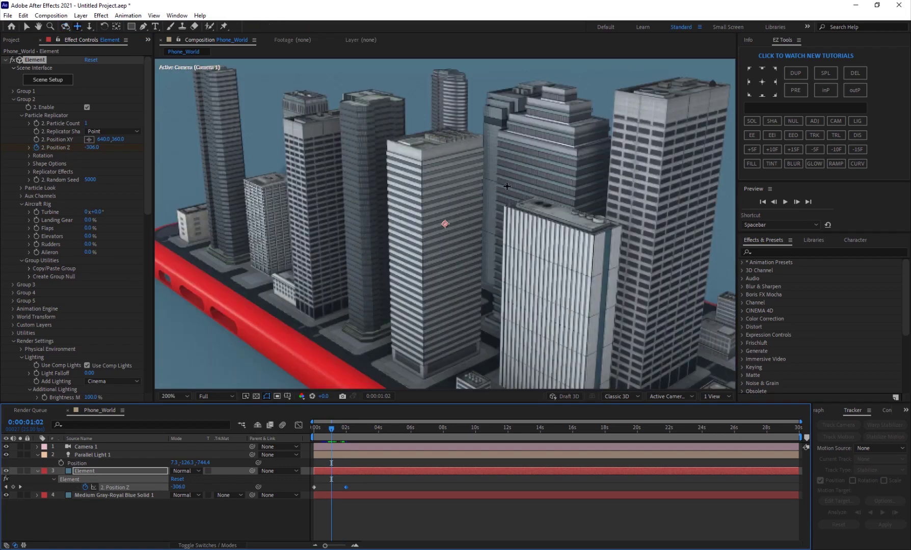
key(comma)
key(c)
key(c)
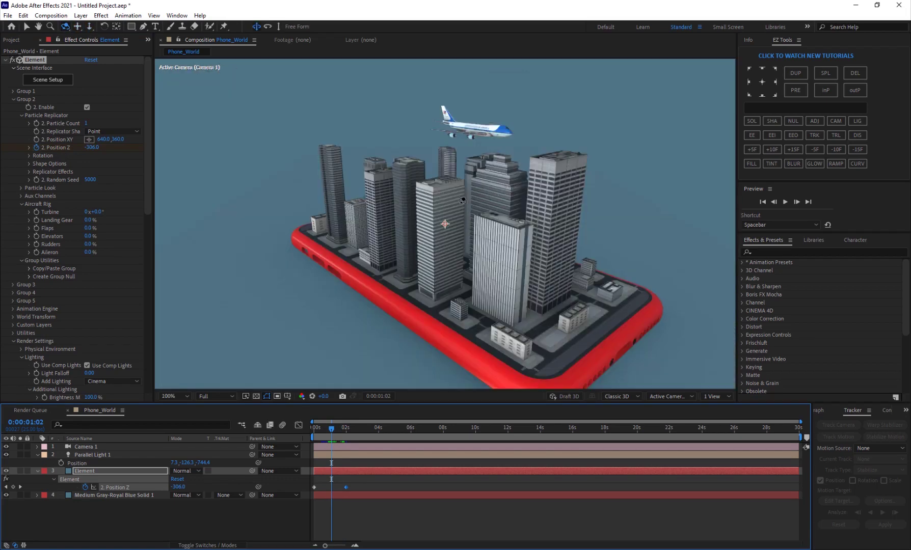
mouse_move(464, 201)
mouse_down()
mouse_move(430, 206)
mouse_move(327, 190)
mouse_move(455, 200)
mouse_up()
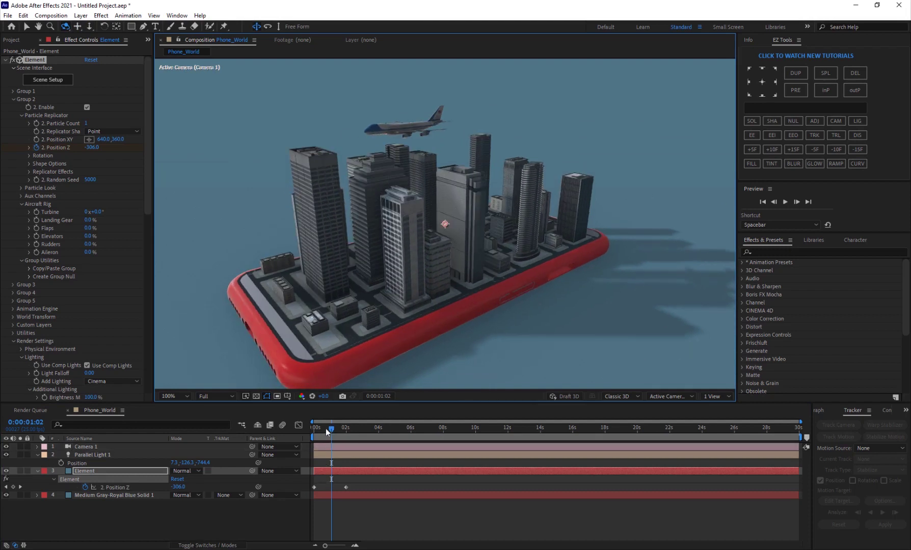
drag(326, 432, 336, 431)
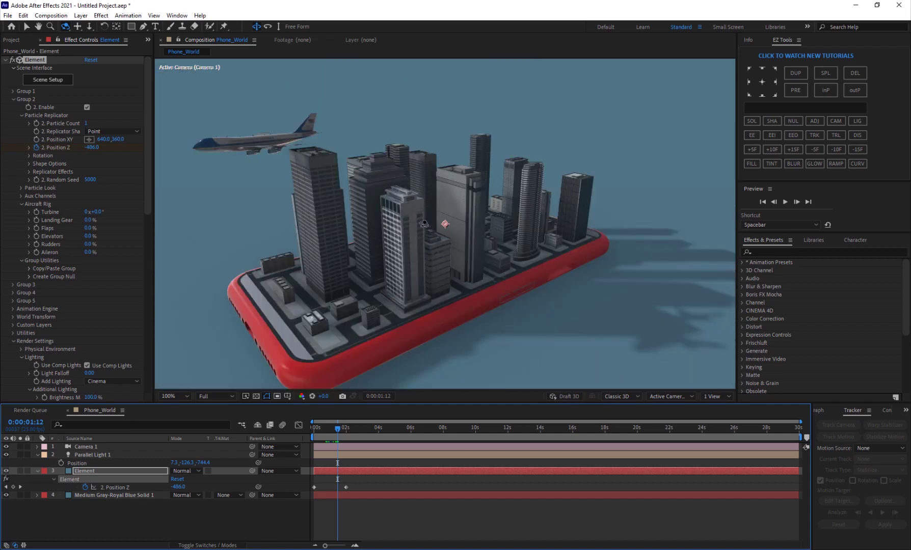
- Move Parallel Light 1 to 3831.3, -1626.3, -744.4 by adjusting its Position X and Y
click(109, 455)
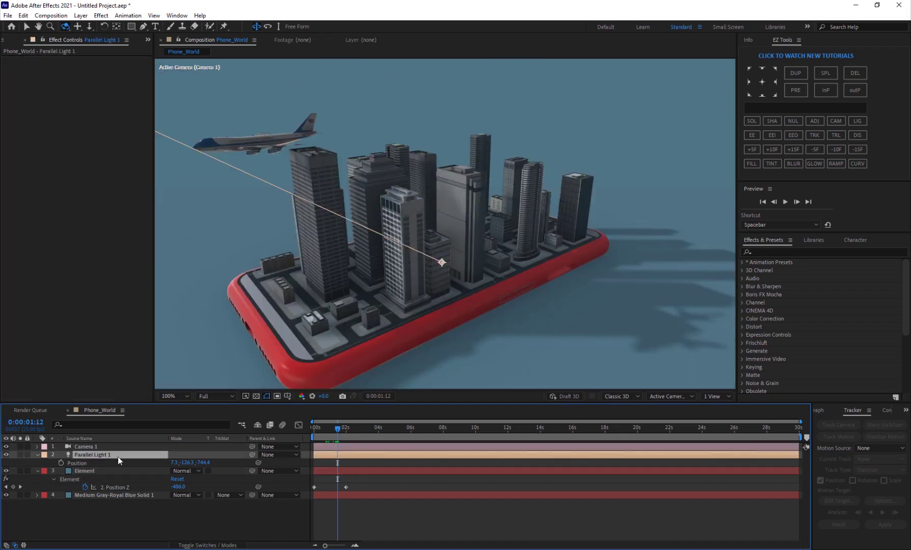
drag(176, 465, 373, 453)
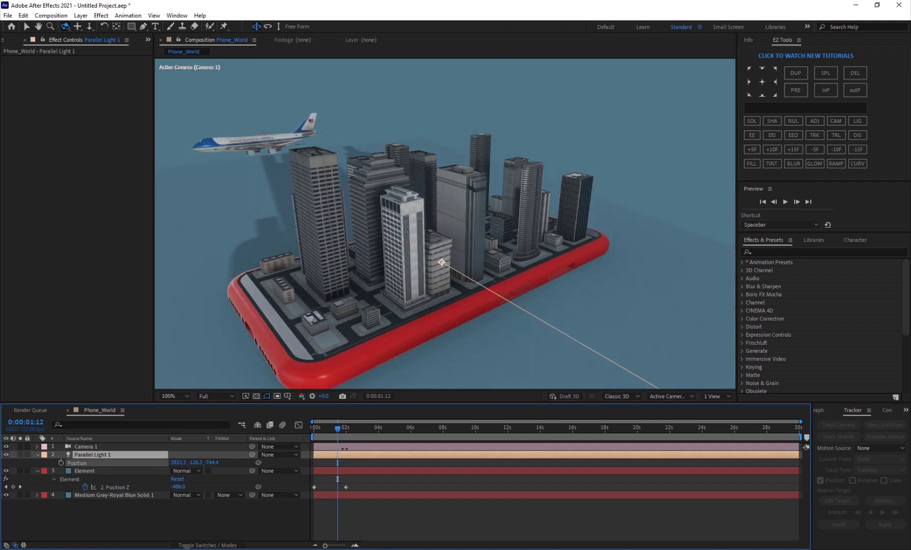
drag(199, 466, 136, 460)
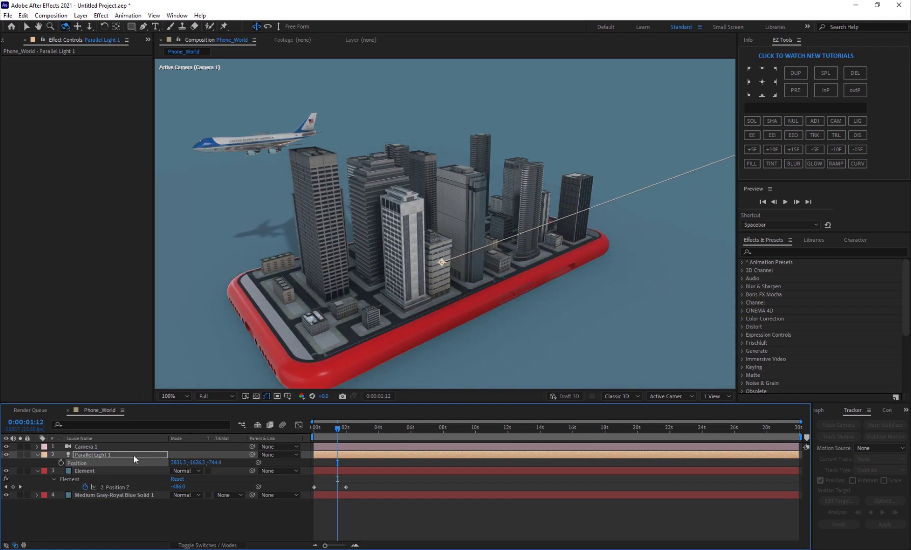
- Orbit the camera to inspect the buildings' and jet's leftward shadows on the ground
scroll(418, 253, down, 2)
key(c)
key(c)
key(c)
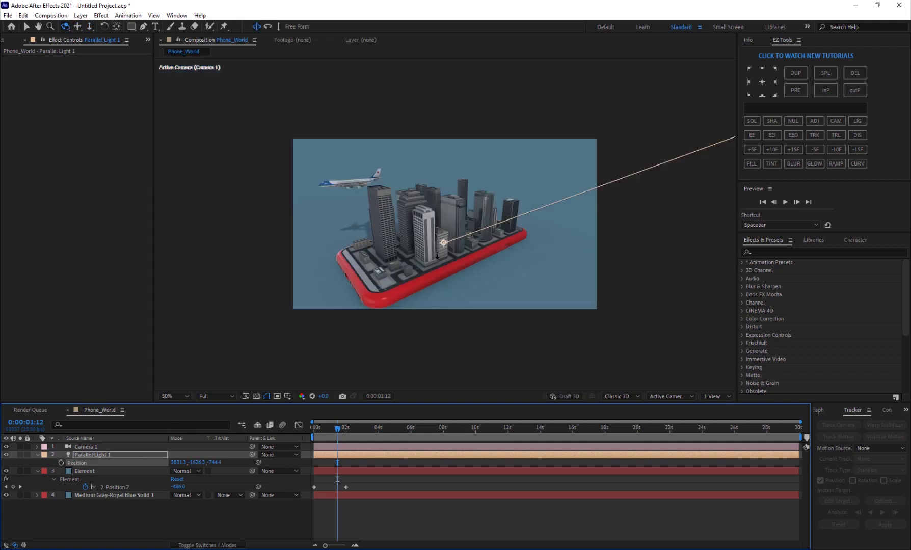
drag(431, 254, 441, 225)
scroll(435, 224, up, 2)
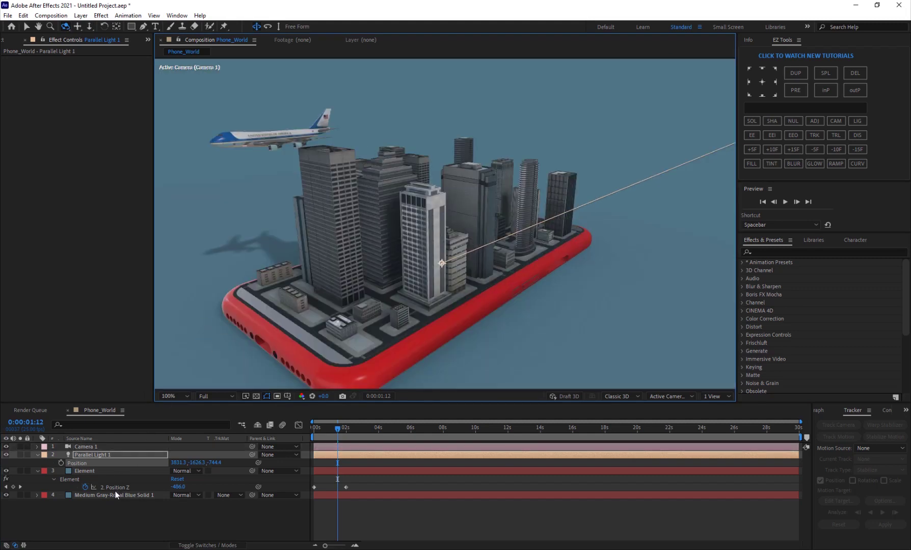
- Collapse the Element's Render Settings and expand Output > Multi-Pass Mixer to review Reflectivity
click(105, 471)
scroll(93, 284, down, 8)
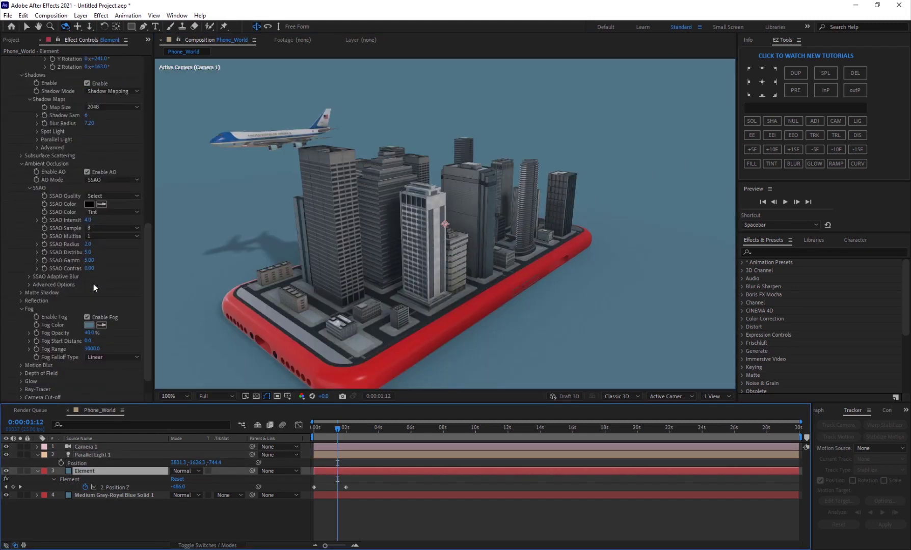
scroll(37, 146, up, 5)
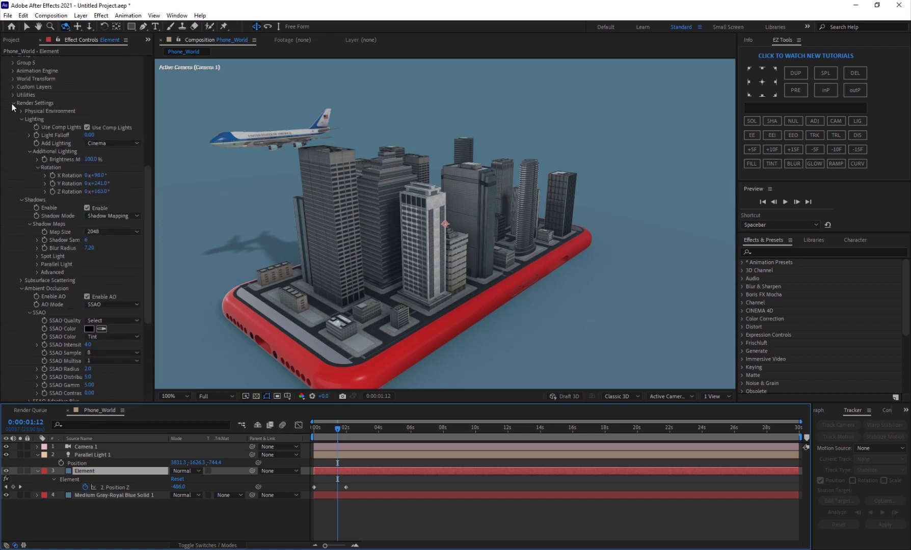
click(11, 104)
click(14, 349)
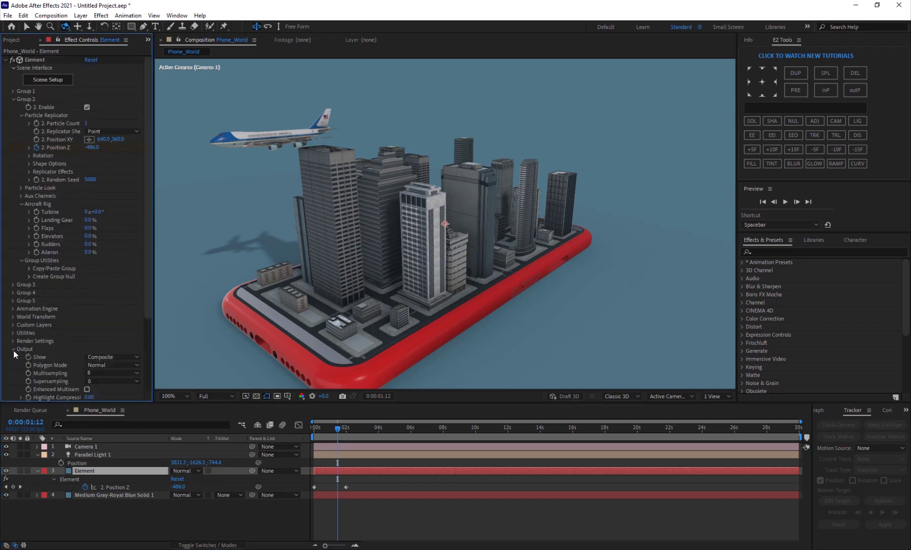
scroll(68, 345, down, 3)
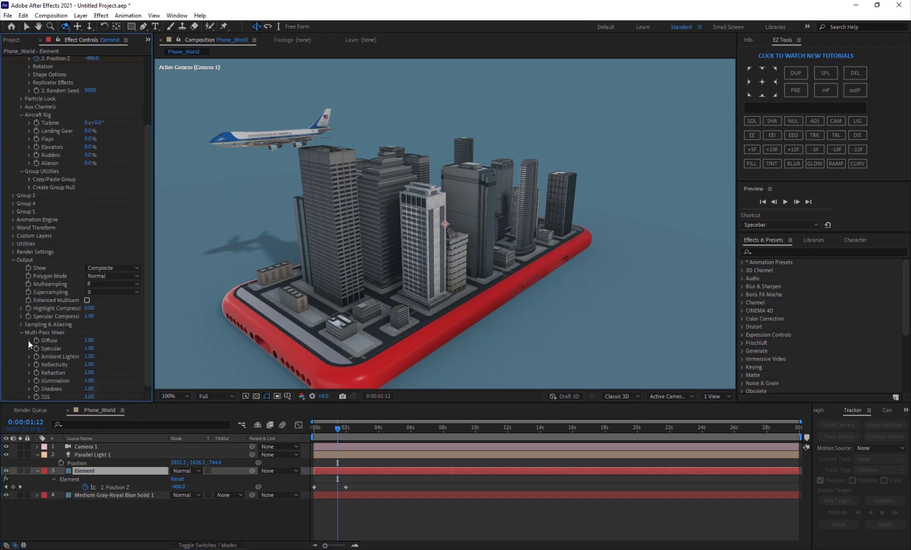
click(89, 365)
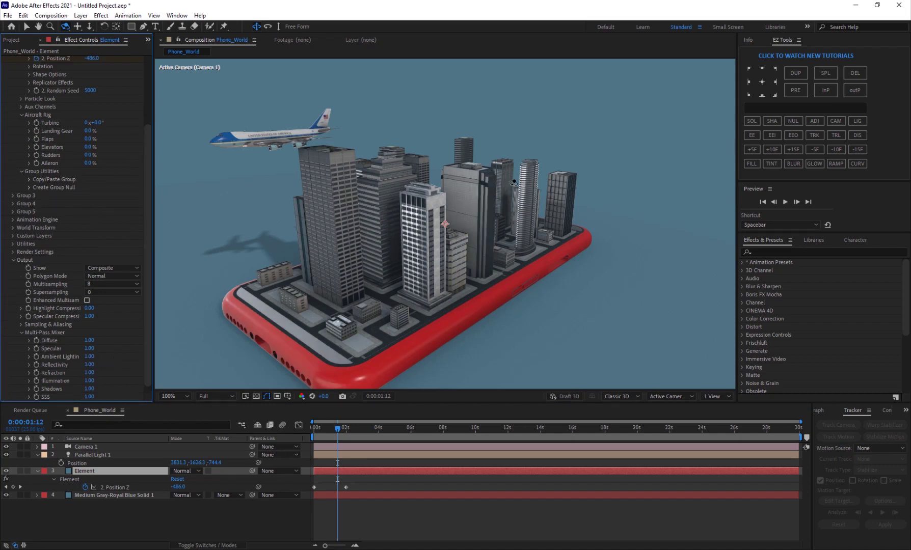
scroll(510, 182, up, 4)
scroll(510, 182, down, 6)
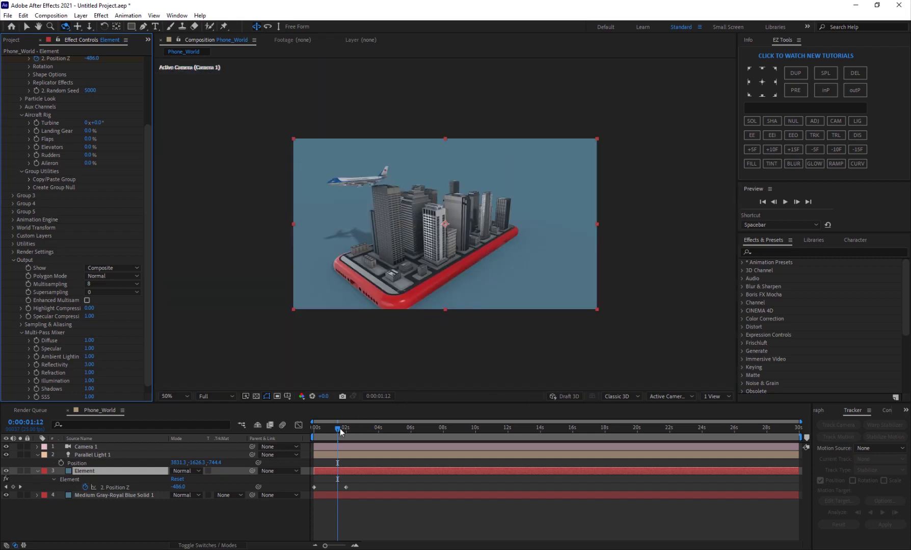
- Return to the animation start, orbit the camera down onto the city, and play Final_Render
drag(340, 429, 314, 429)
drag(413, 264, 444, 305)
key(c)
key(c)
key(c)
key(c)
key(c)
key(c)
drag(517, 209, 419, 285)
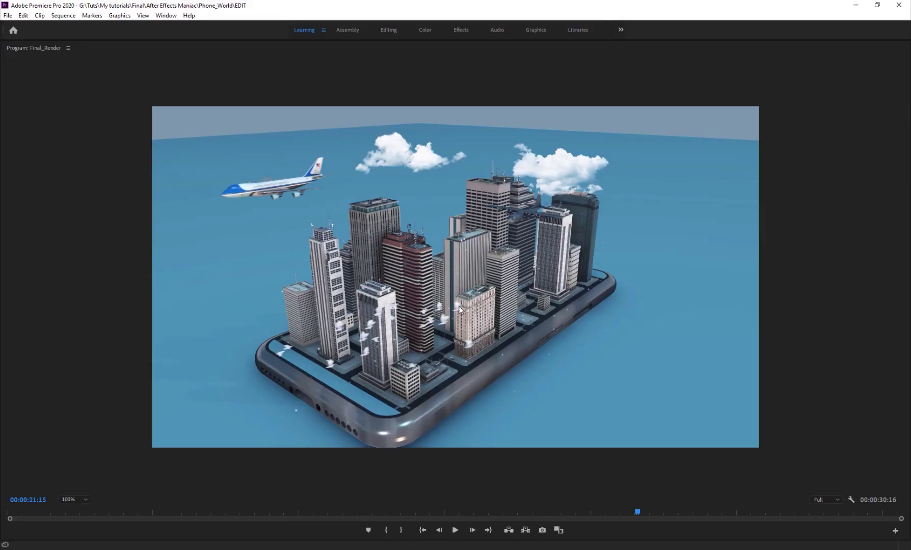
key(space)
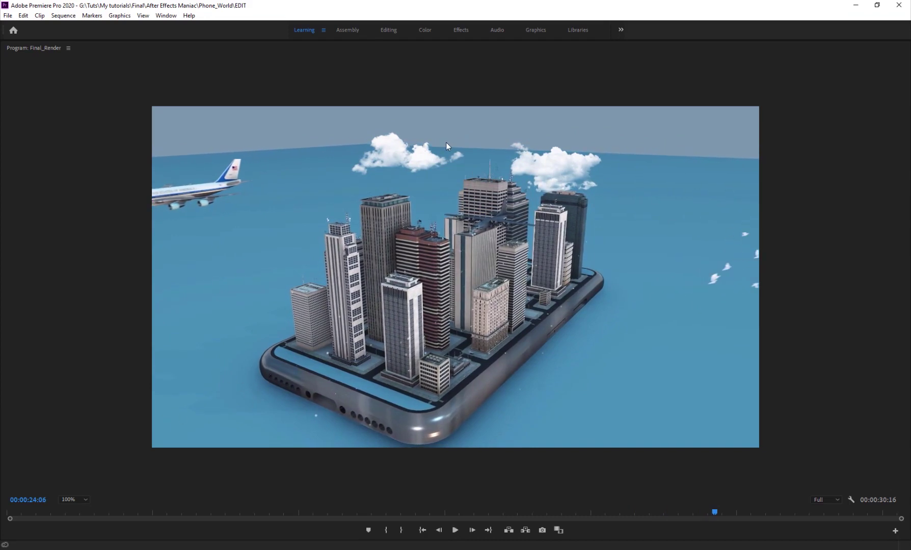
- Scrub Final_Render to a street-level frame, restore the normal layout, and toggle viewer zoom 100%/50%
drag(356, 519, 341, 494)
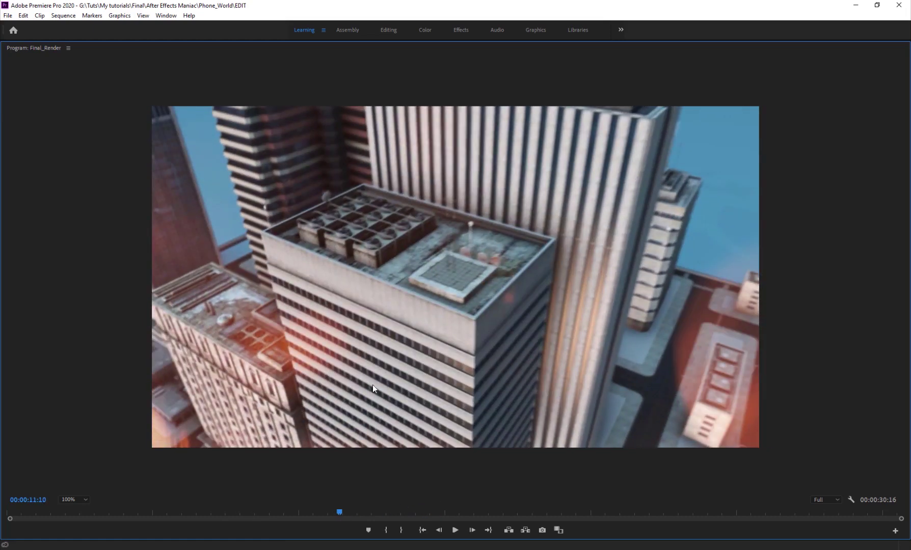
drag(340, 512, 318, 514)
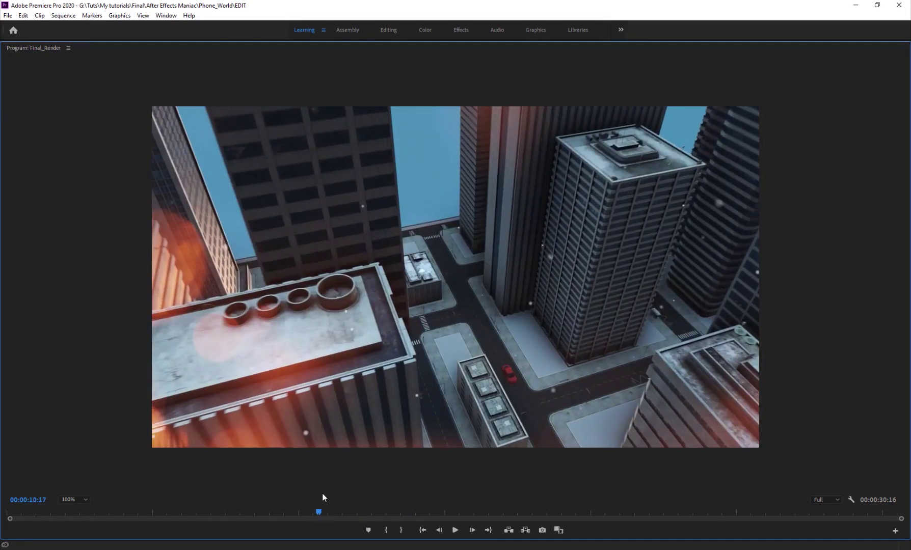
key(grave)
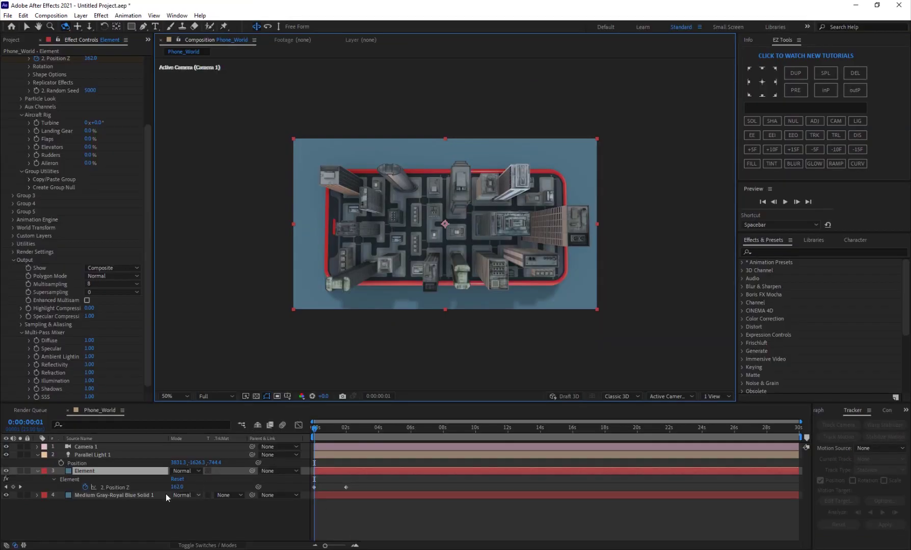
key(F4)
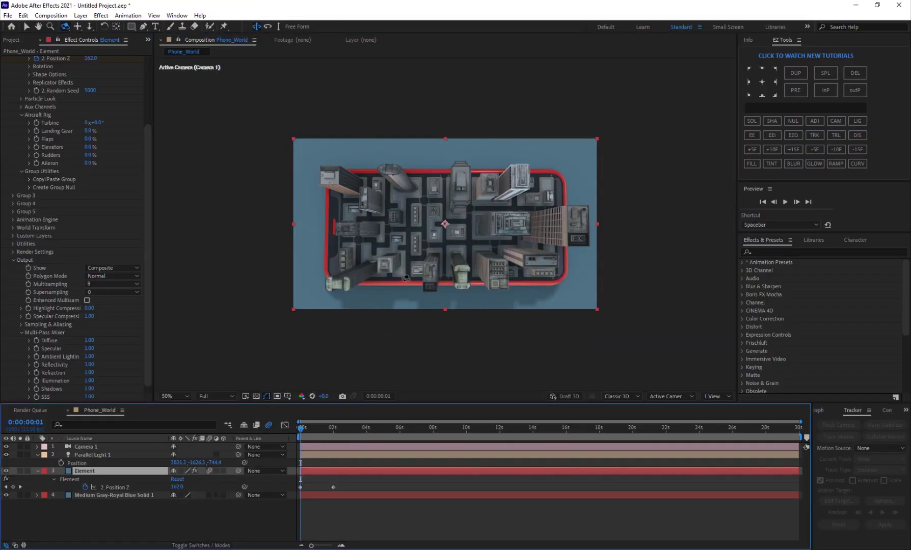
key(slash)
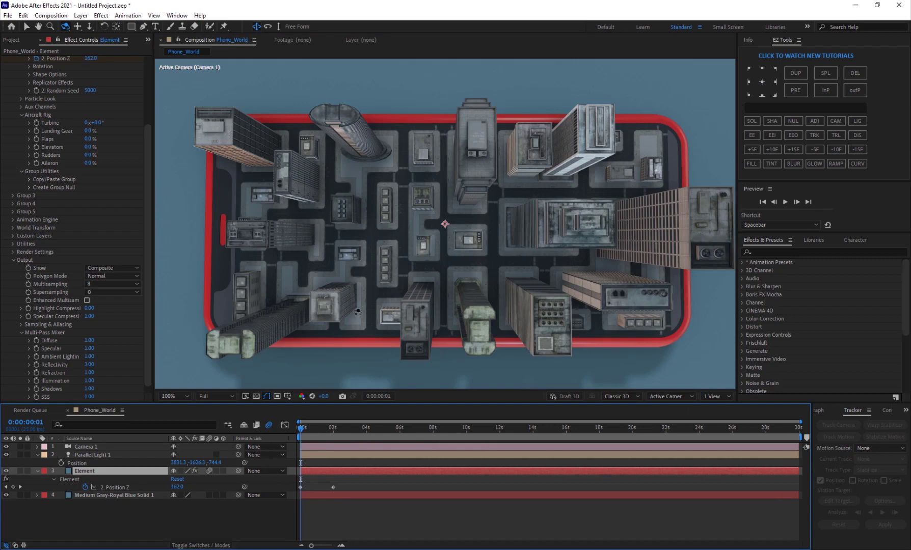
key(comma)
key(comma)
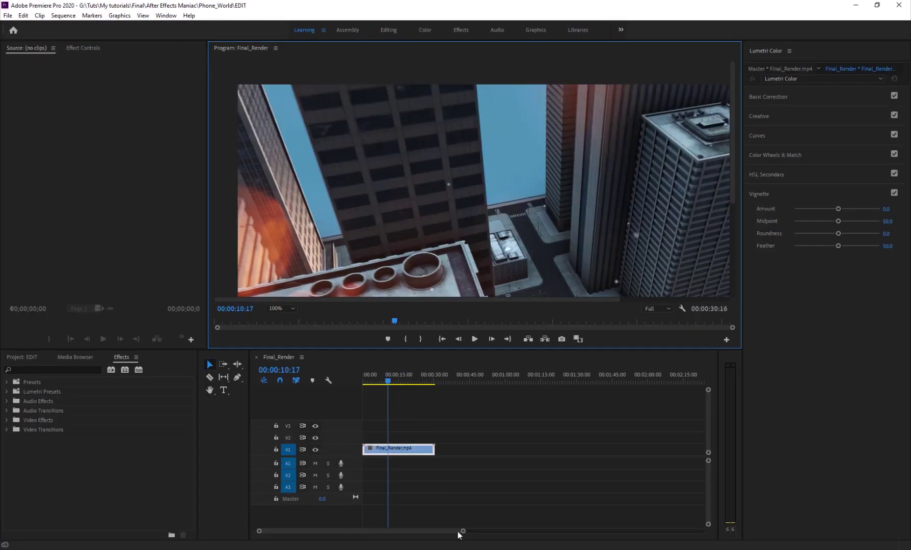
- Enlarge the Program monitor at 50% zoom and review the render around 19 seconds
mouse_move(401, 384)
mouse_down()
mouse_move(418, 386)
mouse_move(409, 385)
mouse_up()
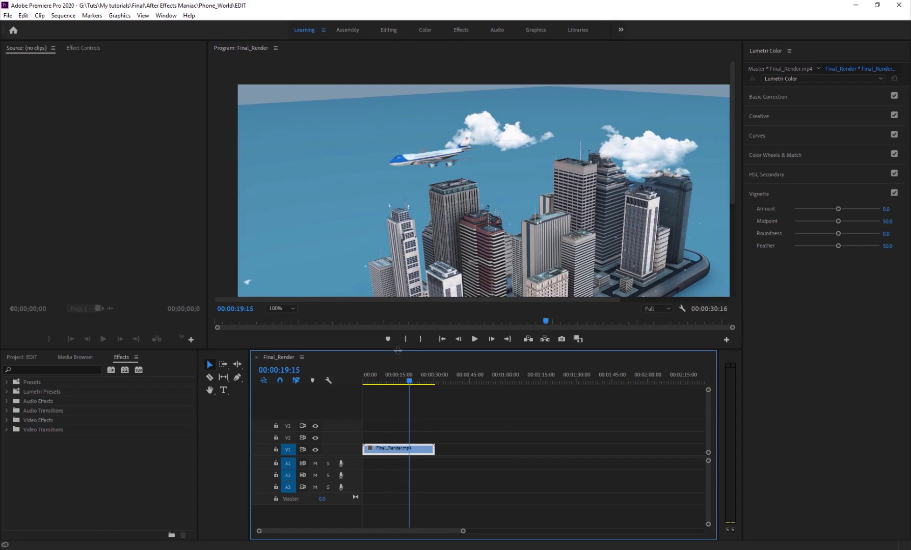
drag(399, 351, 398, 423)
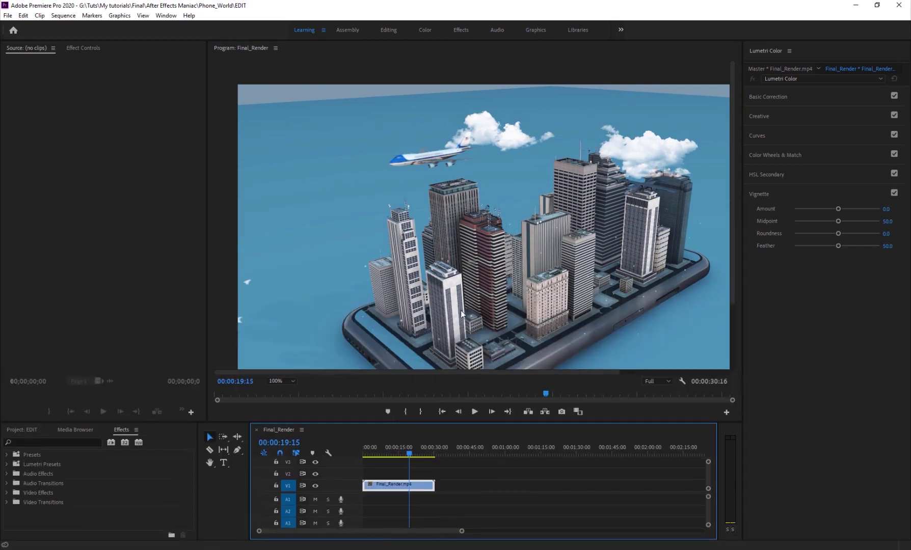
click(283, 381)
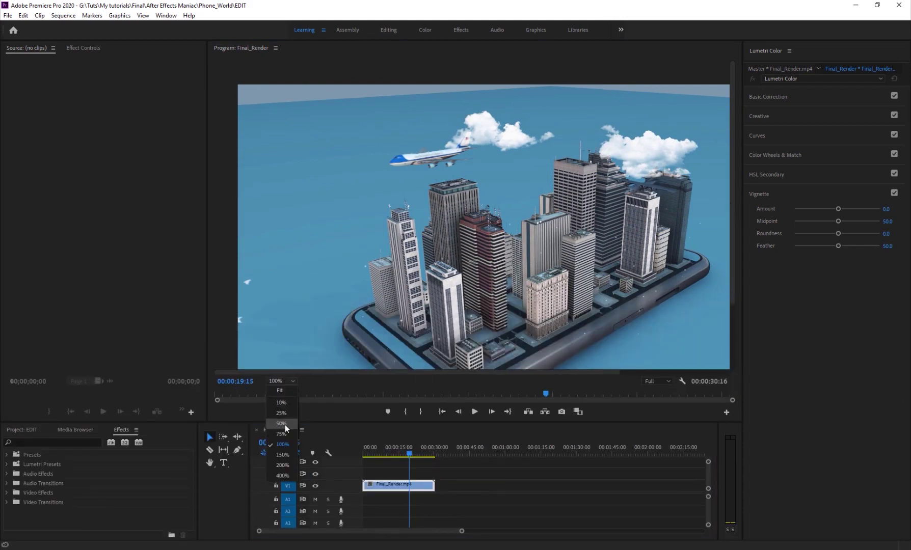
click(285, 424)
key(Left)
key(Left)
key(Left)
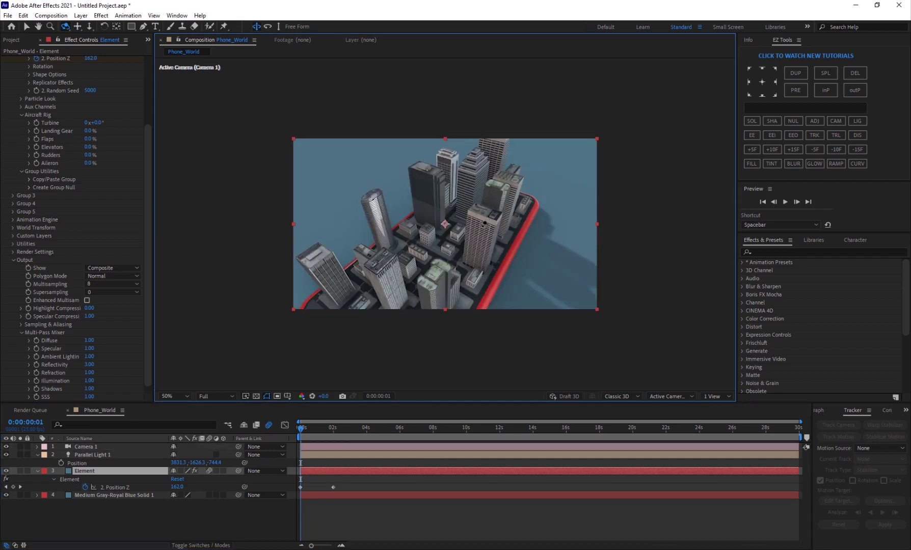
- Orbit, dolly and pan Camera 1 to a low side-on view along the red phone's edge
drag(440, 224, 451, 214)
scroll(457, 209, down, 2)
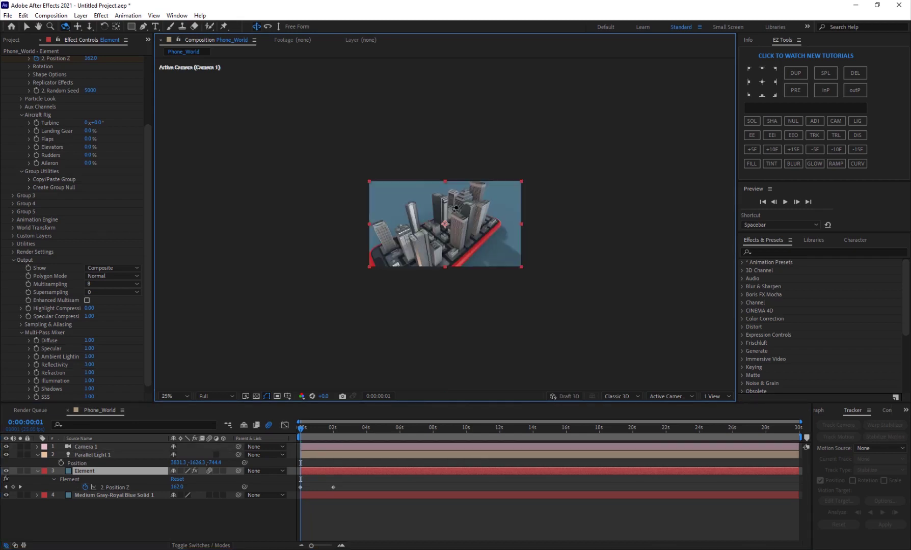
scroll(457, 208, up, 2)
key(c)
key(c)
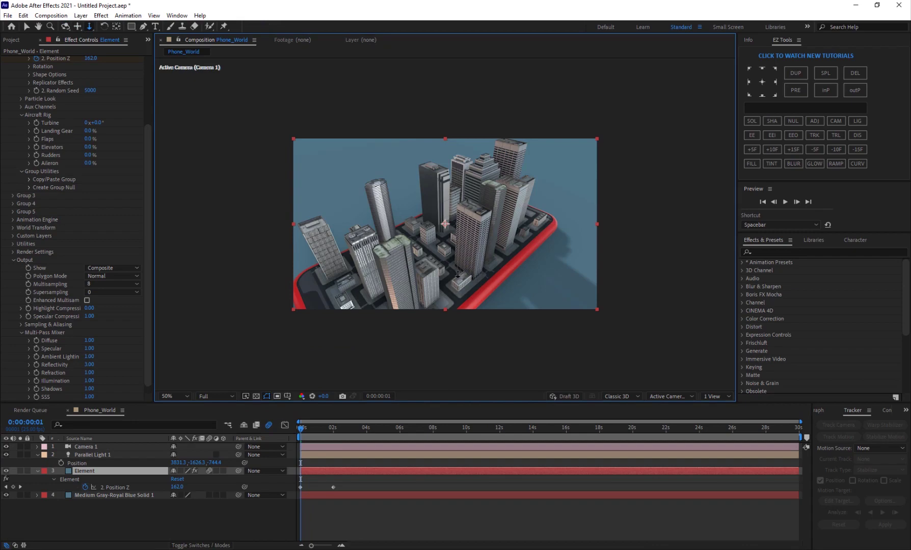
drag(458, 275, 436, 237)
key(c)
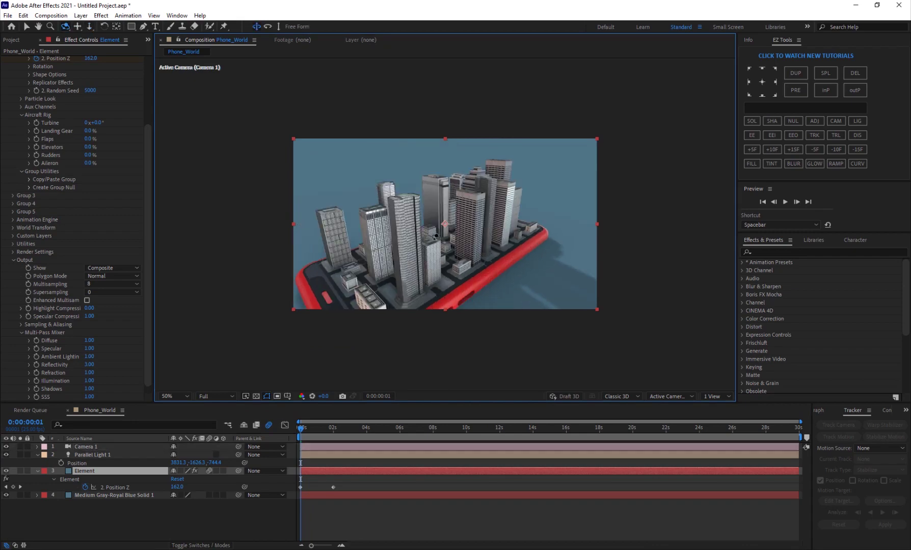
key(c)
scroll(451, 246, down, 1)
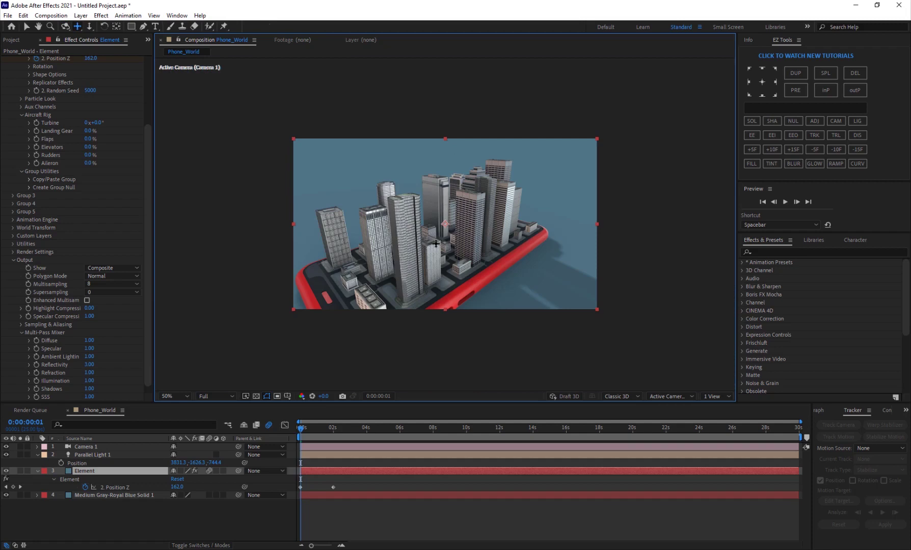